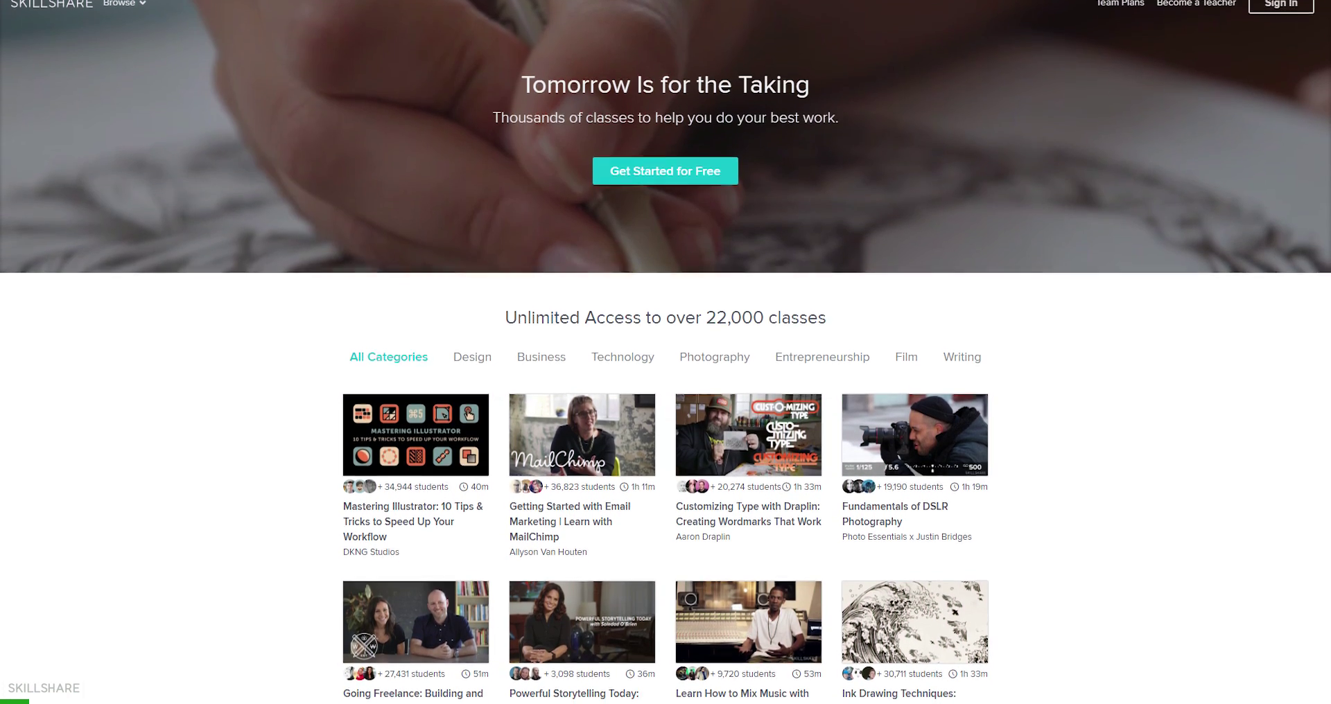
scroll(665, 353, down, 4)
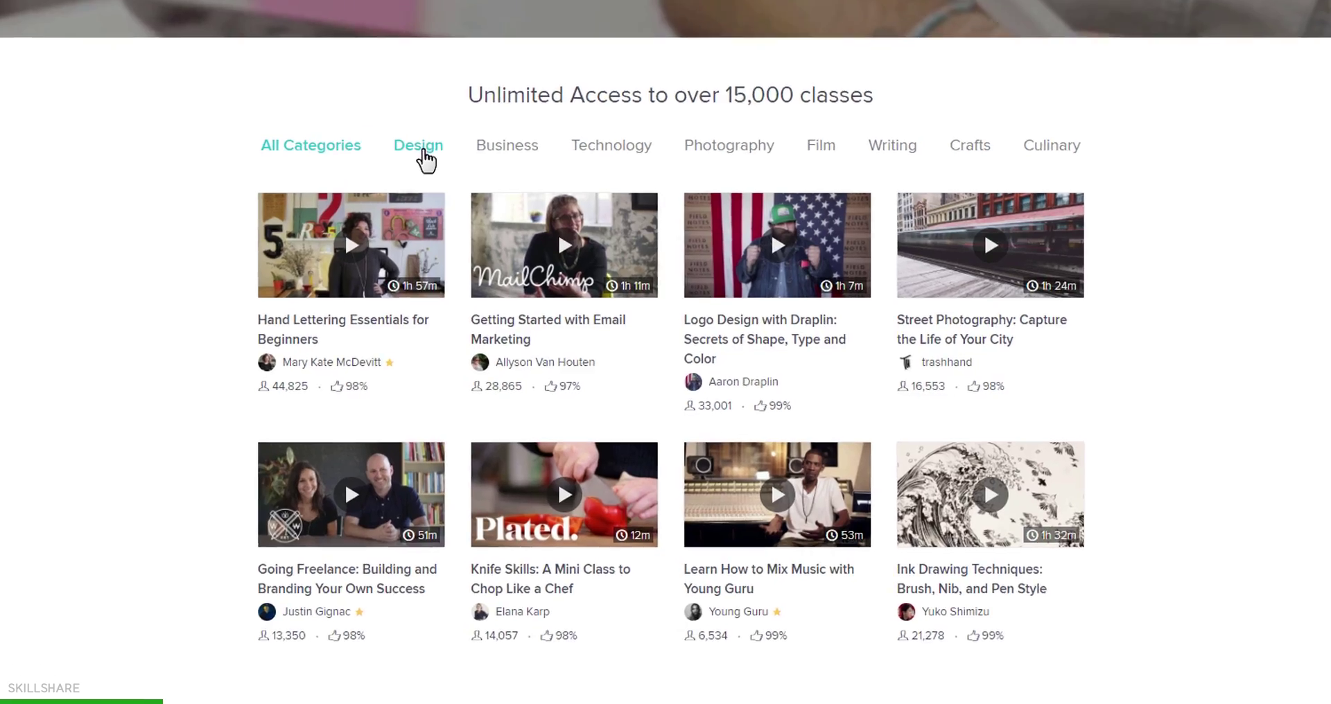
Browse Skillshare's Design and Photography classes and play the Animate the Walk Cycle - Part 2 lesson
click(403, 124)
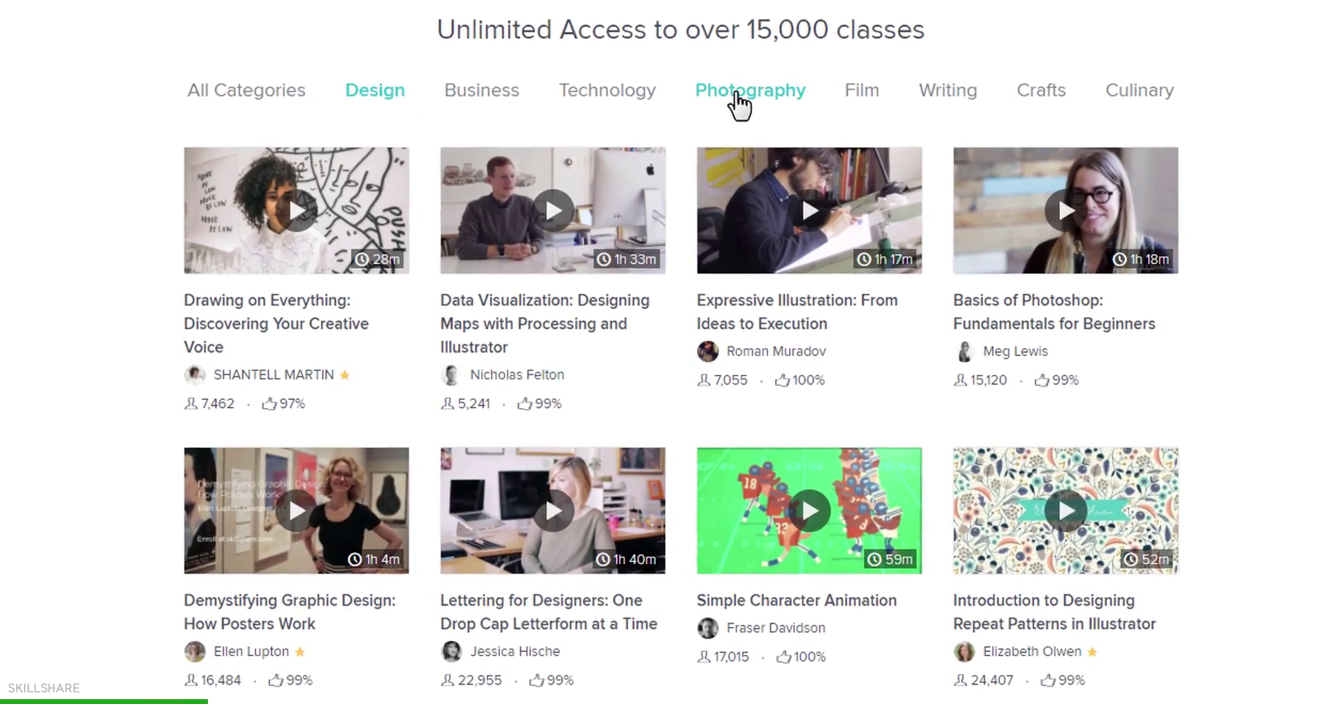
click(728, 126)
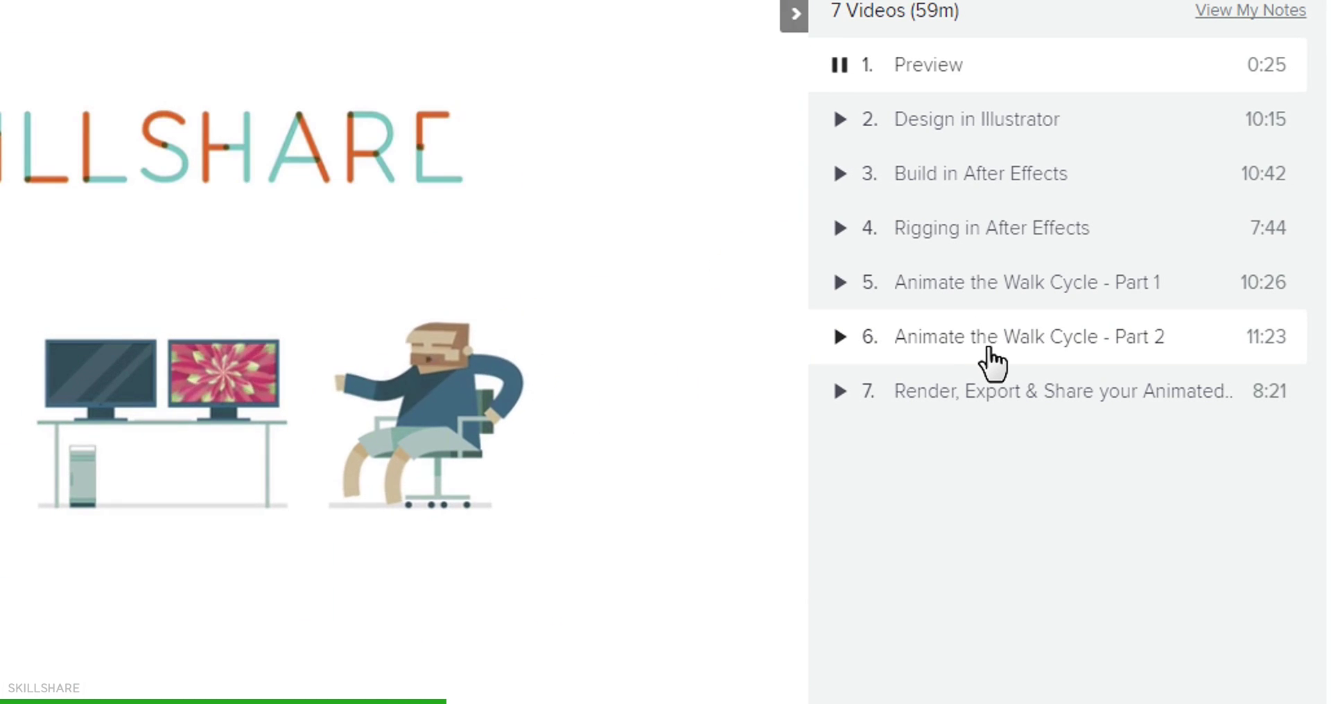
click(990, 350)
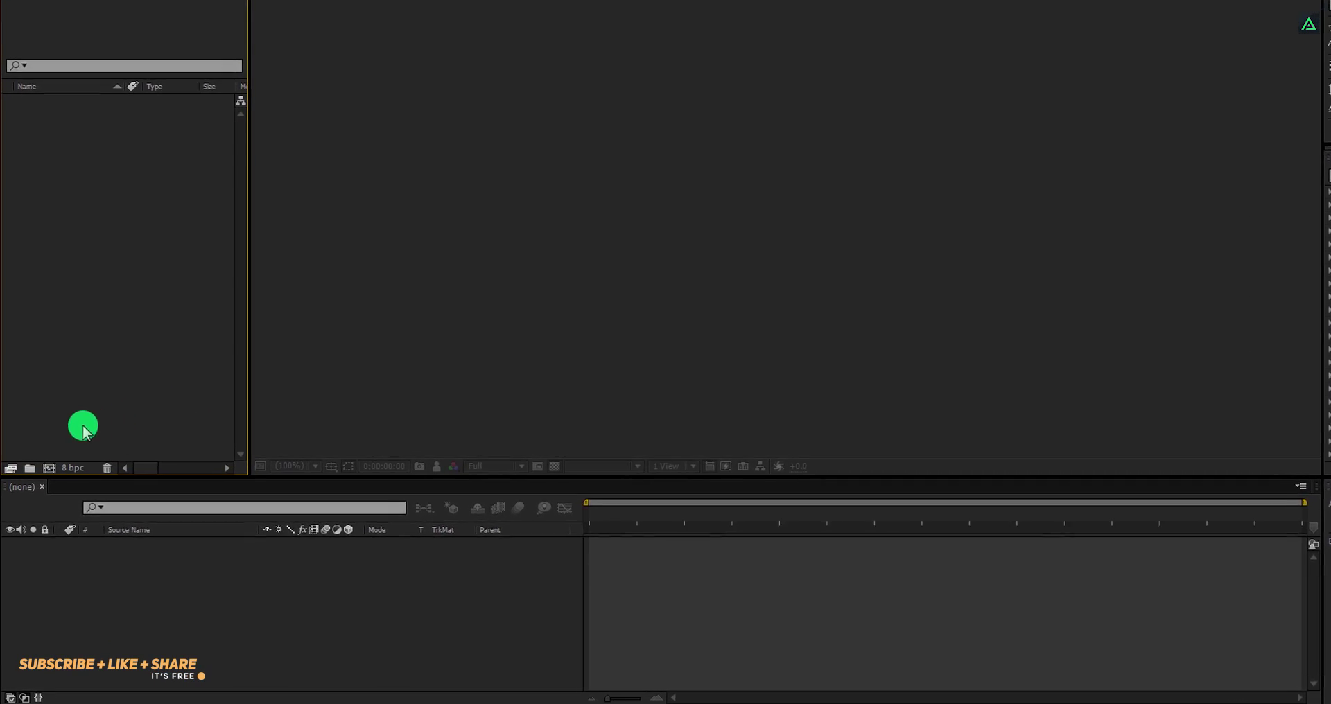
Start a new 1920×1080, 60 fps, 5-second composition called Baby_Driver_Text
click(62, 440)
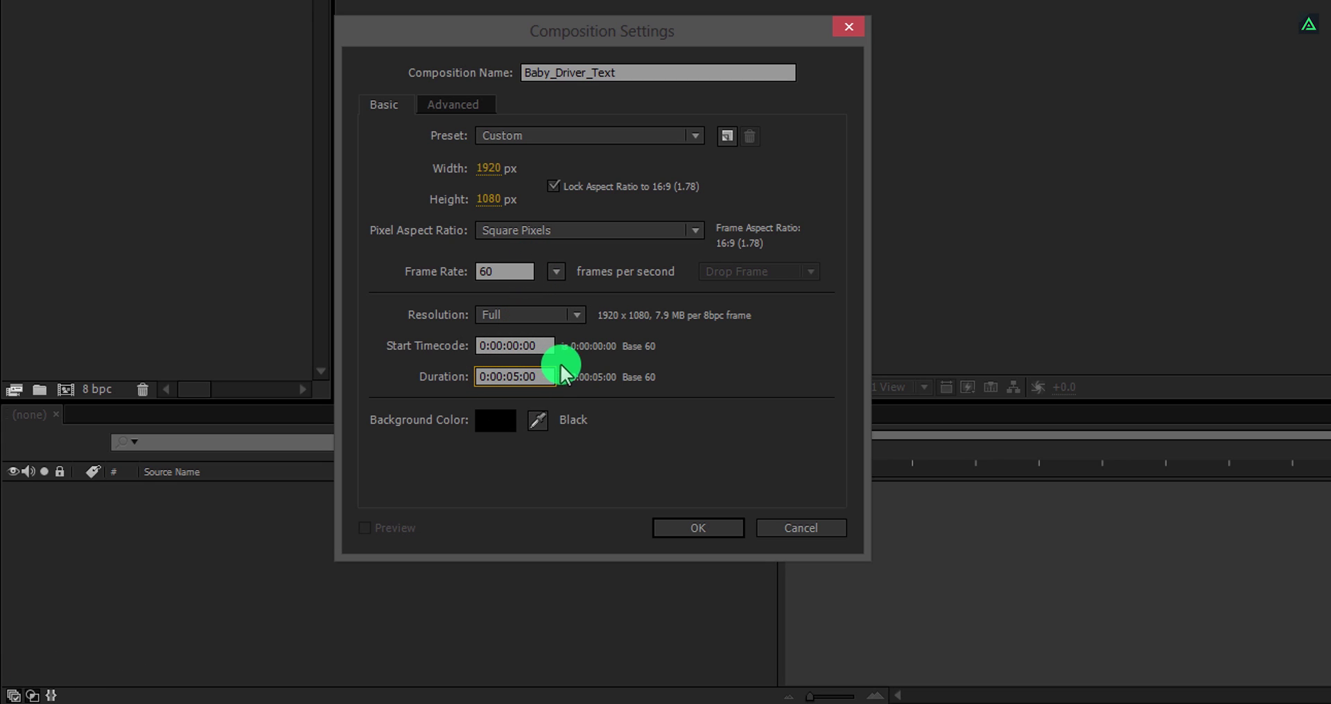
Confirm the composition and add a comp-size crimson D71E45 solid named Background
click(693, 530)
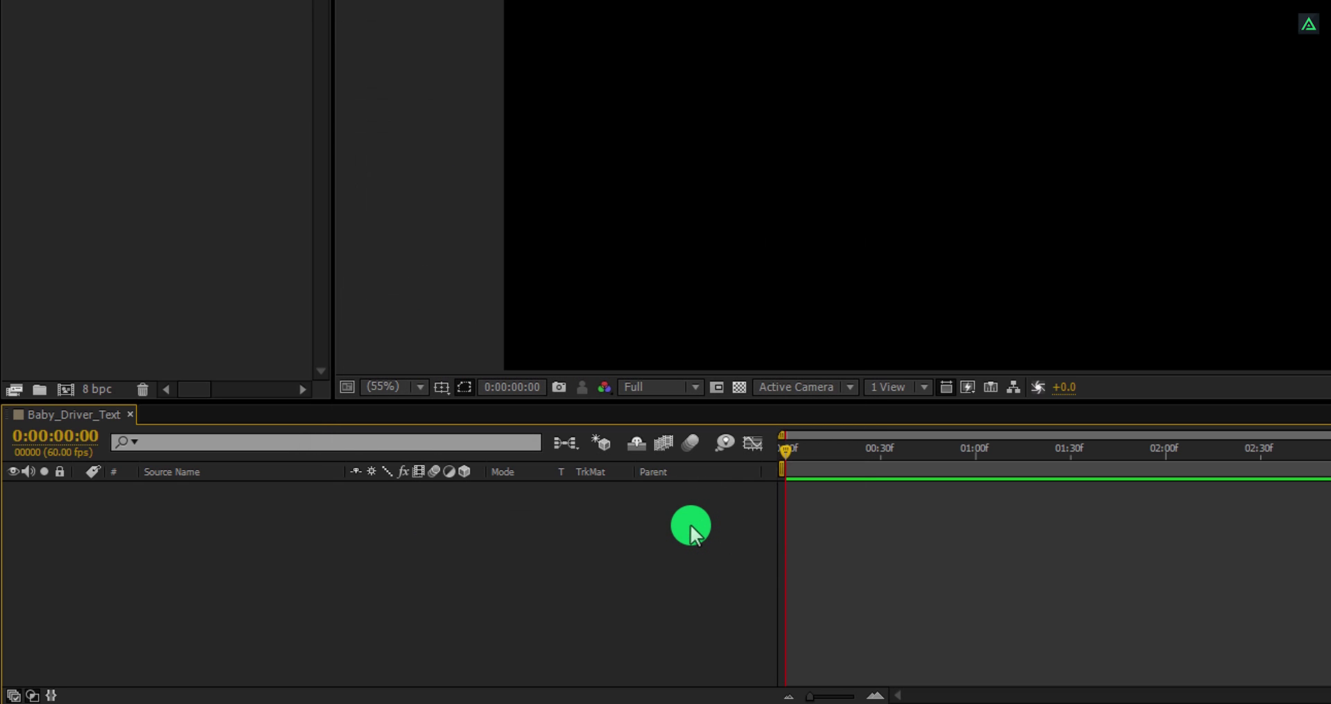
right_click(231, 563)
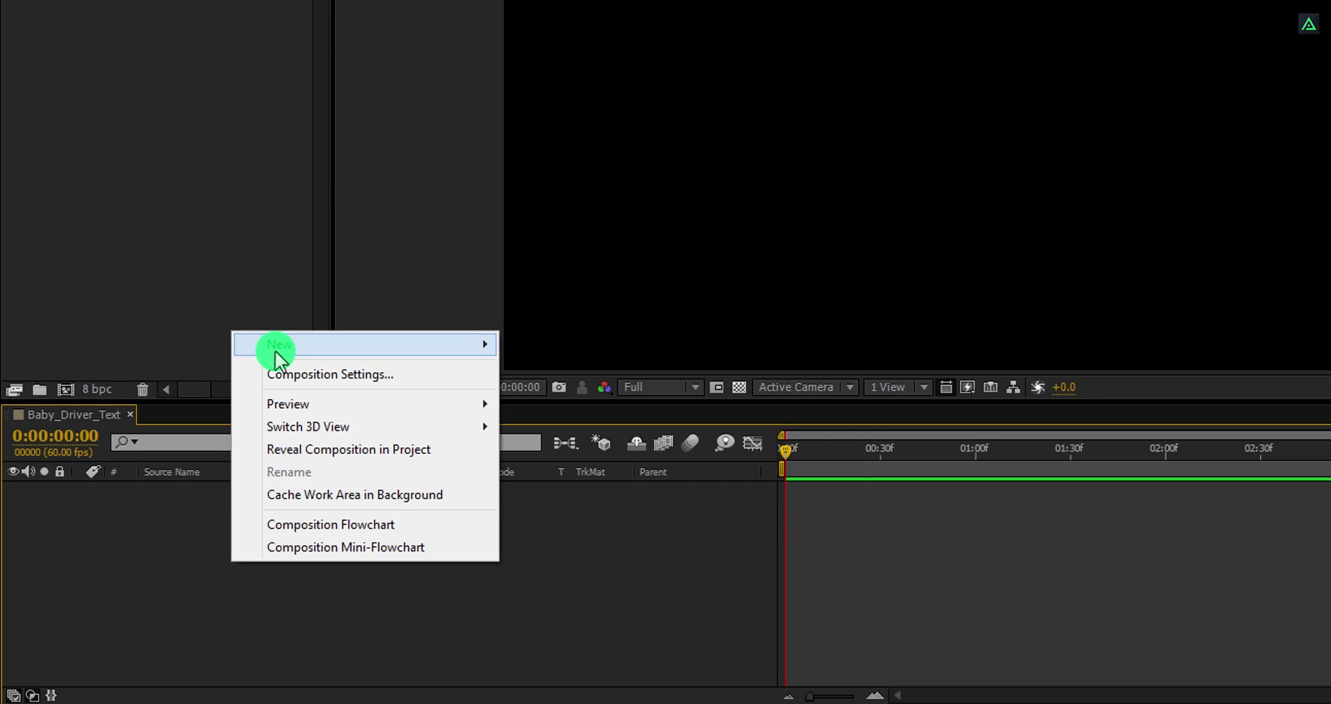
mouse_move(371, 349)
click(522, 391)
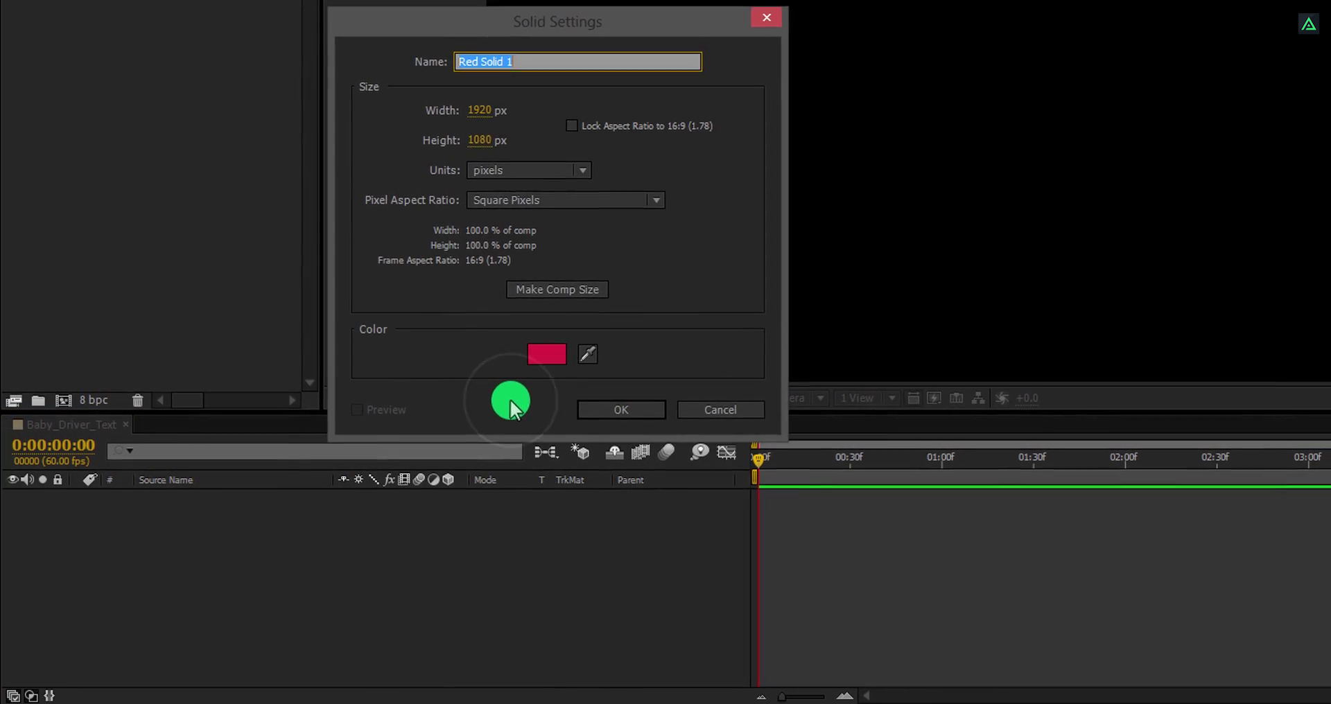
text(Background)
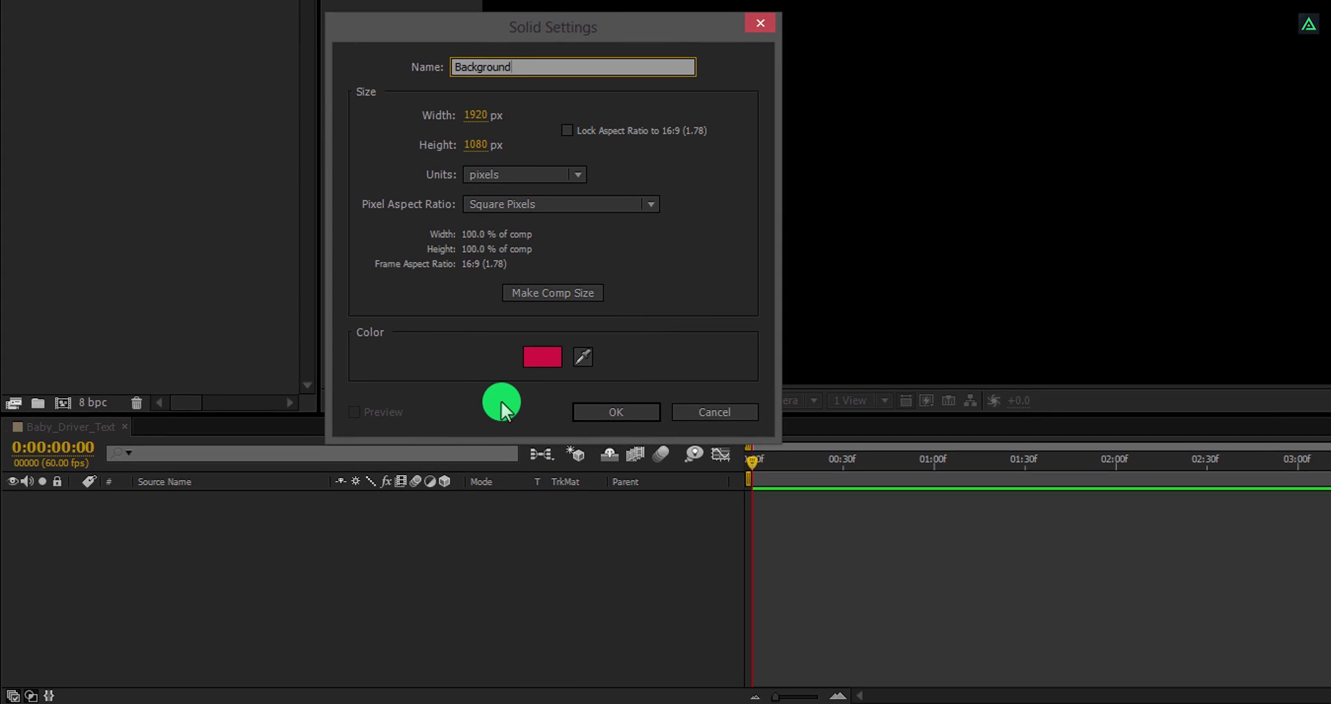
click(535, 290)
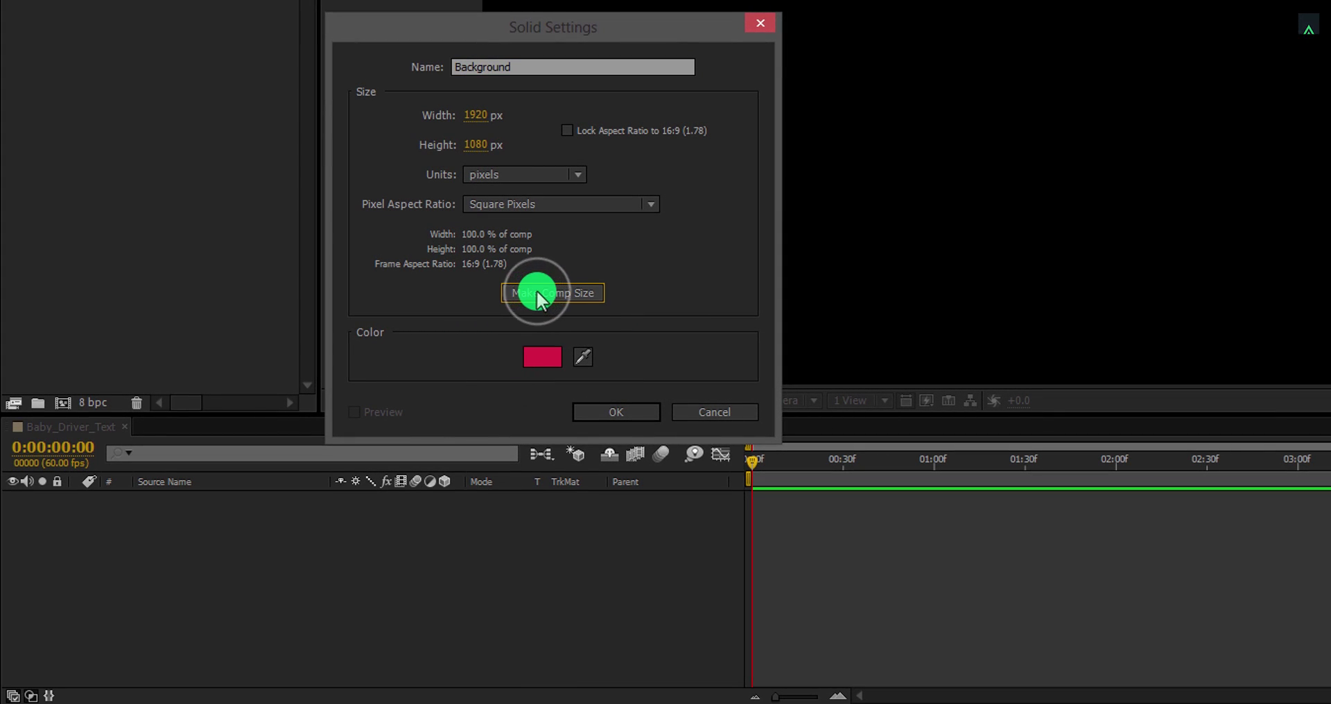
click(542, 356)
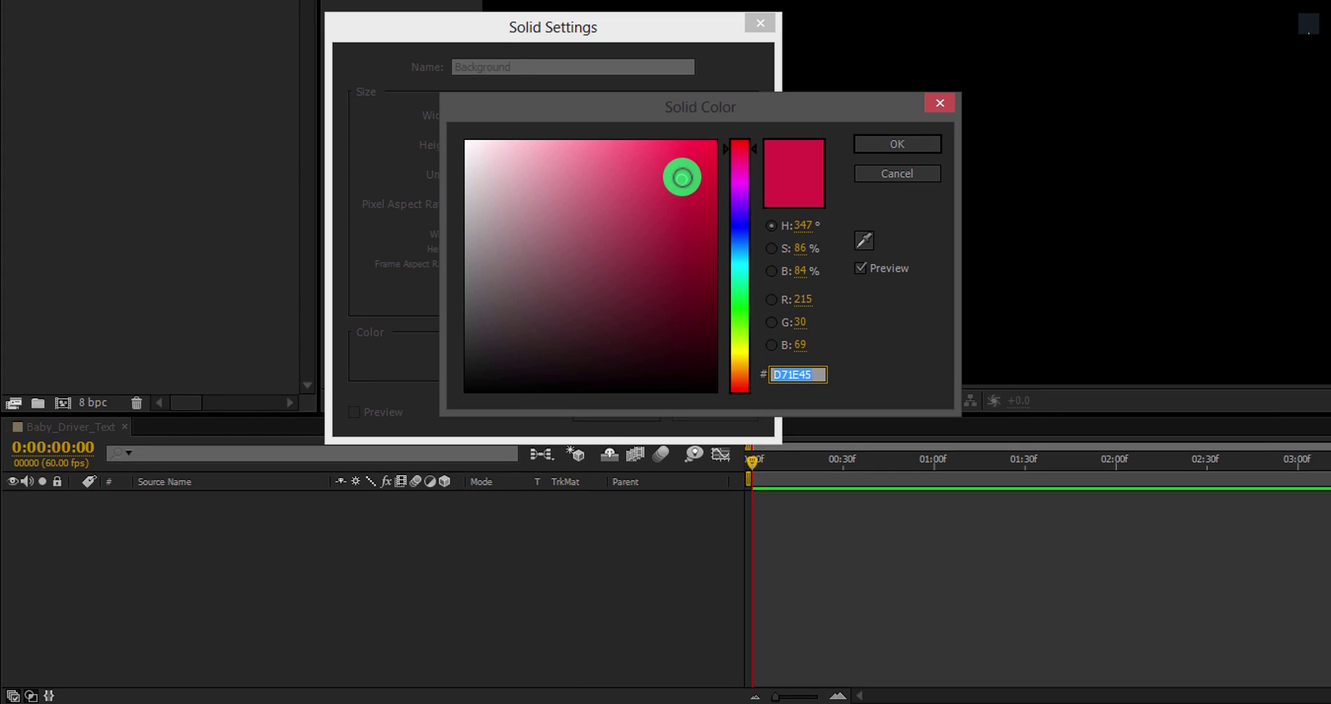
click(867, 144)
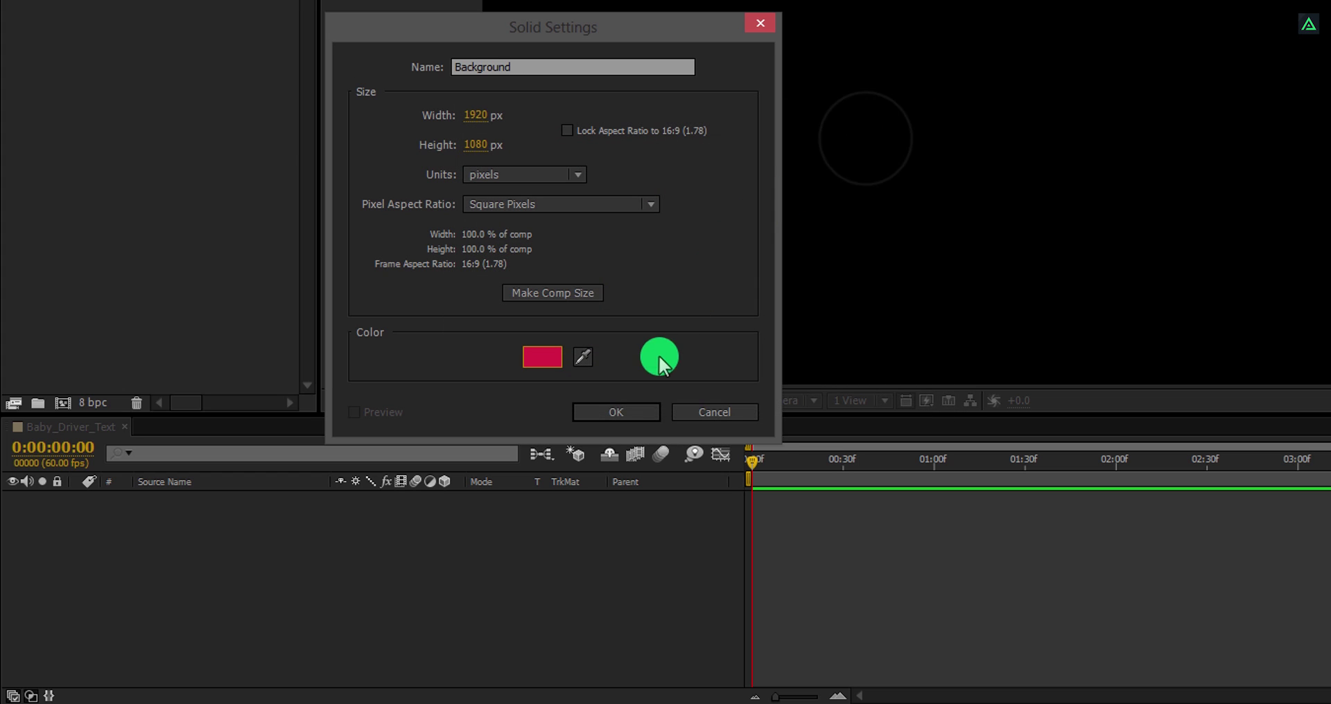
click(617, 412)
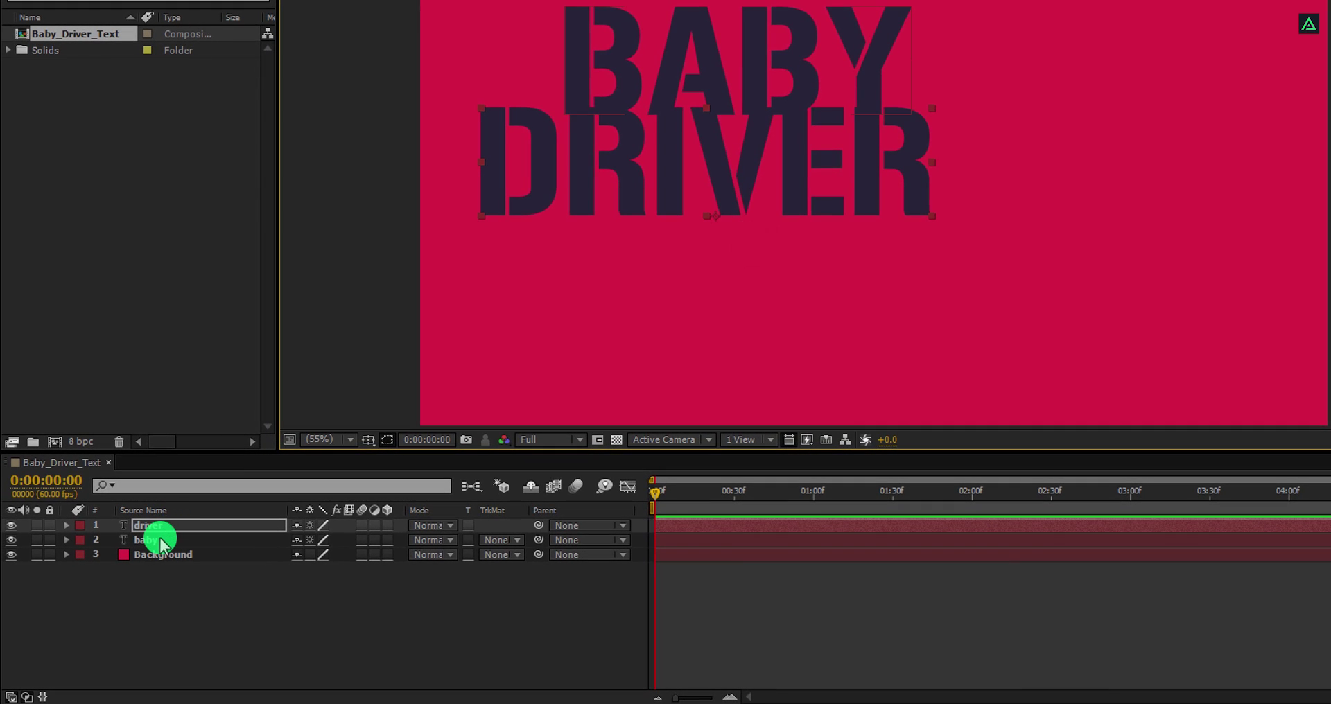
Select the baby and driver text layers and drag the BABY DRIVER title to the frame centre
click(158, 541)
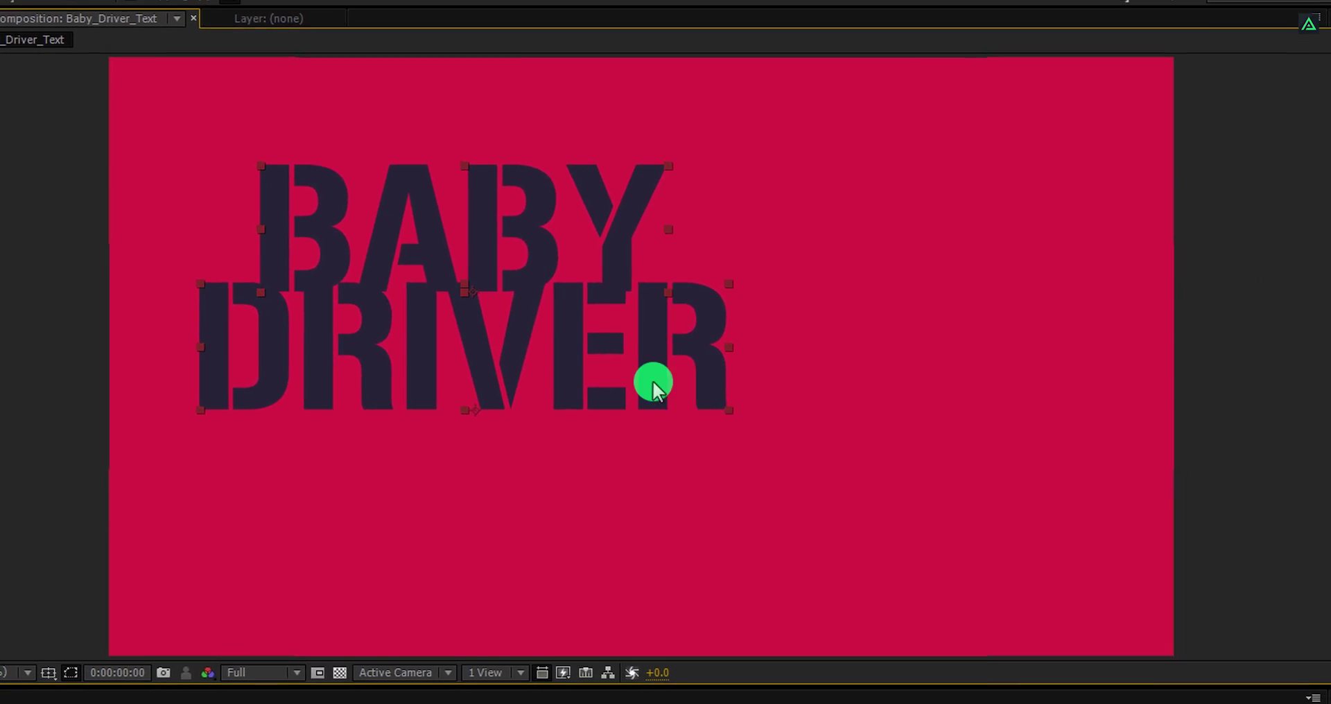
drag(653, 388, 773, 440)
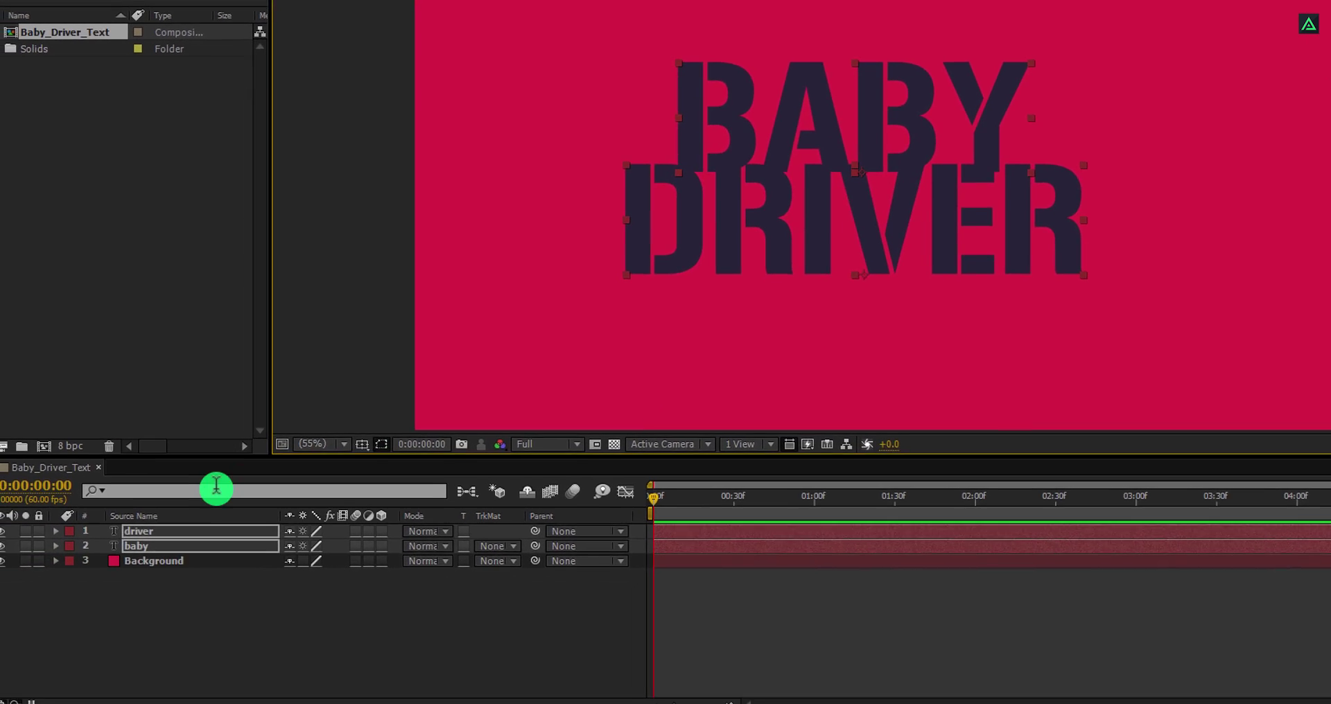
click(154, 540)
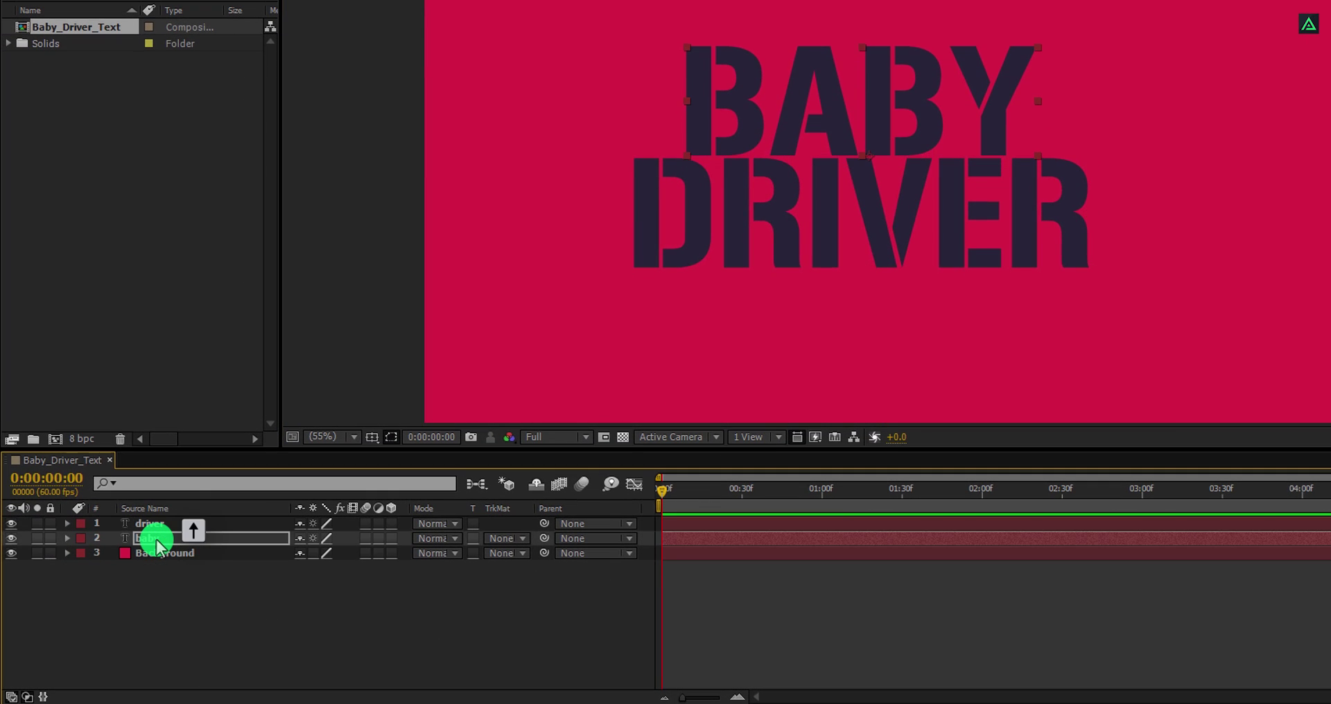
shift+click(159, 525)
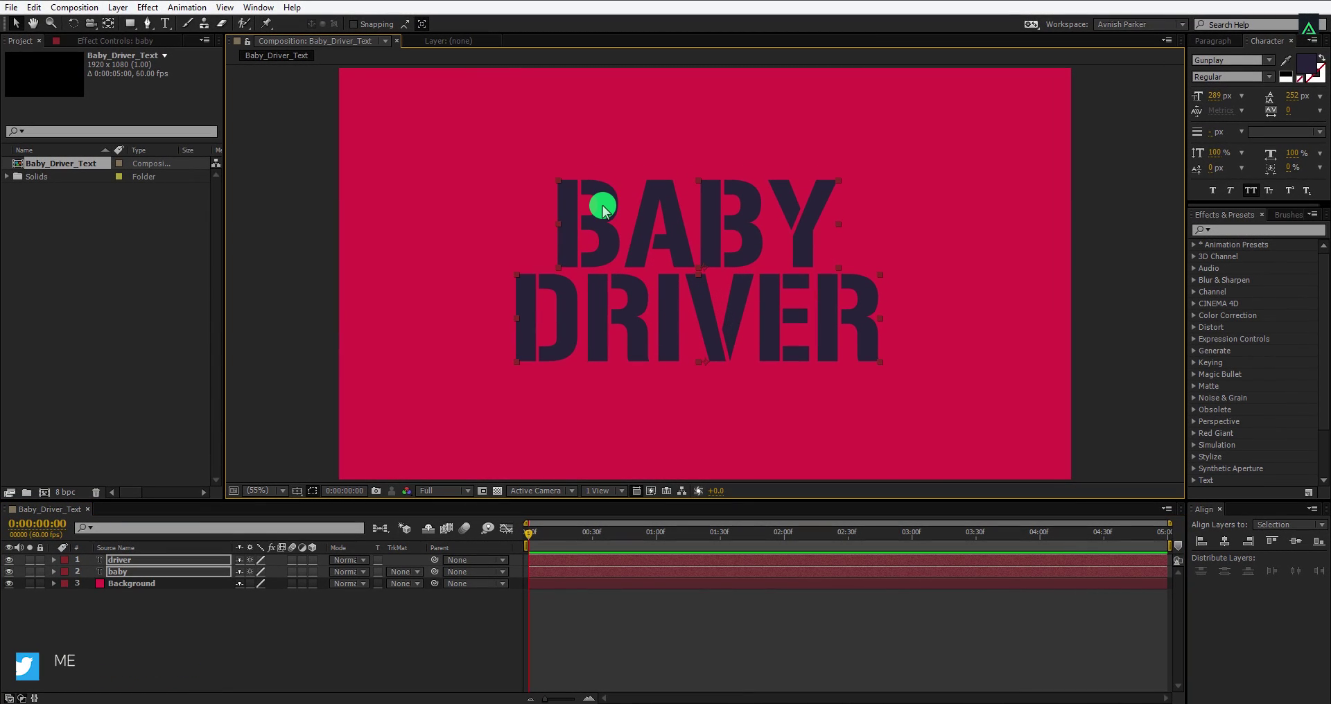
Pre-compose the baby text layer into a nested comp named Baby_Main_Text
click(579, 242)
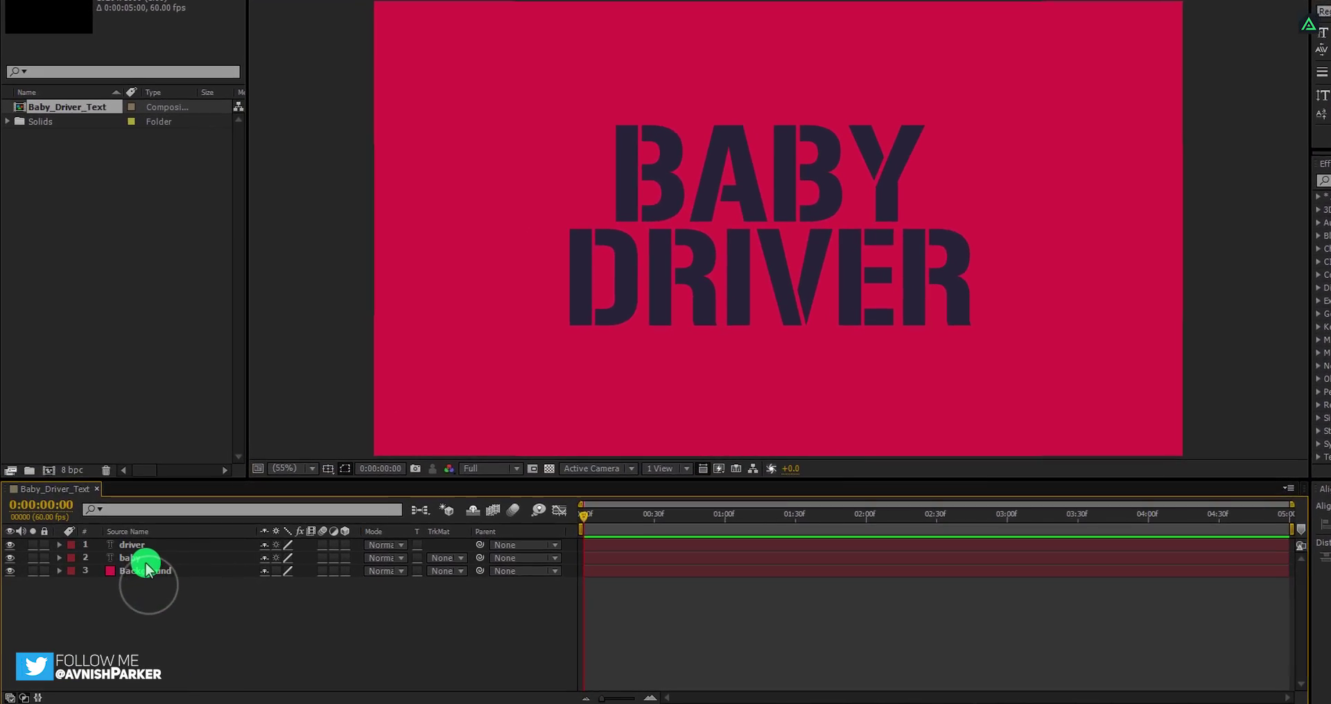
right_click(152, 548)
click(221, 397)
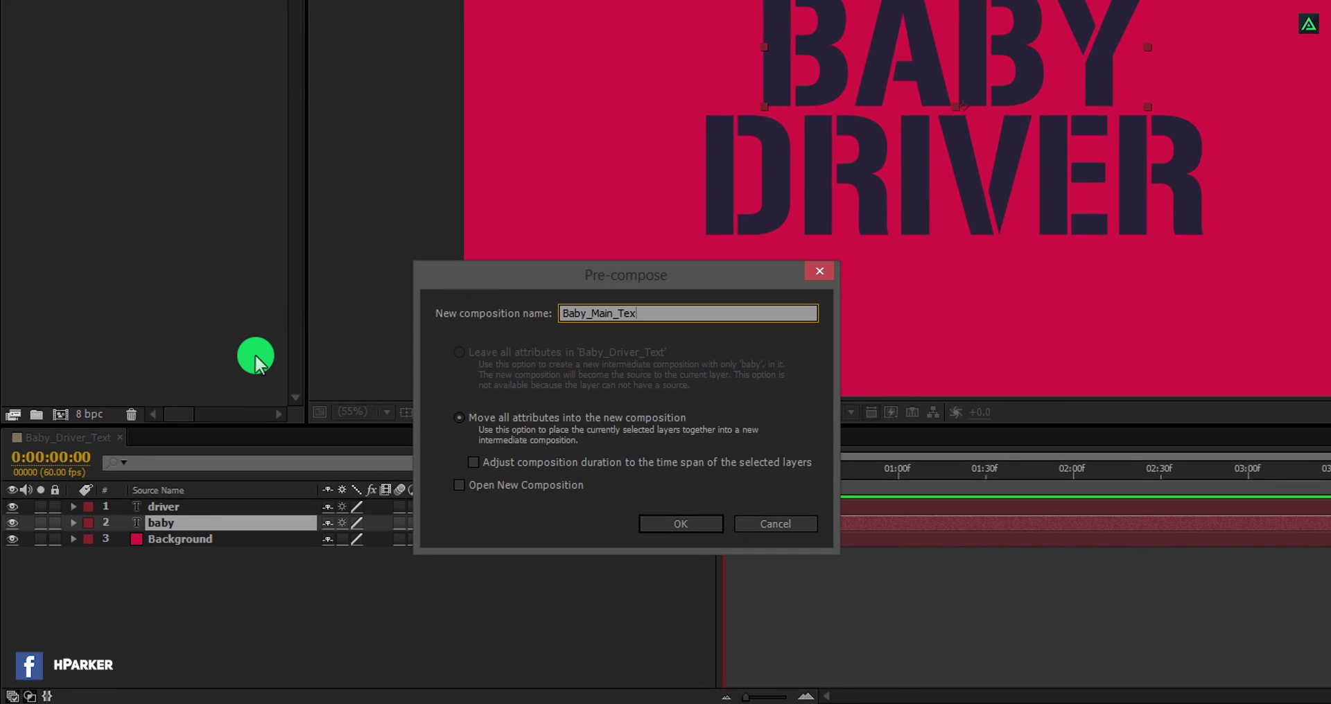
click(651, 520)
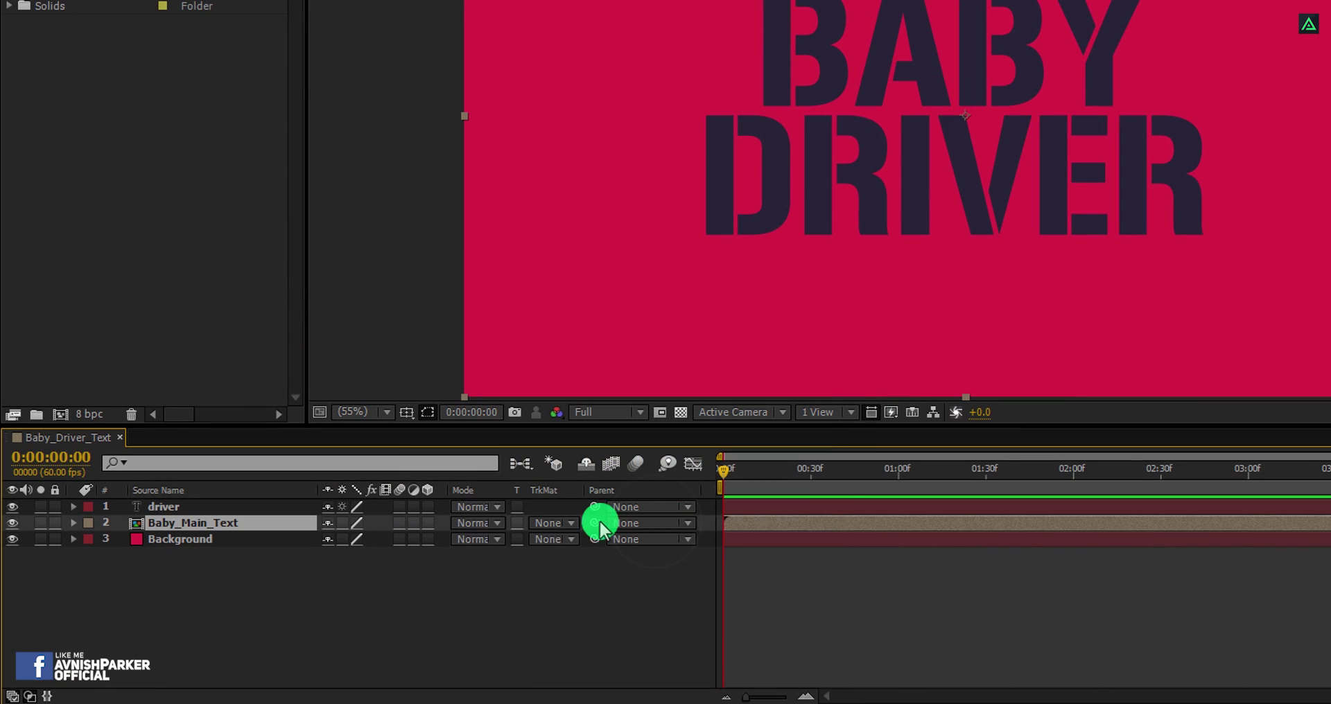
Pre-compose the driver text layer into a nested comp named Driver_Main_Text
right_click(170, 507)
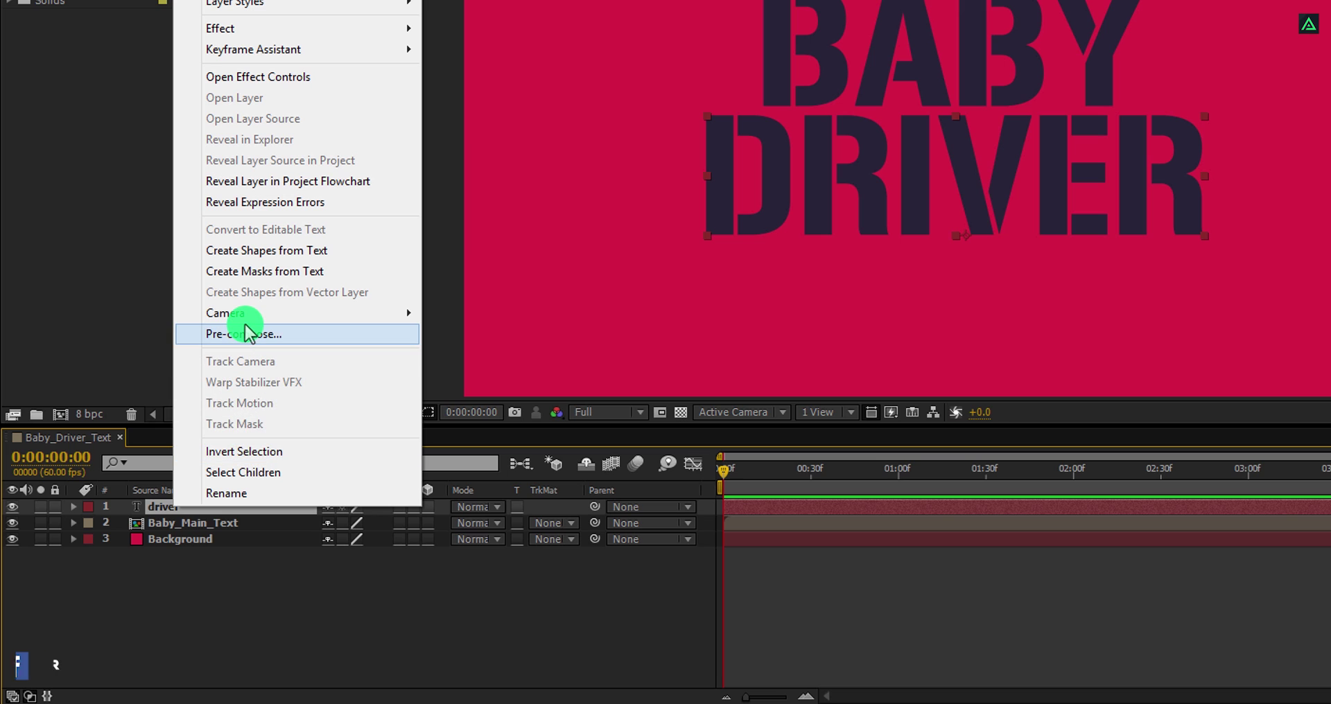
click(247, 334)
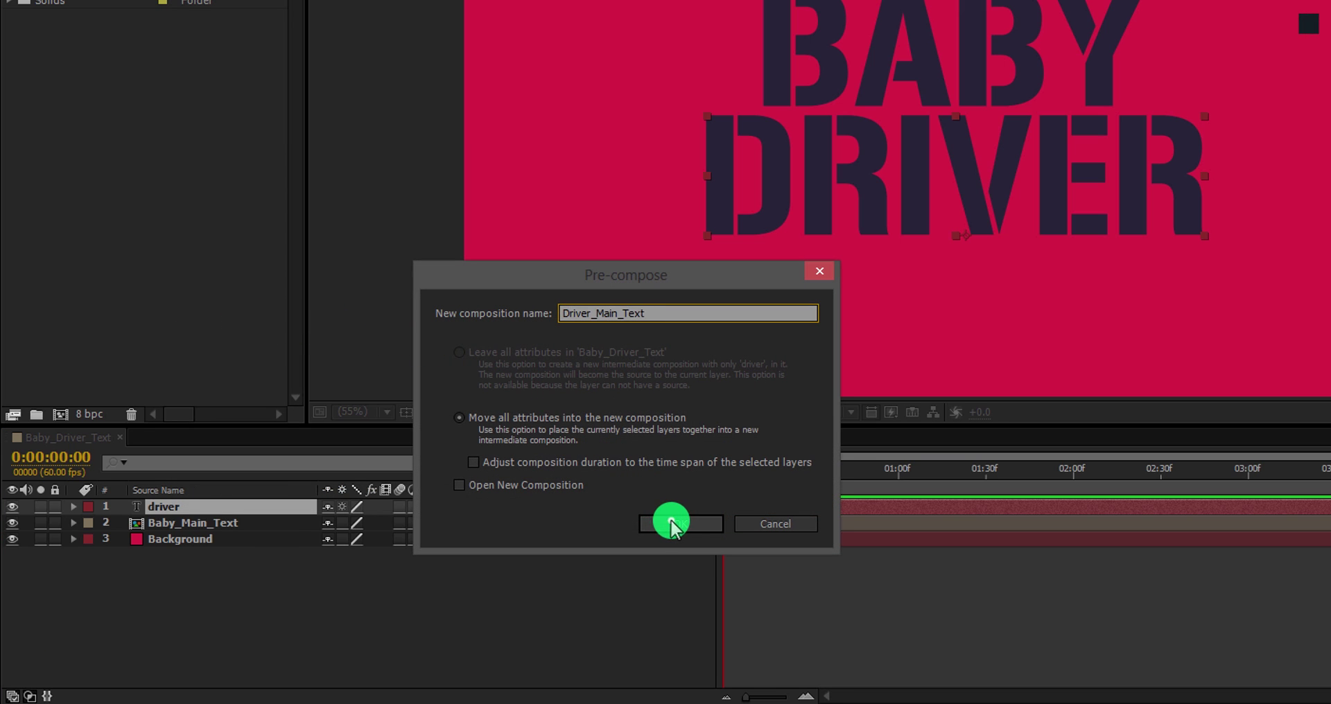
click(671, 524)
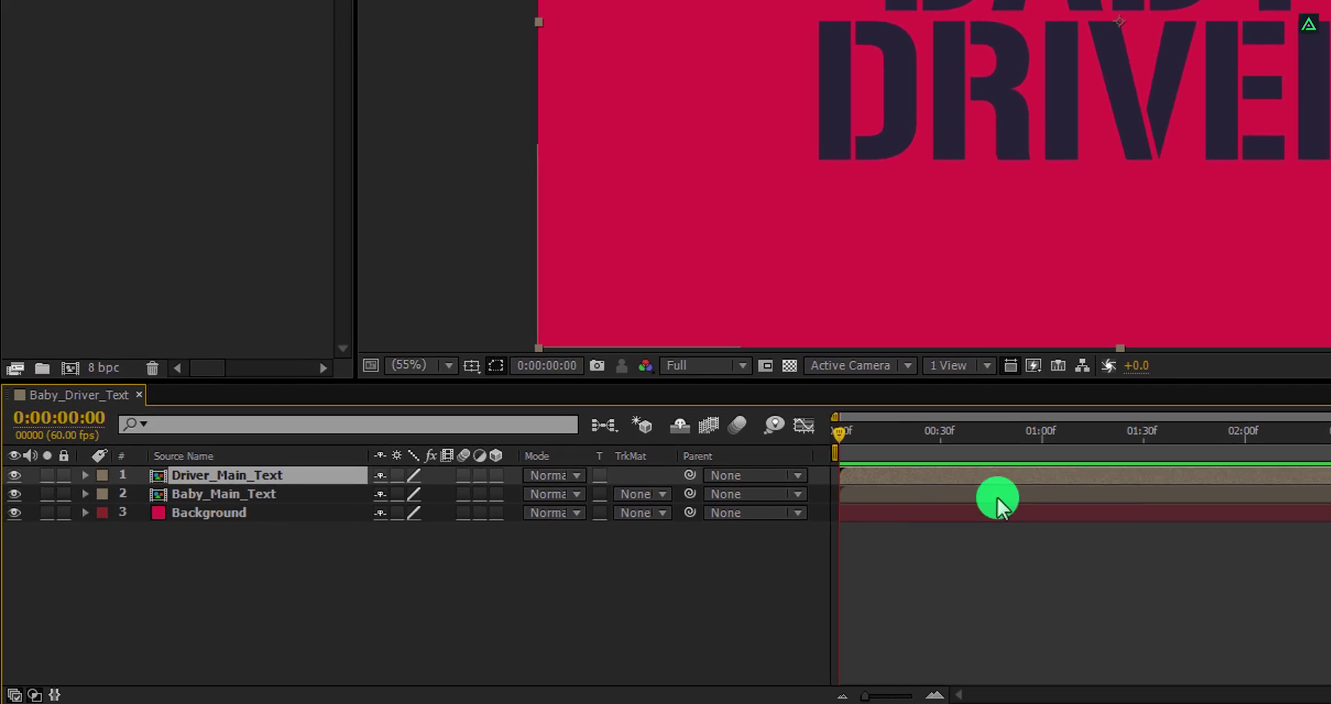
Add Position keyframes to both nested title layers at 0:00:01:01
click(1044, 430)
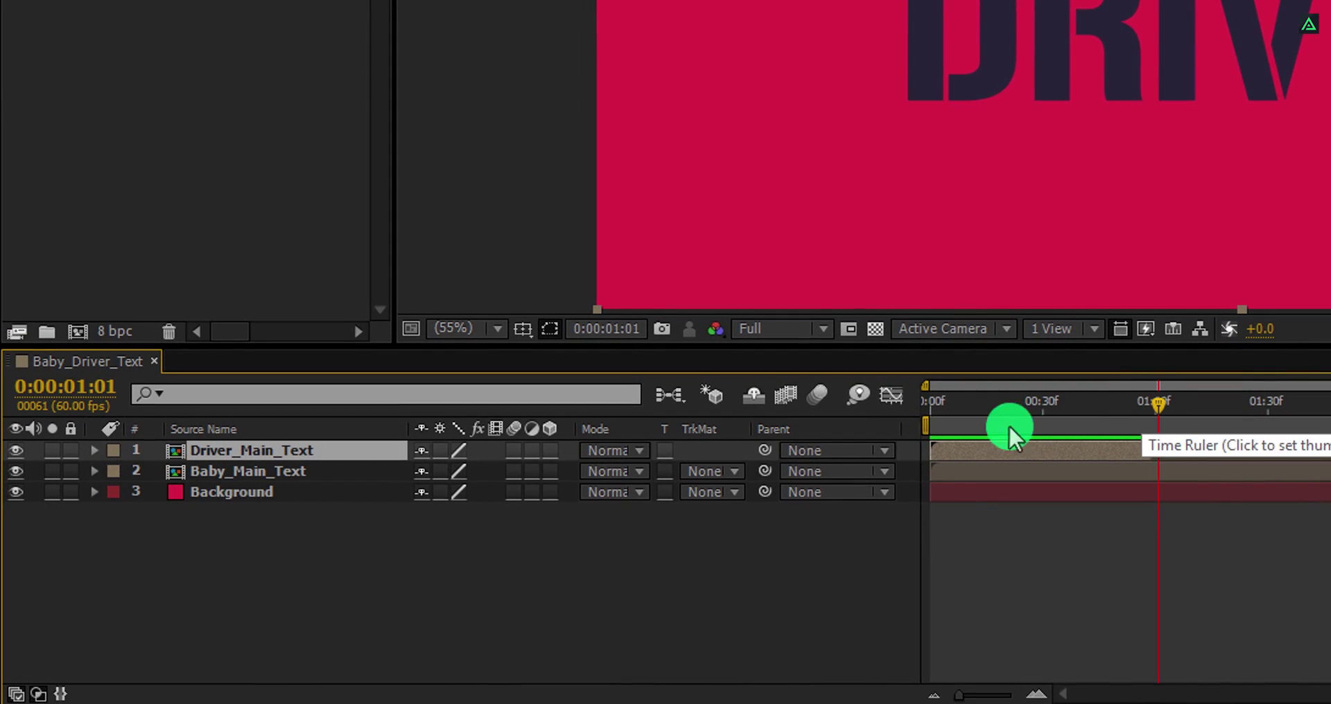
shift+click(295, 478)
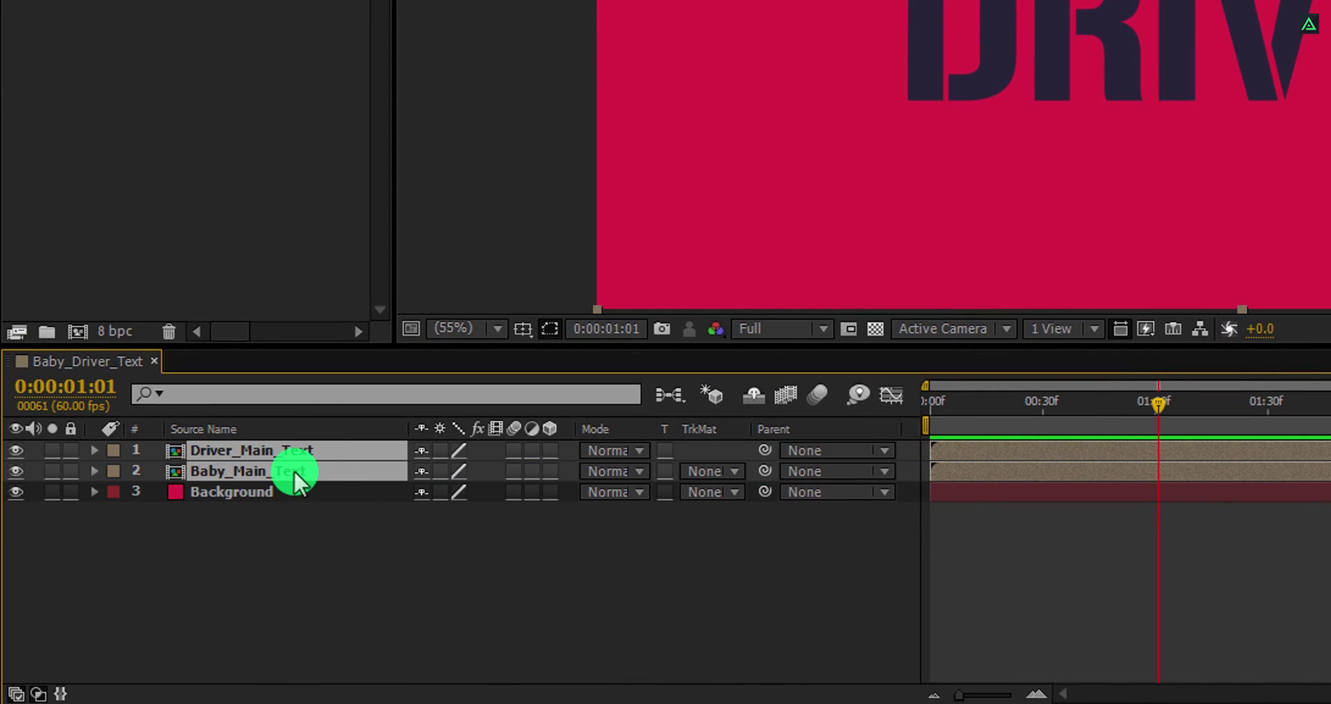
key(p)
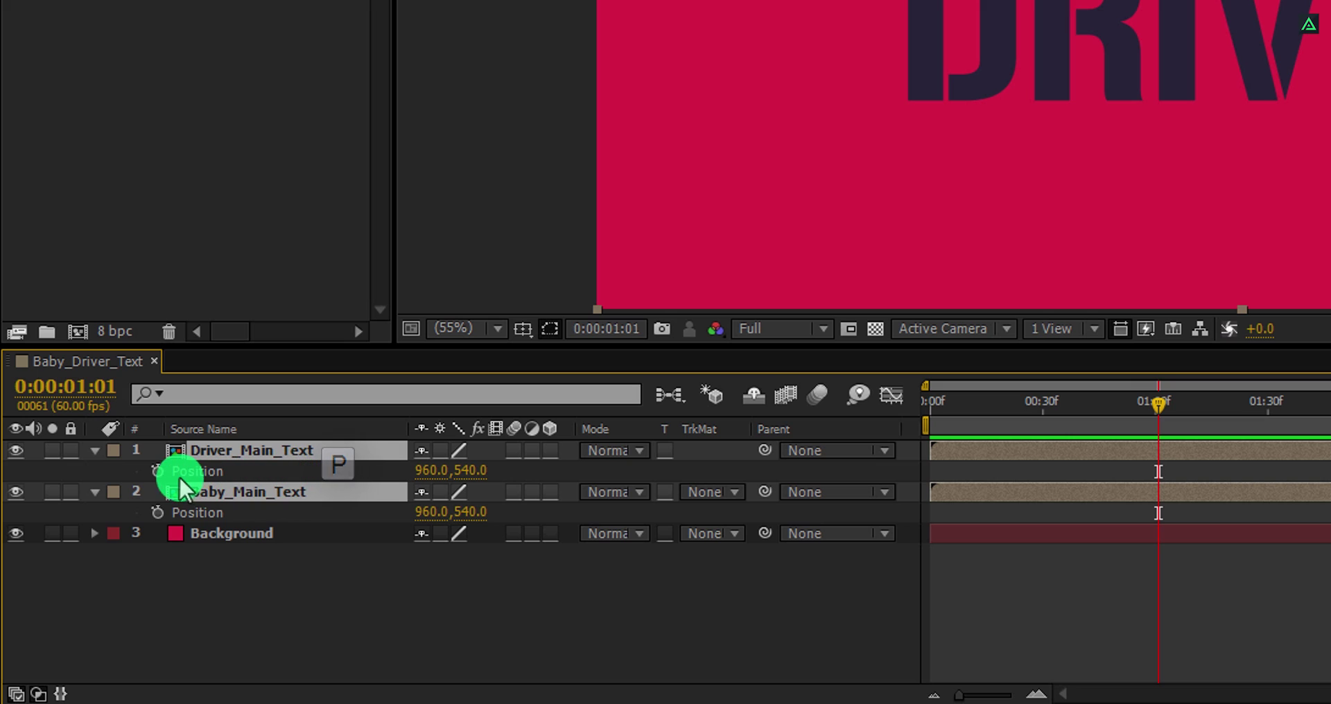
click(158, 472)
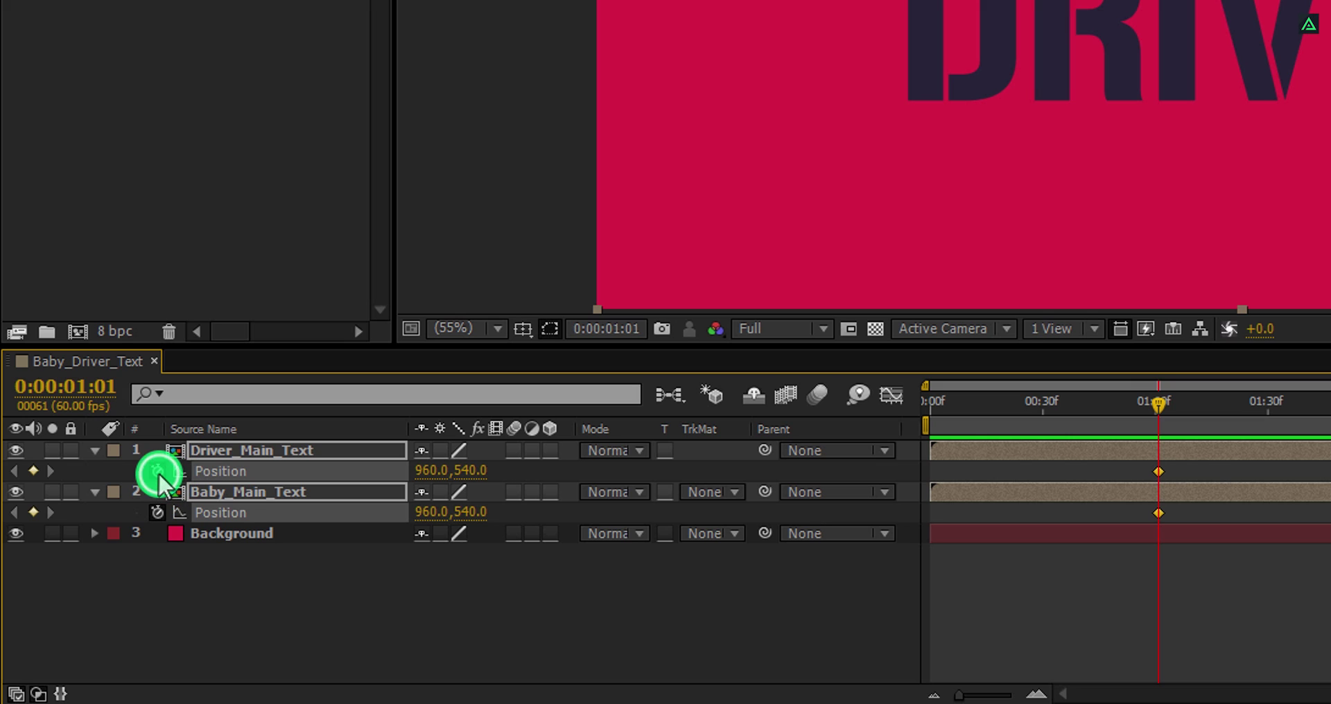
At frame 0, set DRIVER's Y to 284 and BABY's Y to 778, then preview
click(214, 474)
drag(969, 405, 908, 406)
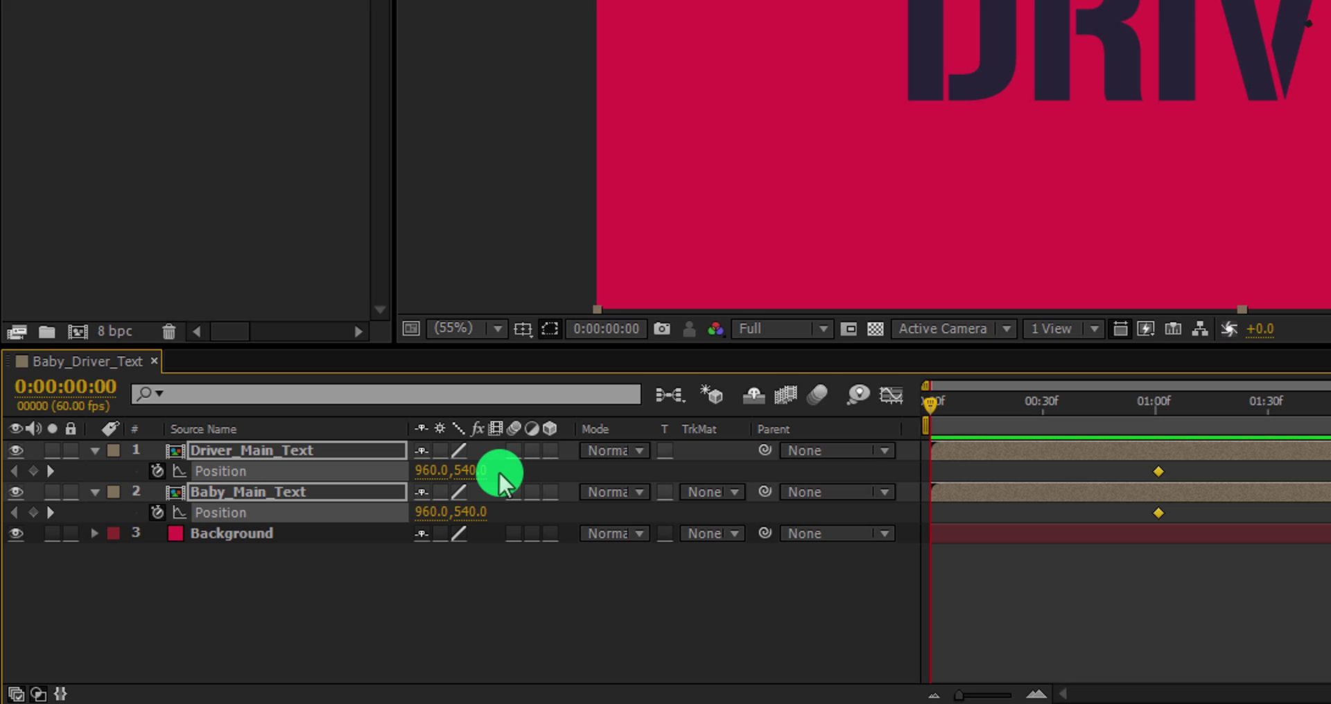
drag(501, 478, 471, 471)
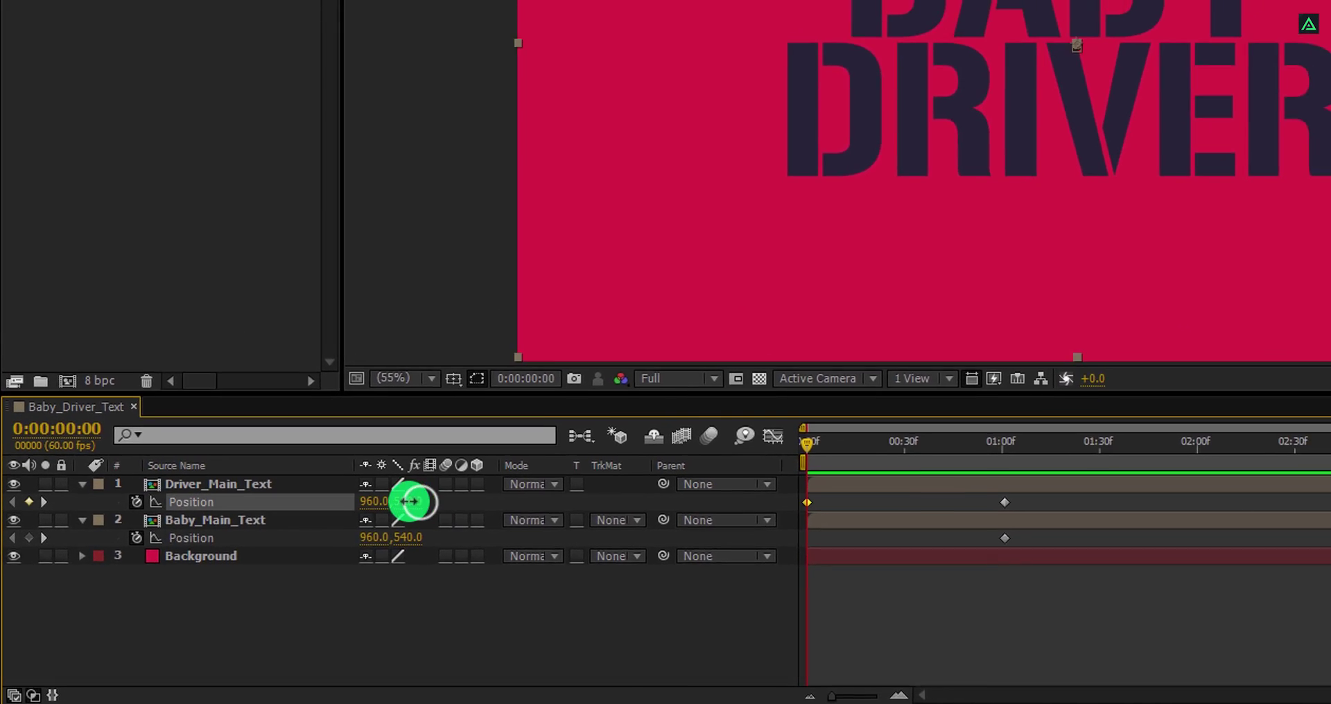
drag(413, 501, 187, 498)
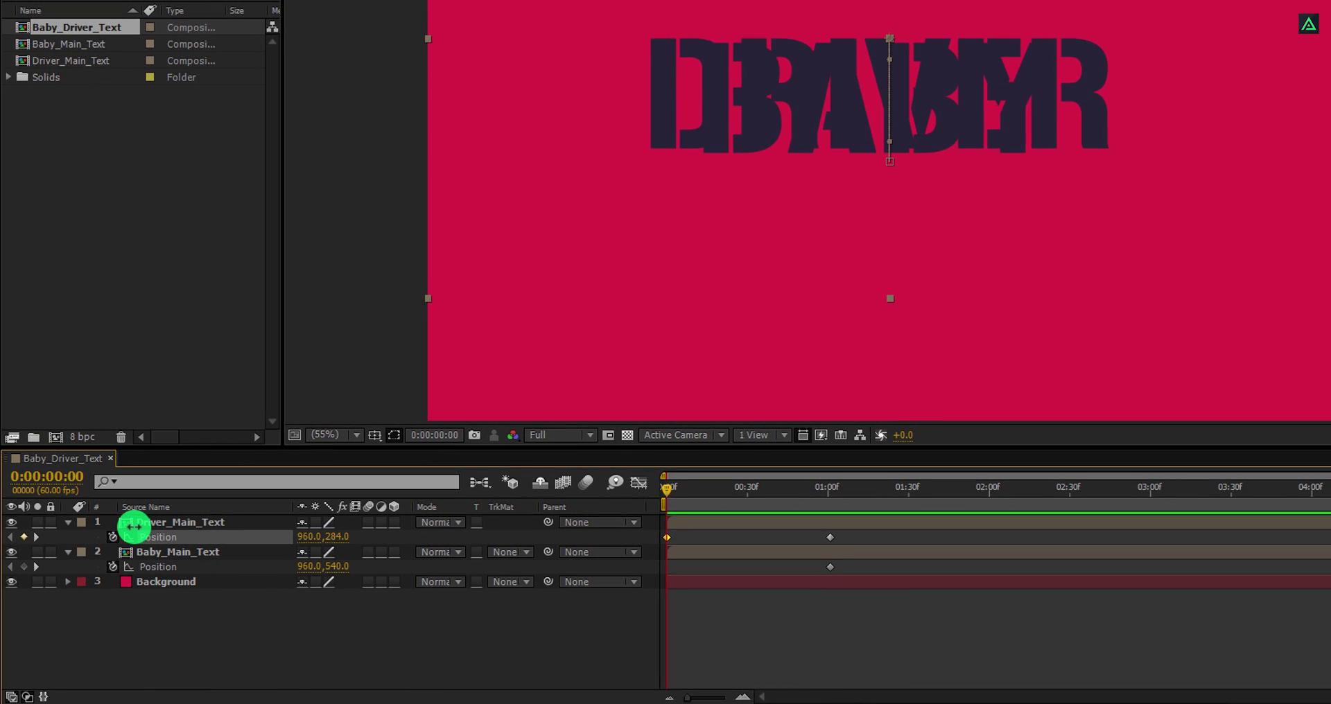
click(157, 531)
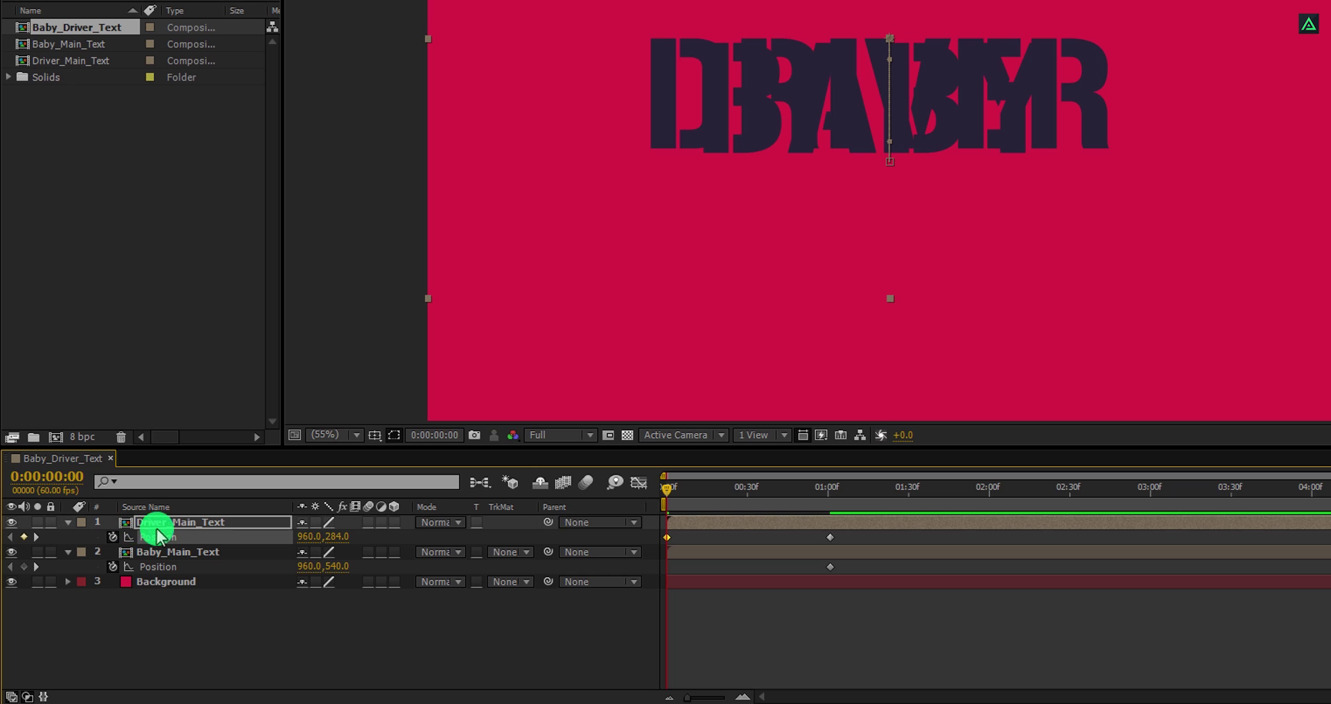
drag(400, 558, 573, 537)
drag(671, 493, 676, 525)
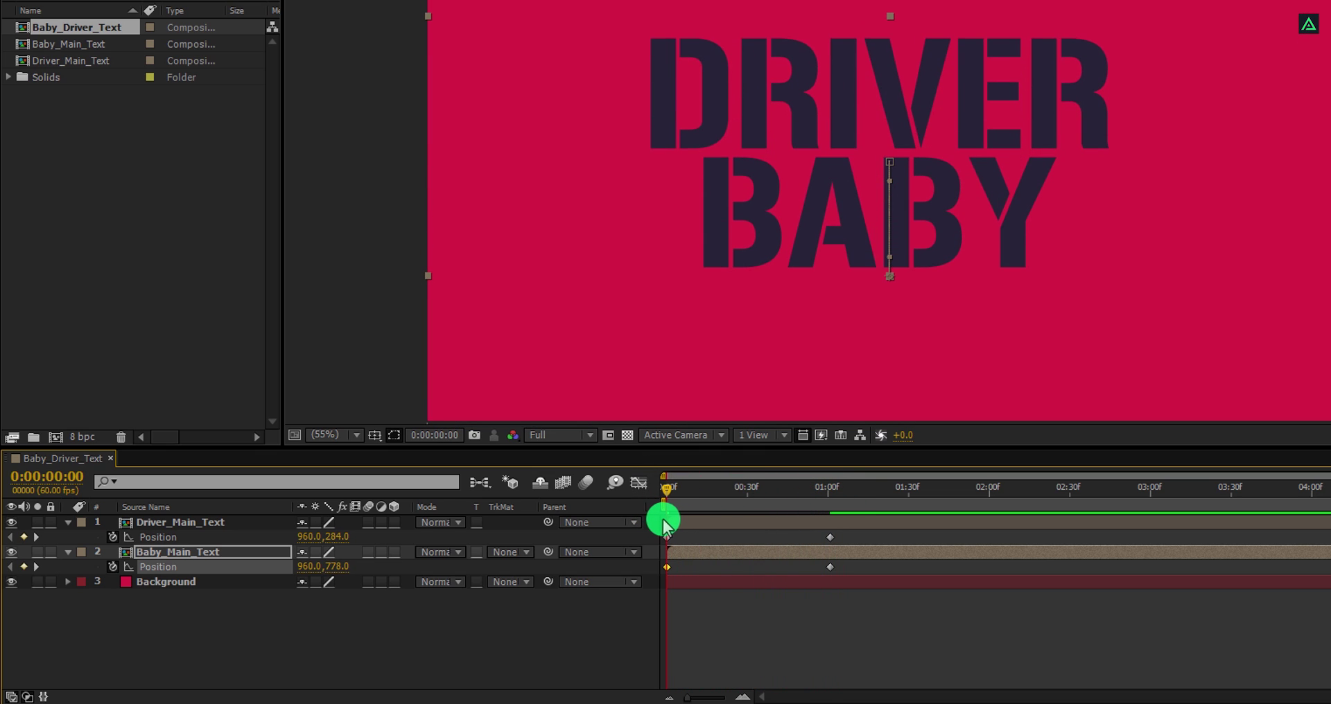
Choose the Rectangle tool with a solid white fill and no stroke
click(267, 600)
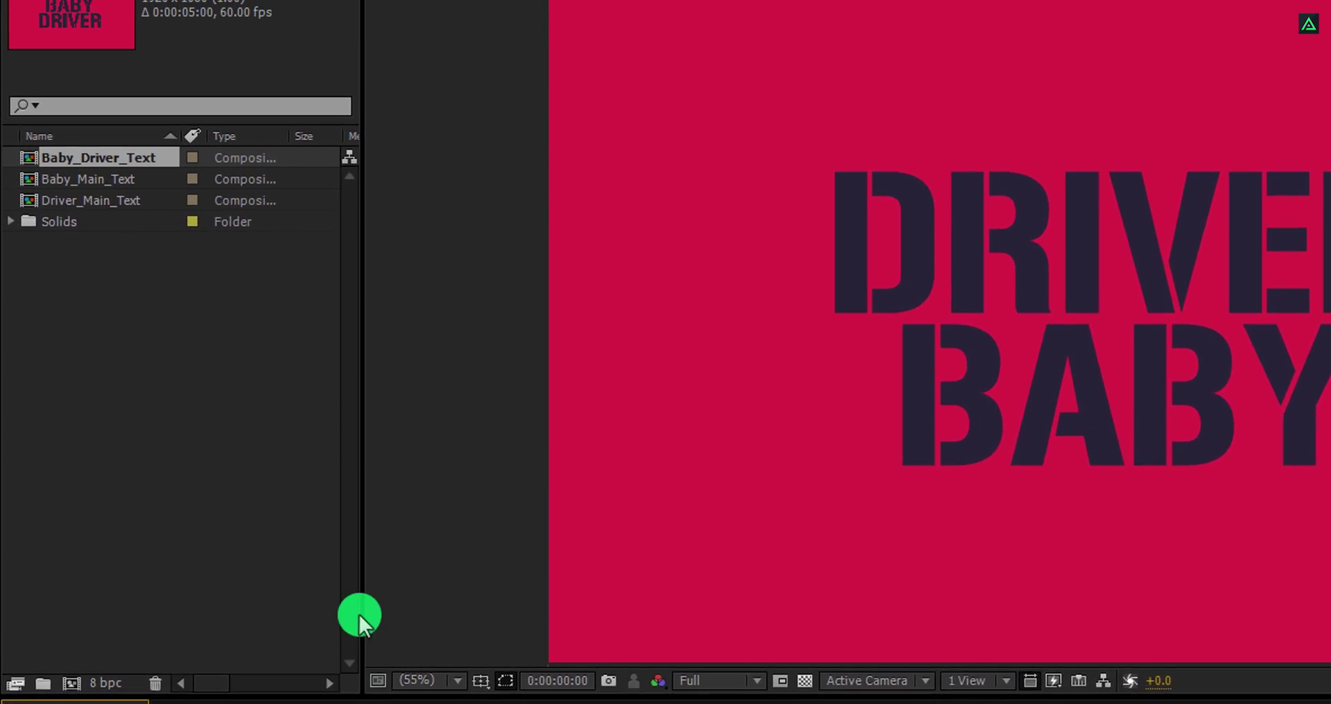
click(284, 54)
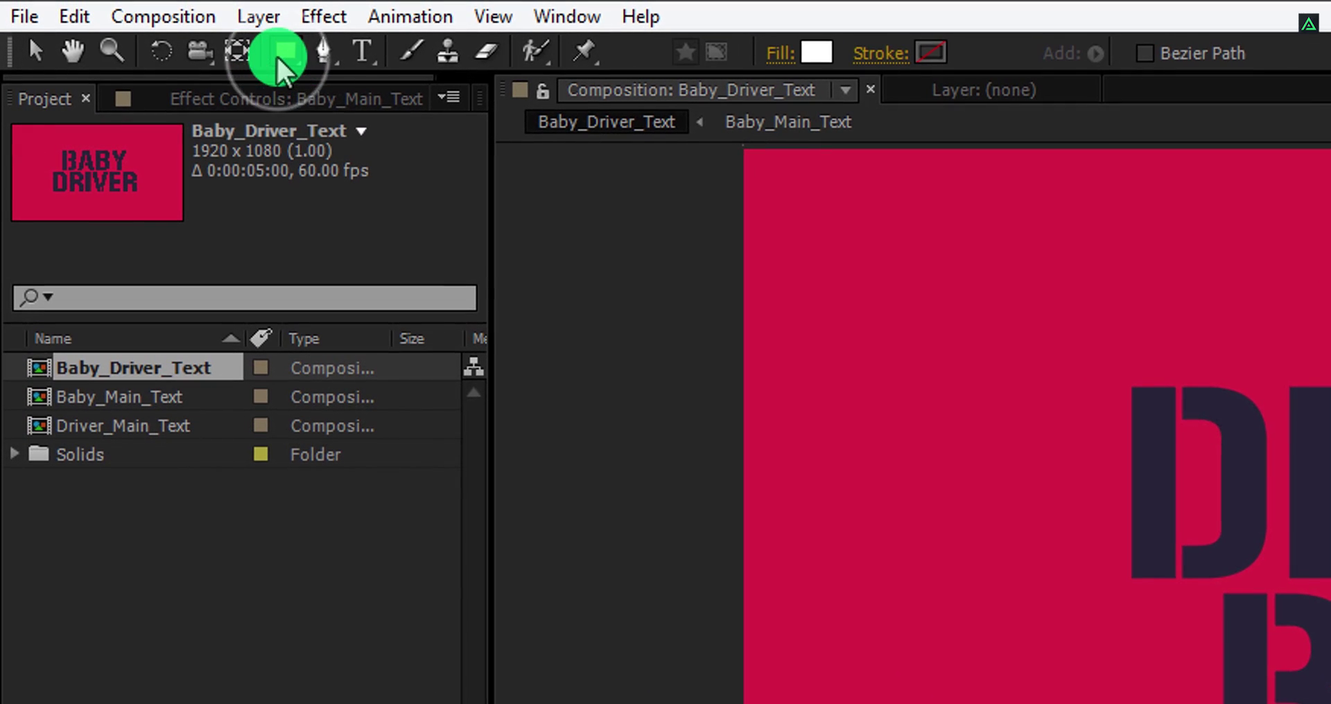
click(782, 54)
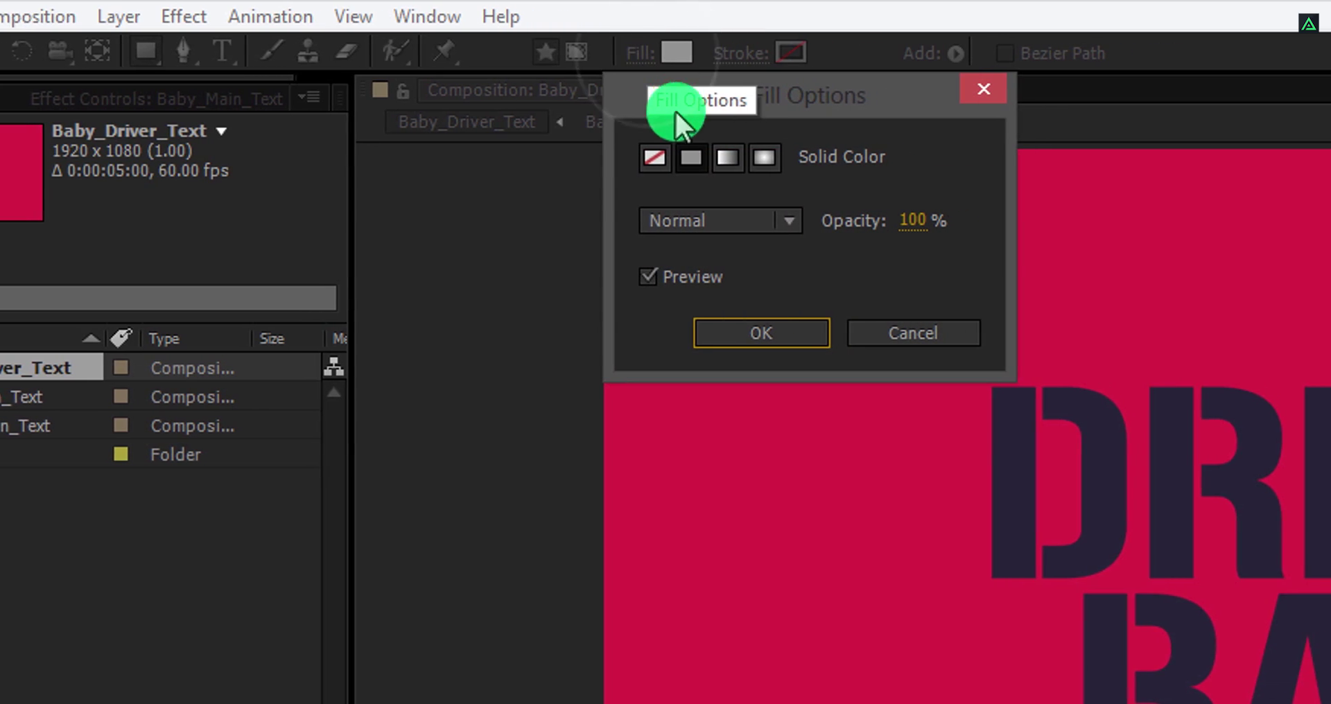
click(691, 157)
click(761, 333)
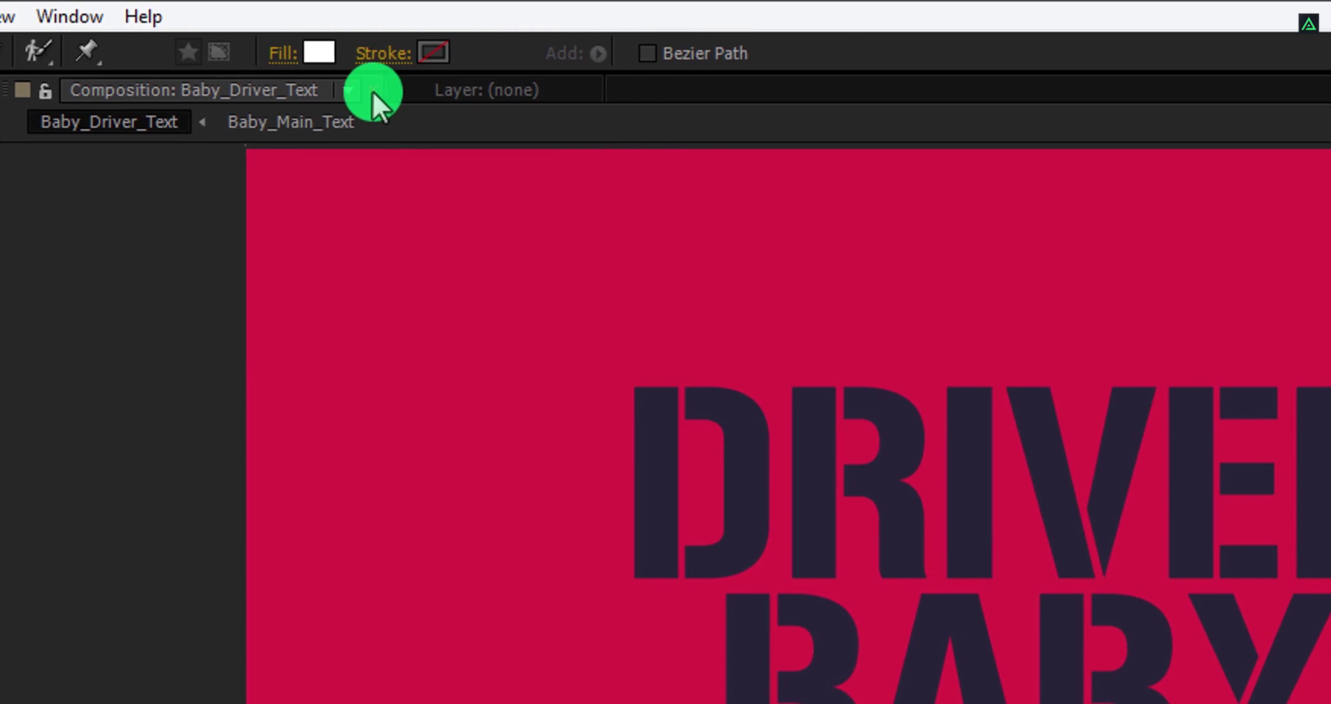
click(374, 63)
click(302, 145)
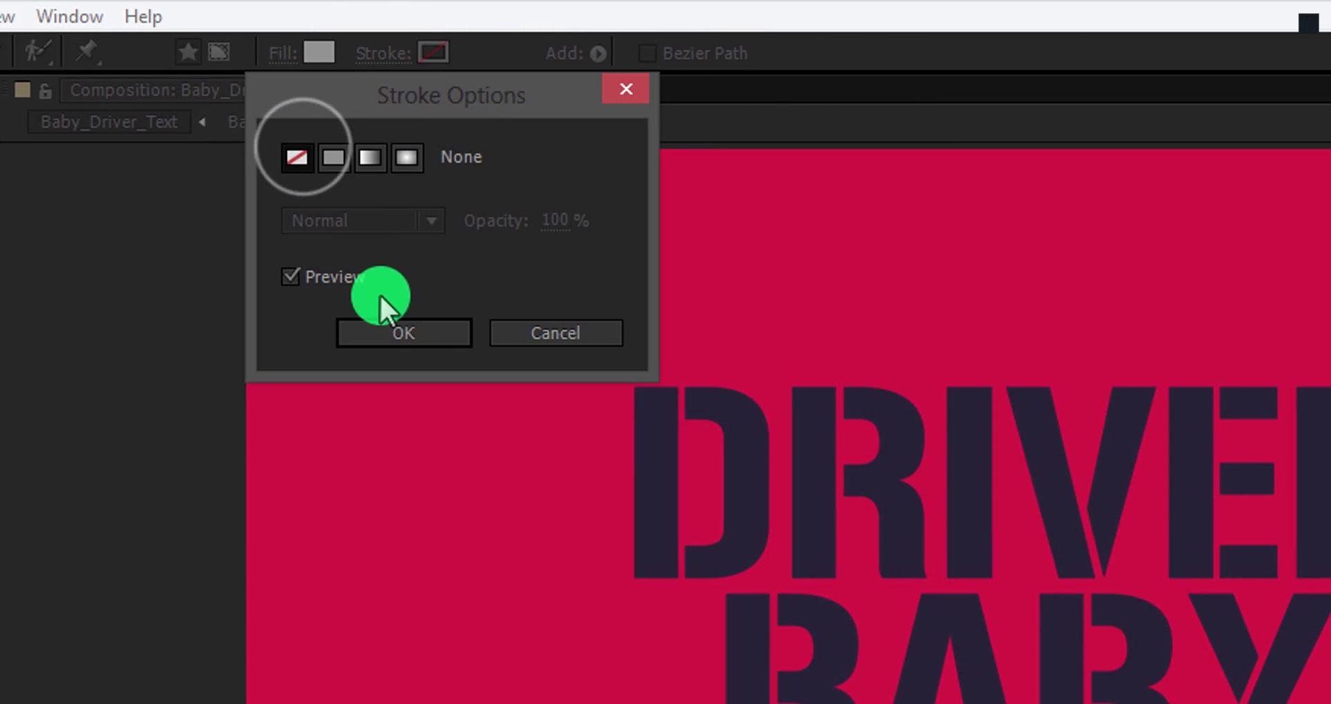
click(387, 330)
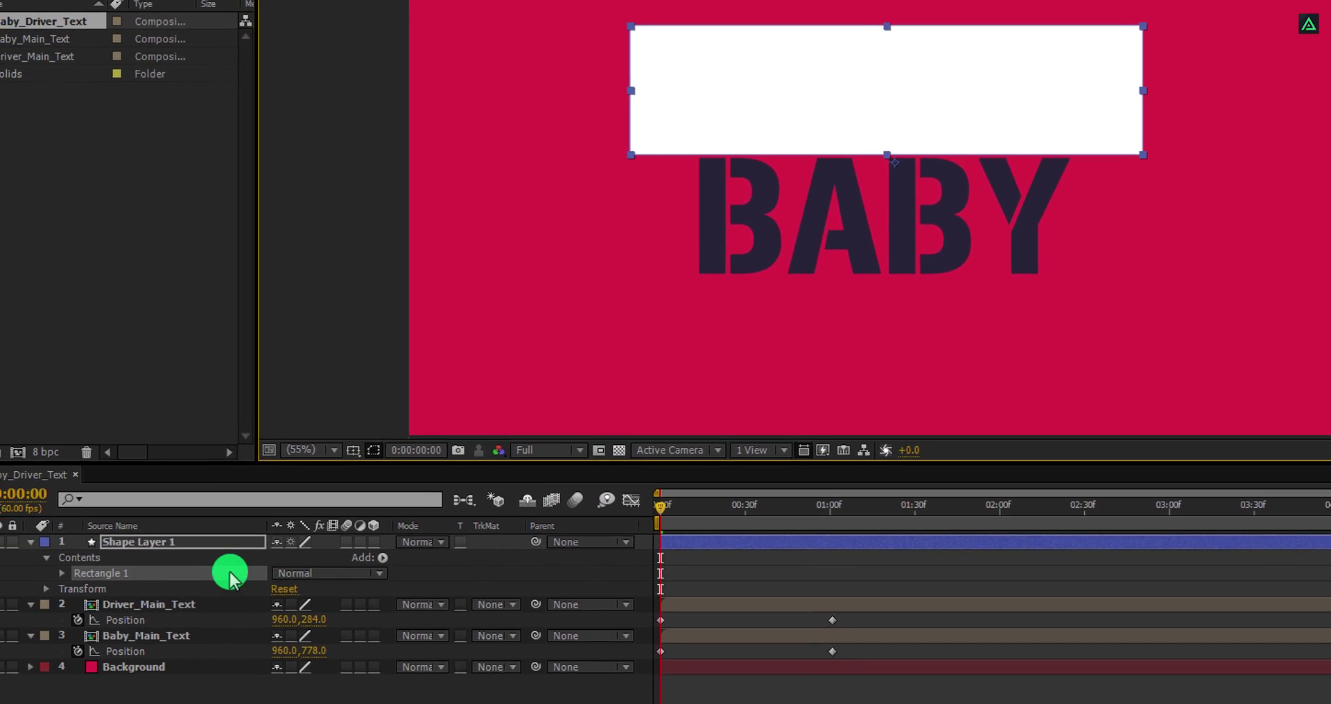
Rename Shape Layer 1 to Driver_Mask
click(200, 519)
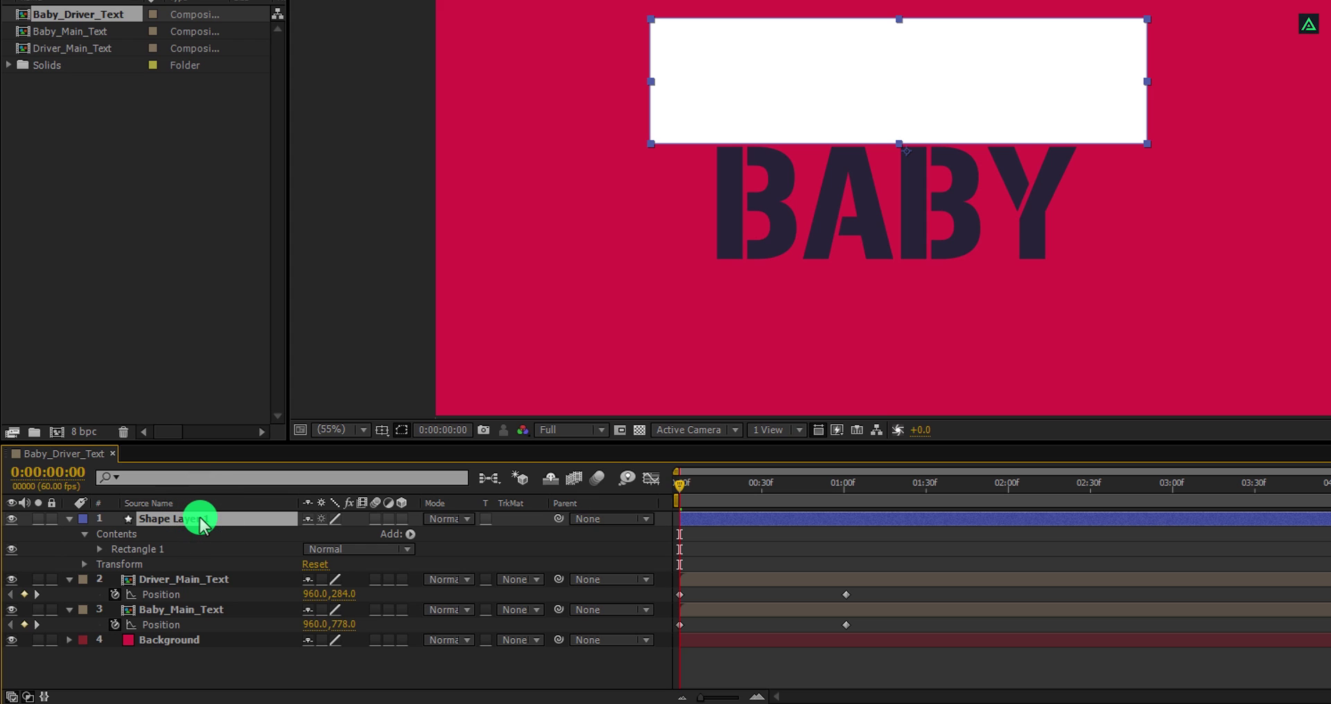
key(Return)
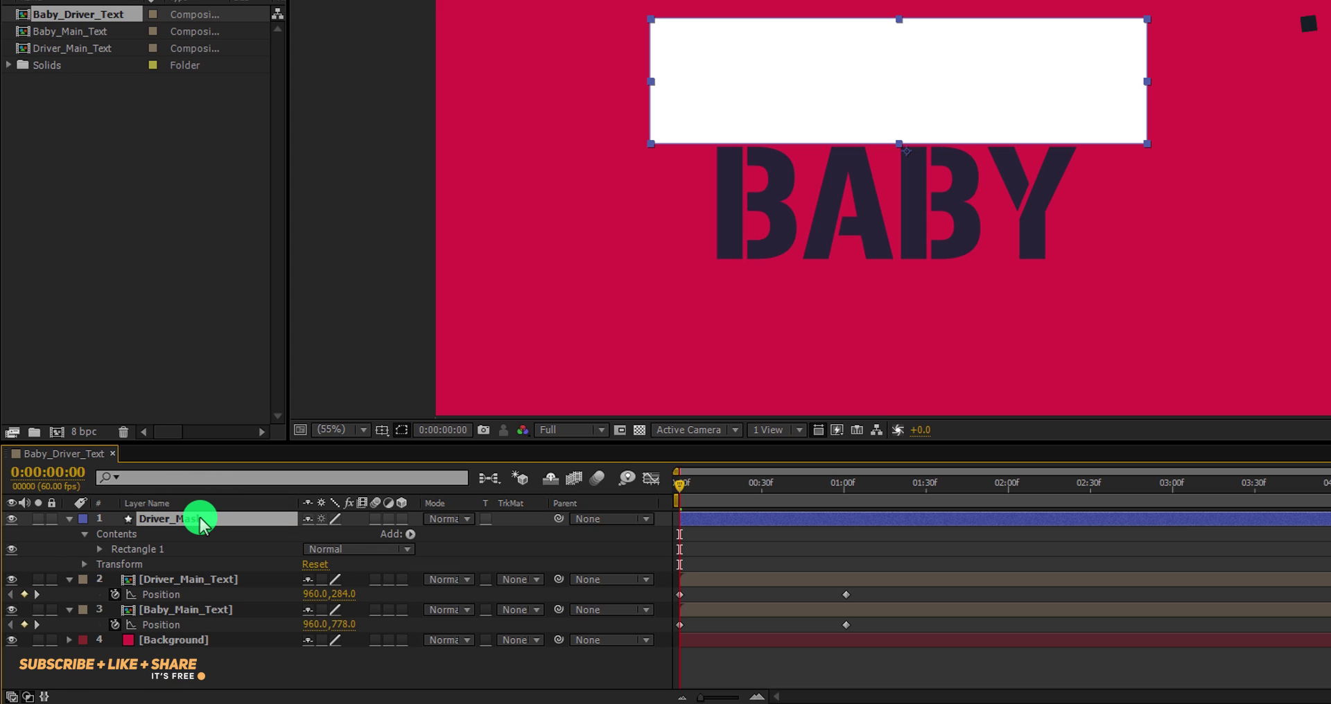
text(Driver_Mask)
key(Return)
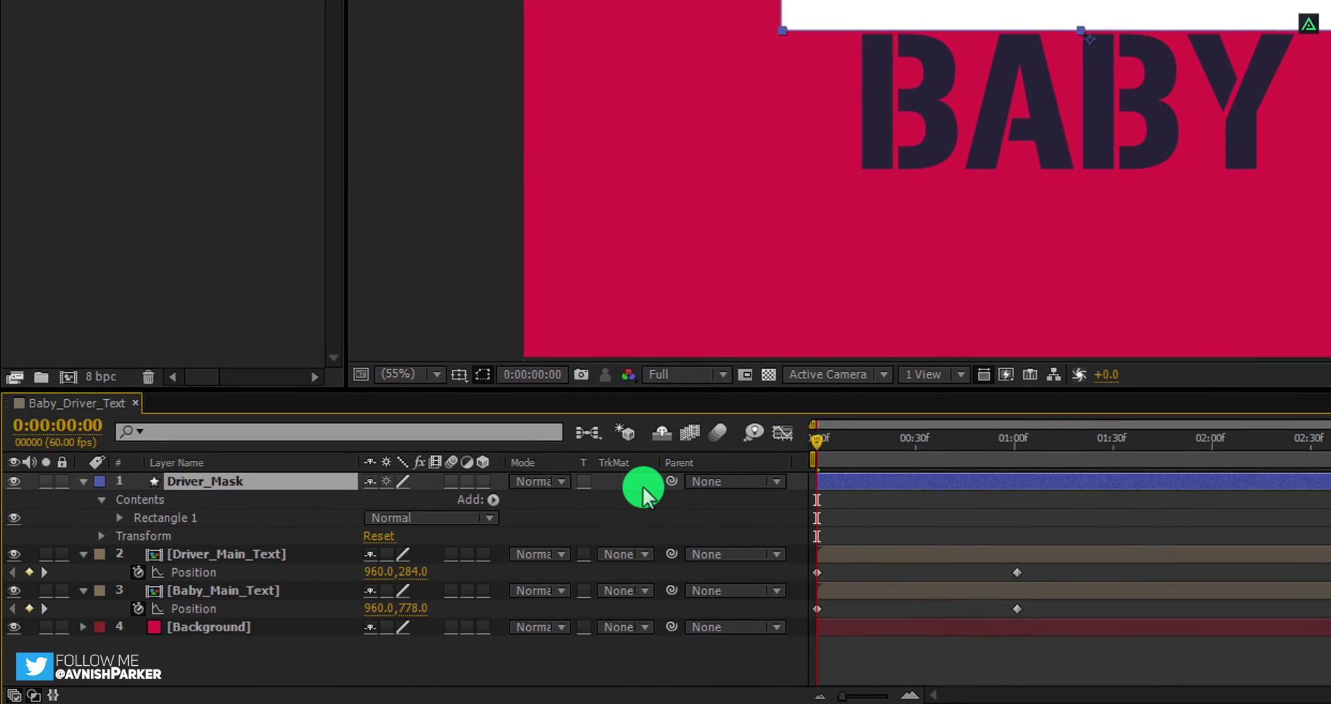
Toggle the timeline columns with F4 and bring up the column header options
key(F4)
key(F4)
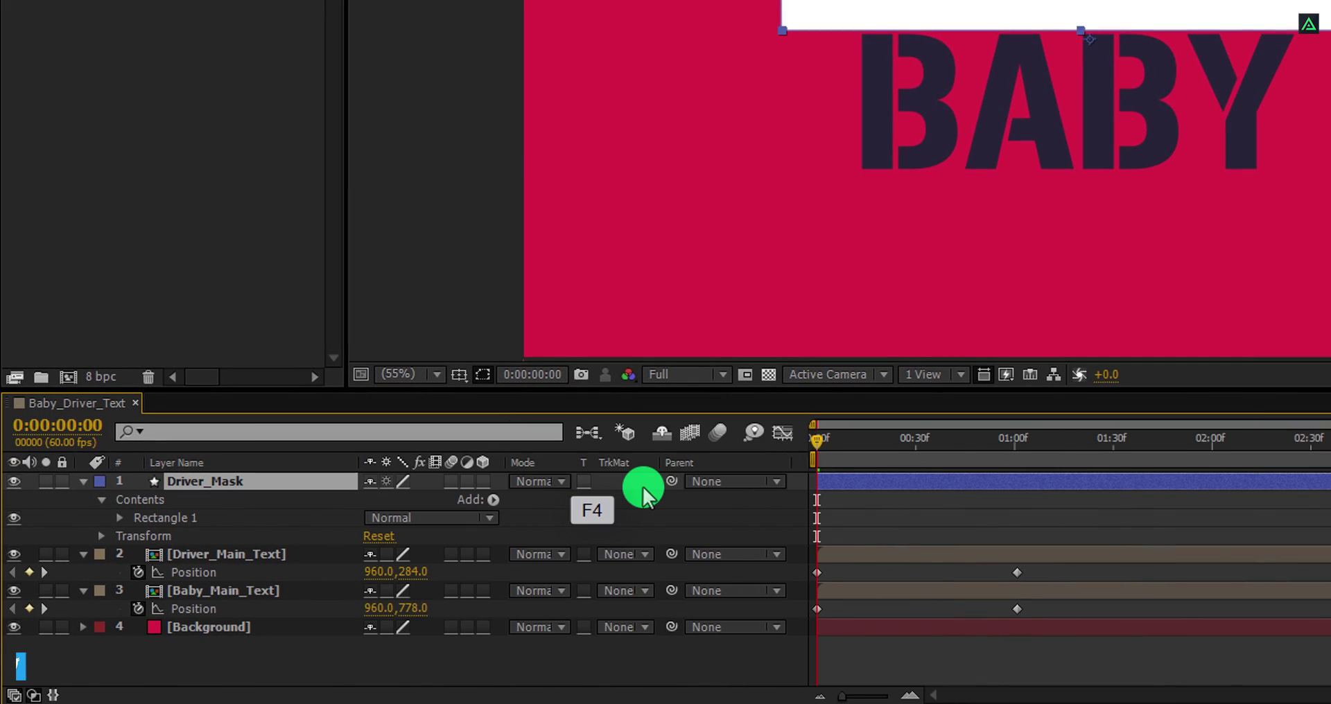
key(F4)
key(F4)
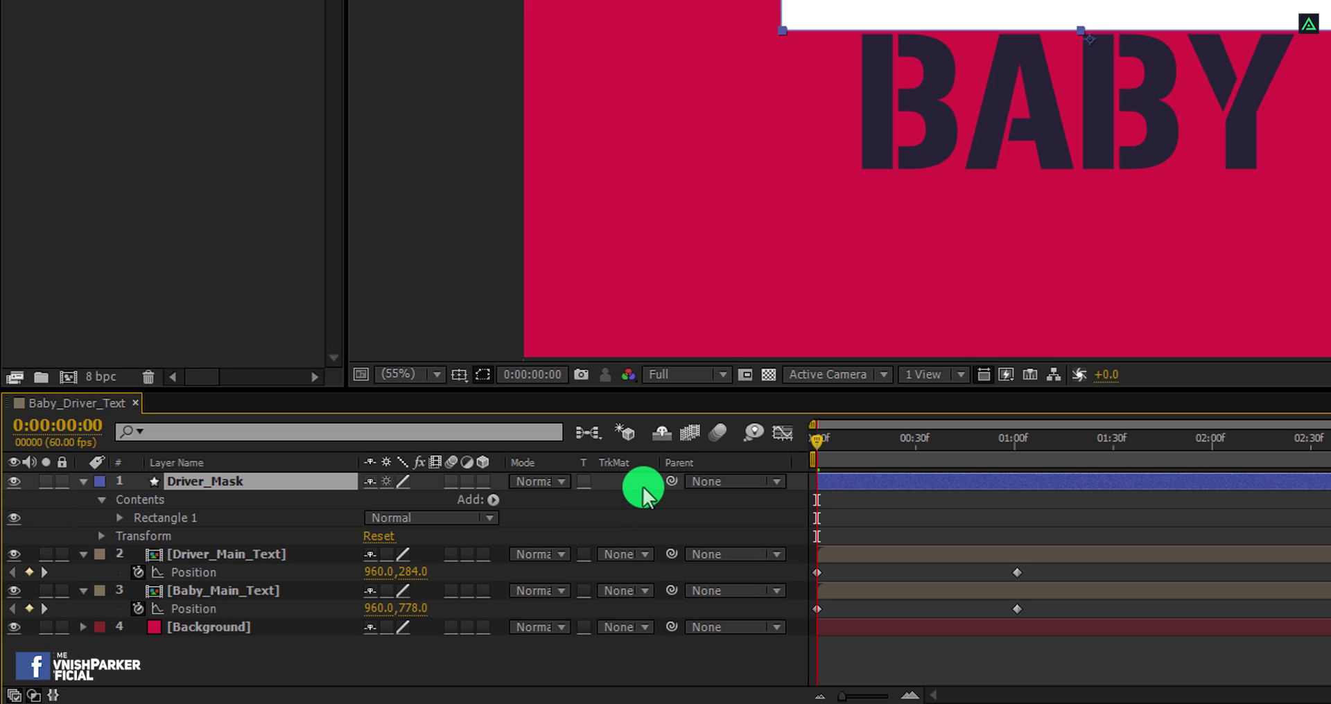
right_click(640, 462)
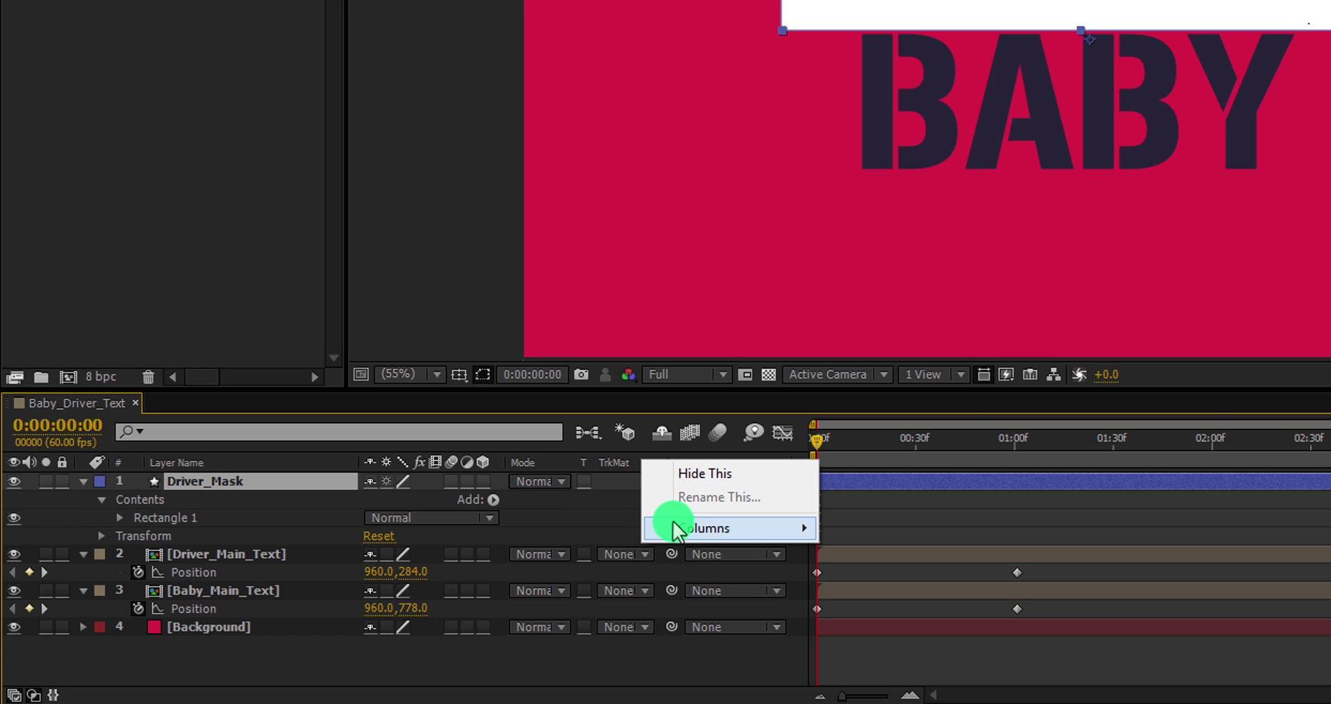
mouse_move(673, 526)
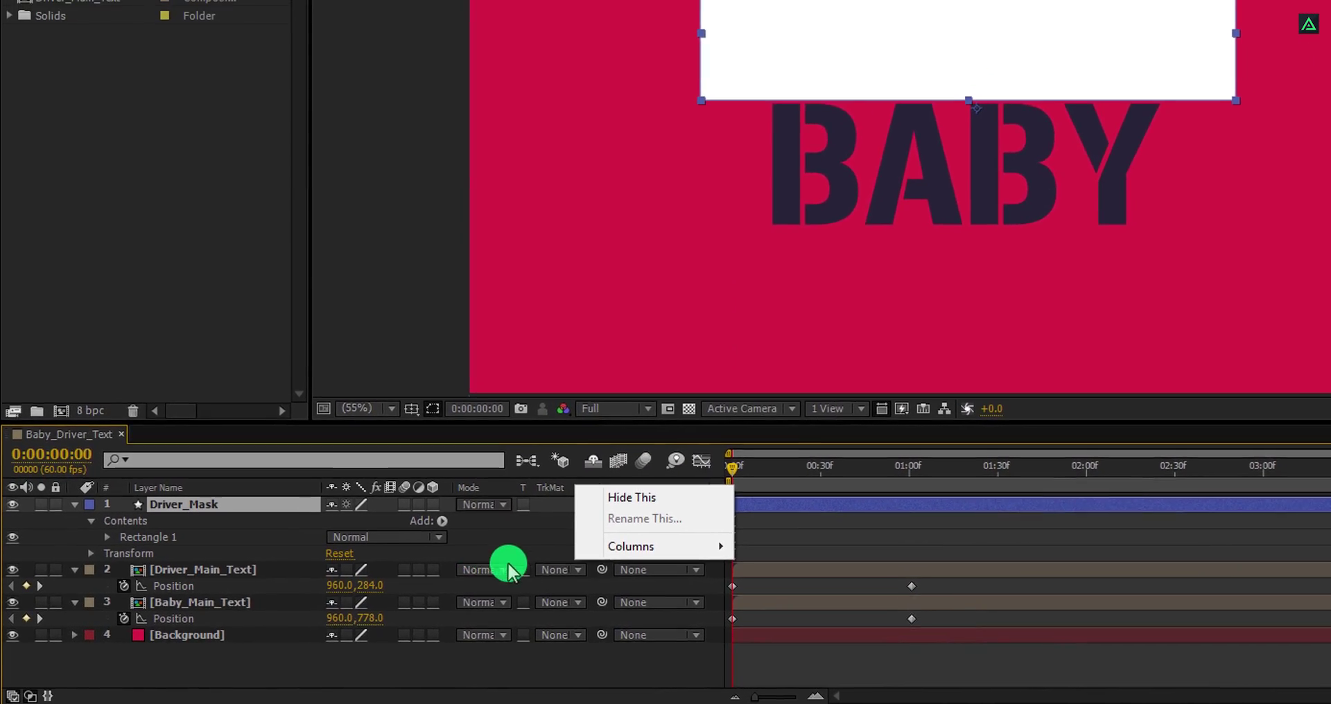
Set Driver_Main_Text's track matte to Alpha Inverted from Driver_Mask and preview the slide
click(559, 569)
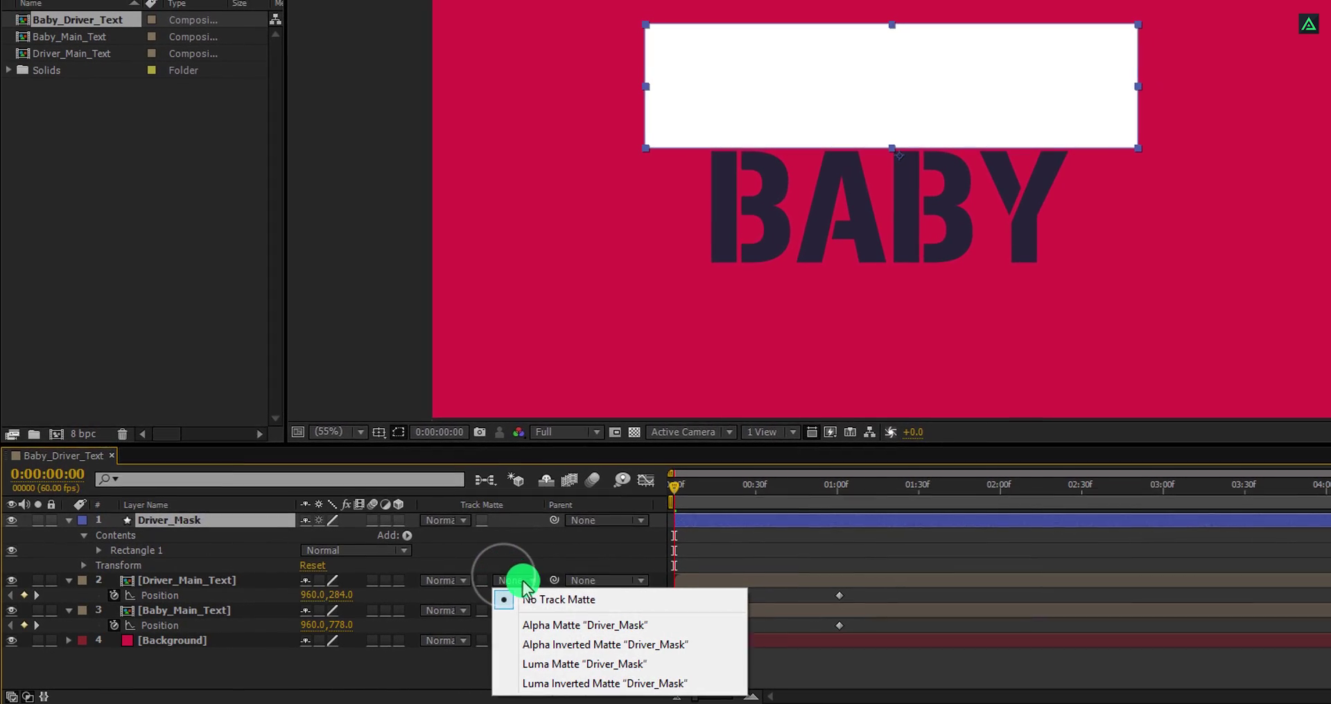
click(551, 643)
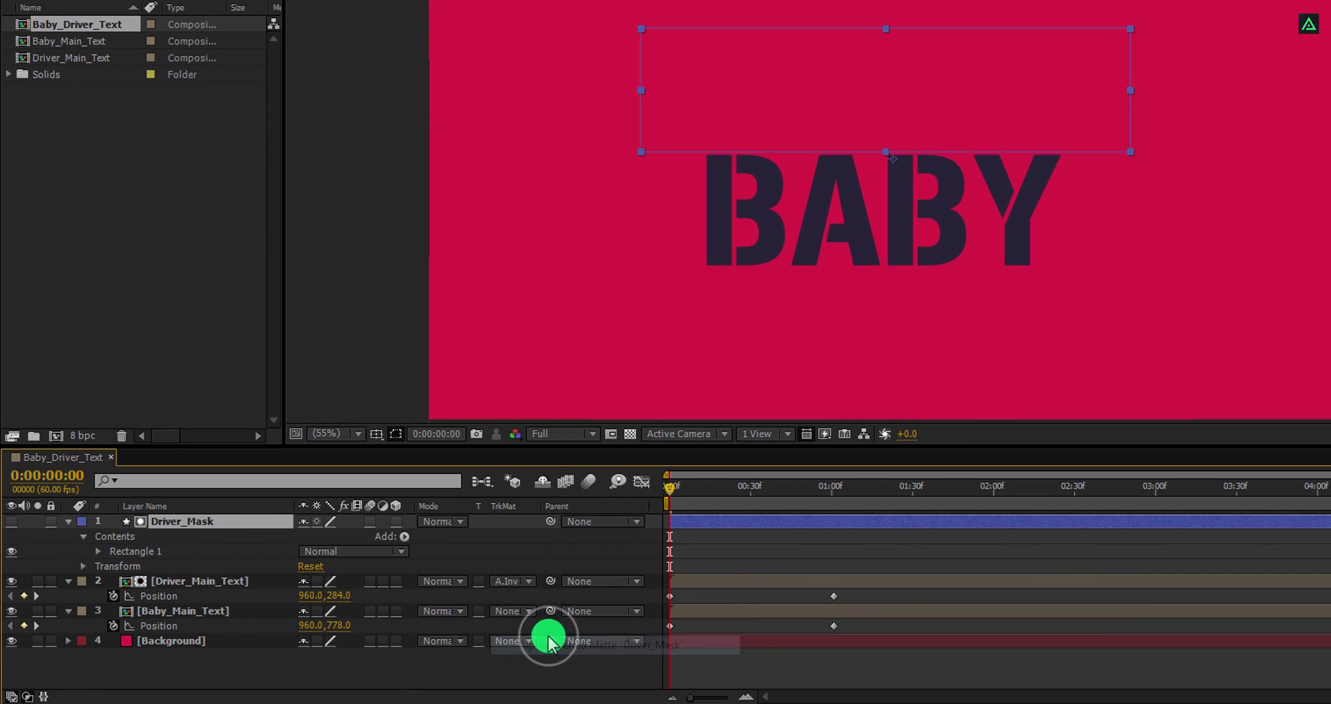
drag(674, 492, 845, 487)
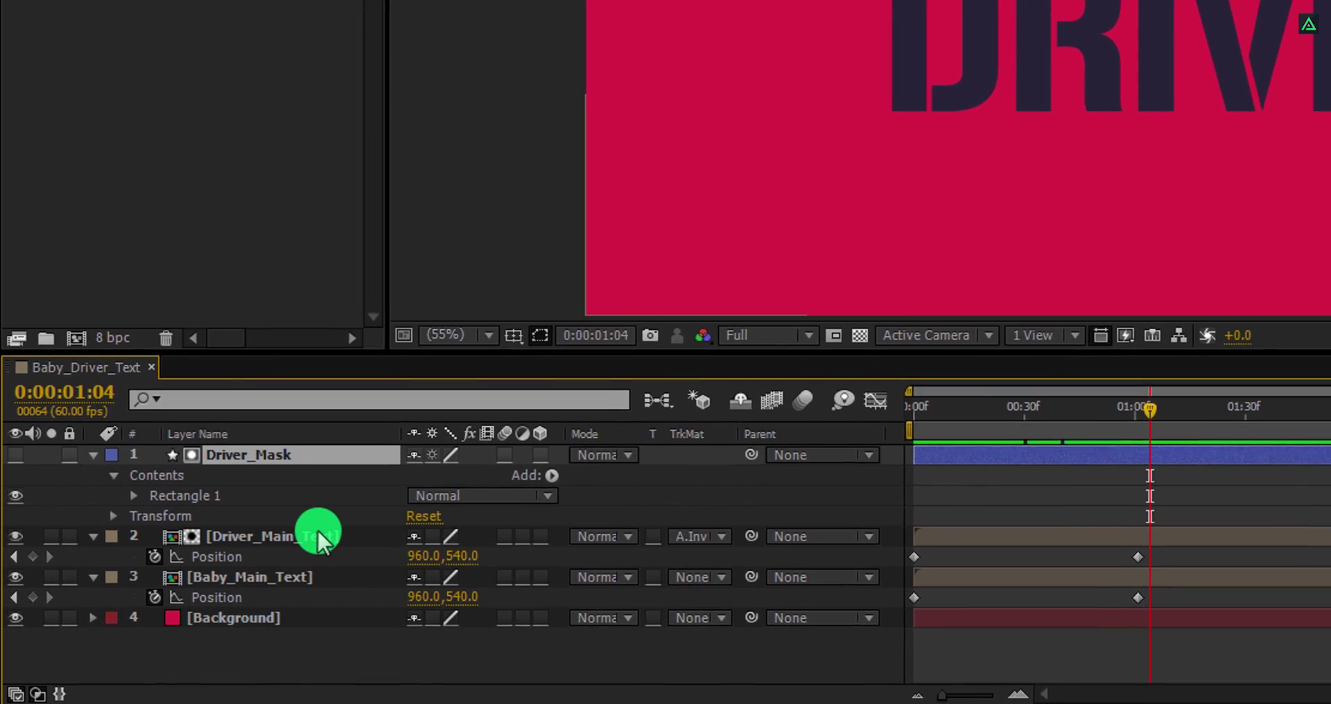
Duplicate Driver_Mask, move the copy above Baby_Main_Text and rename it Baby_Mask
key(ctrl+d)
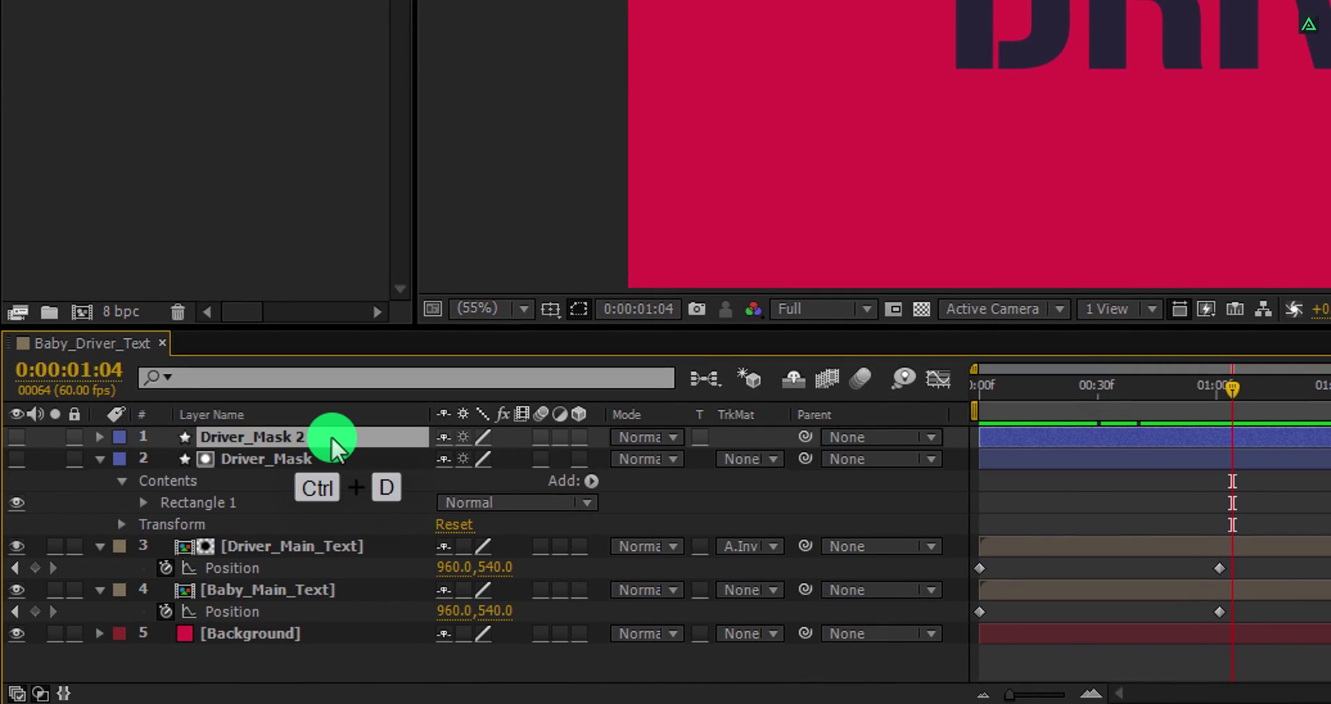
drag(331, 435, 353, 556)
key(Return)
text(Baby)
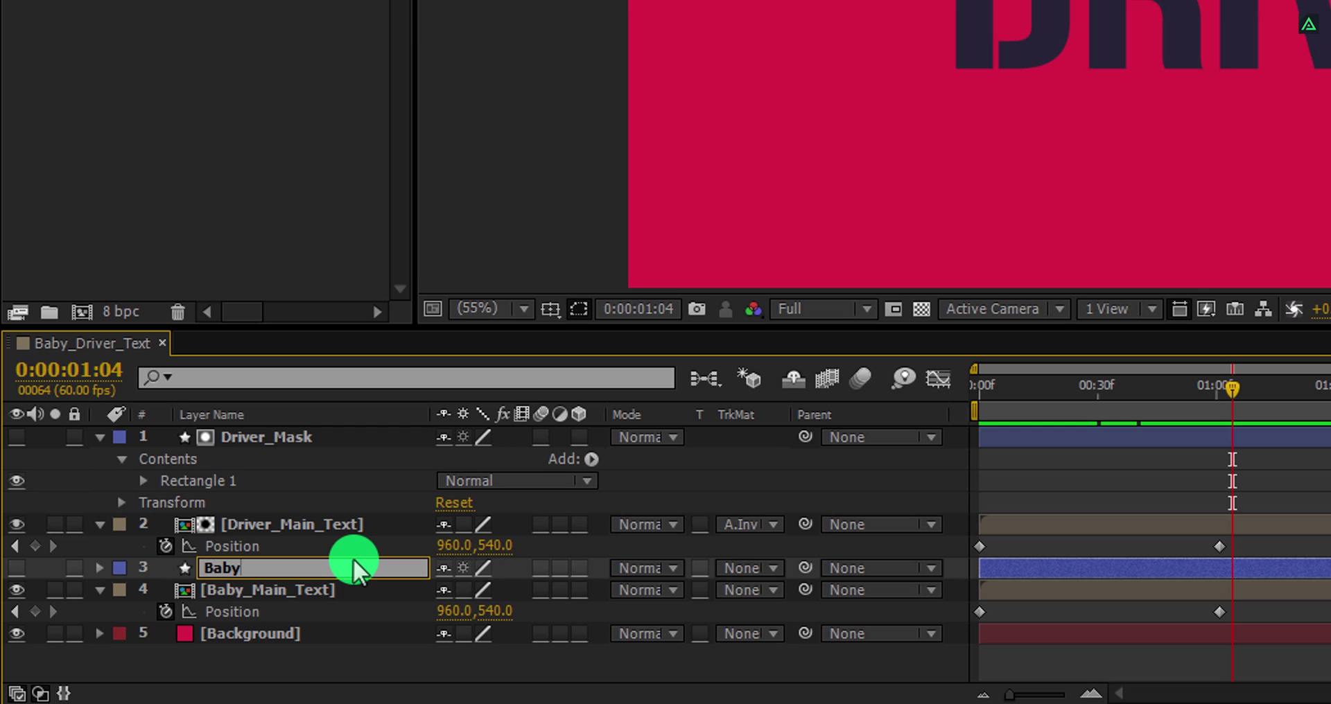
text(_Mask)
key(Return)
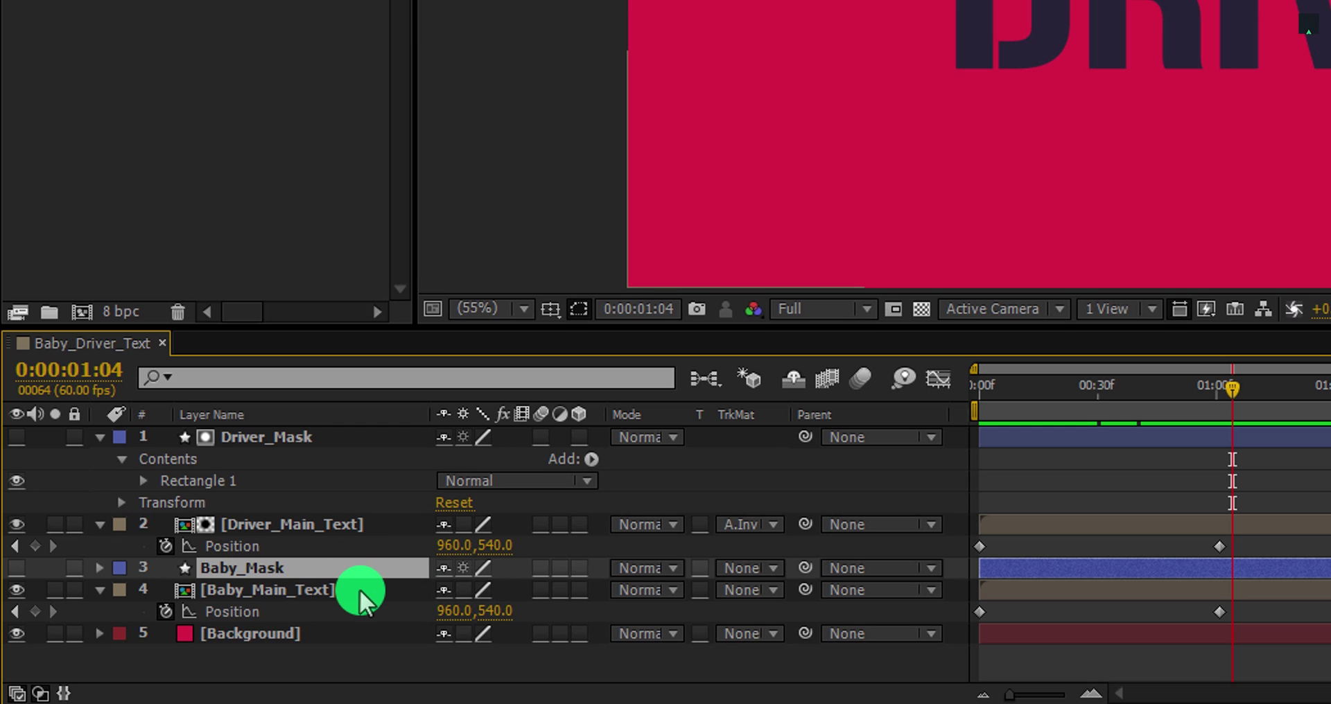
Give Baby_Main_Text an Alpha Matte from Baby_Mask and scrub to check the stencilled BABY
click(360, 593)
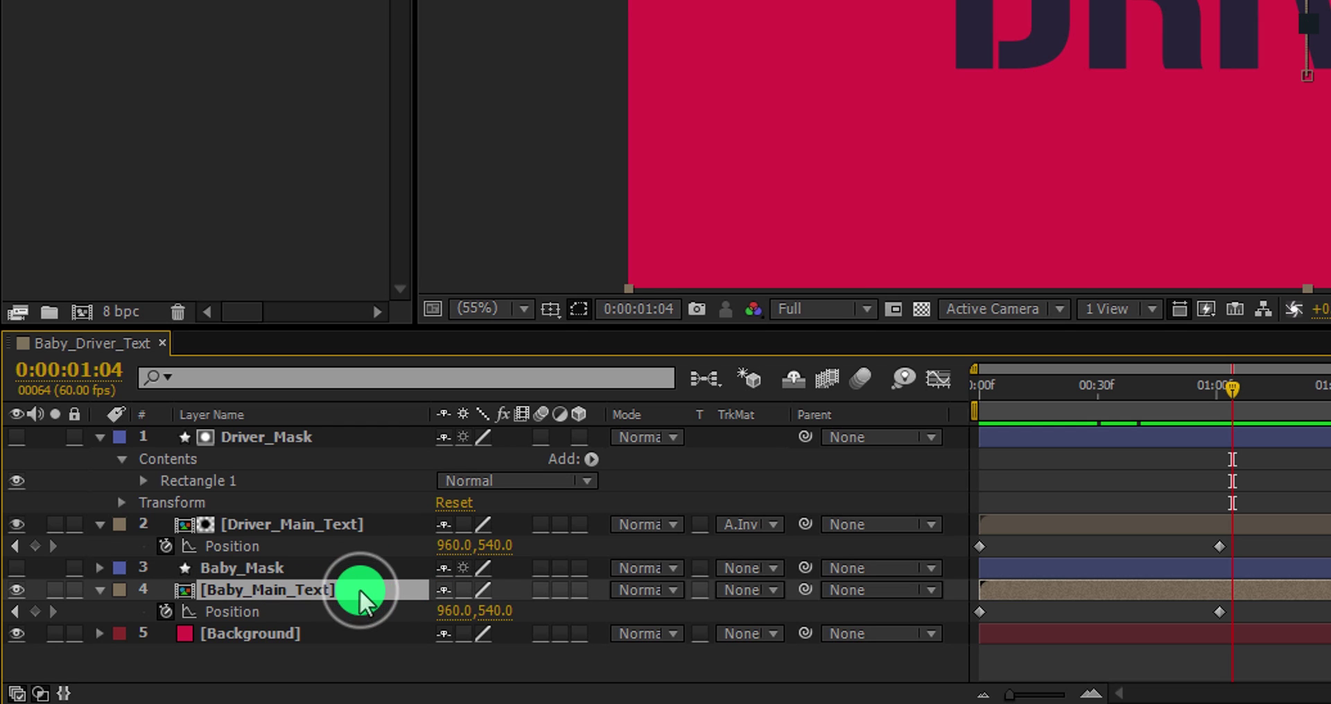
click(743, 589)
click(778, 474)
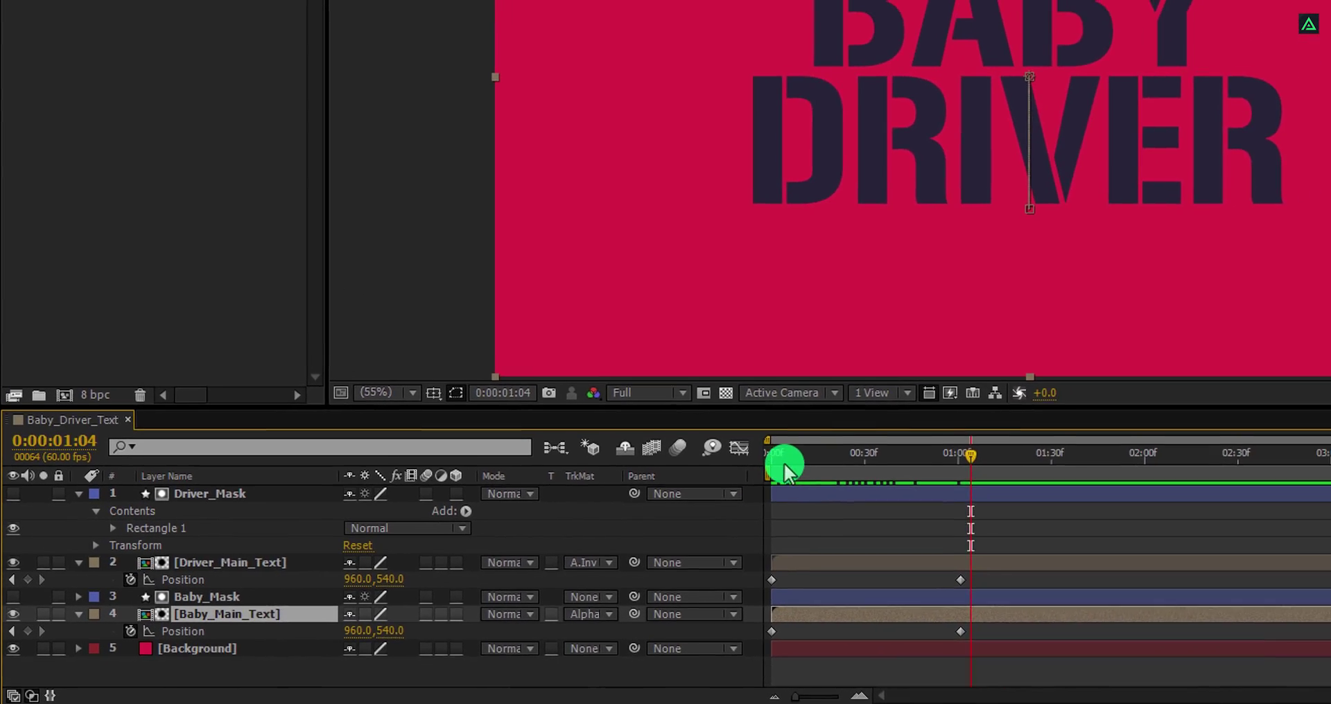
drag(944, 399, 999, 407)
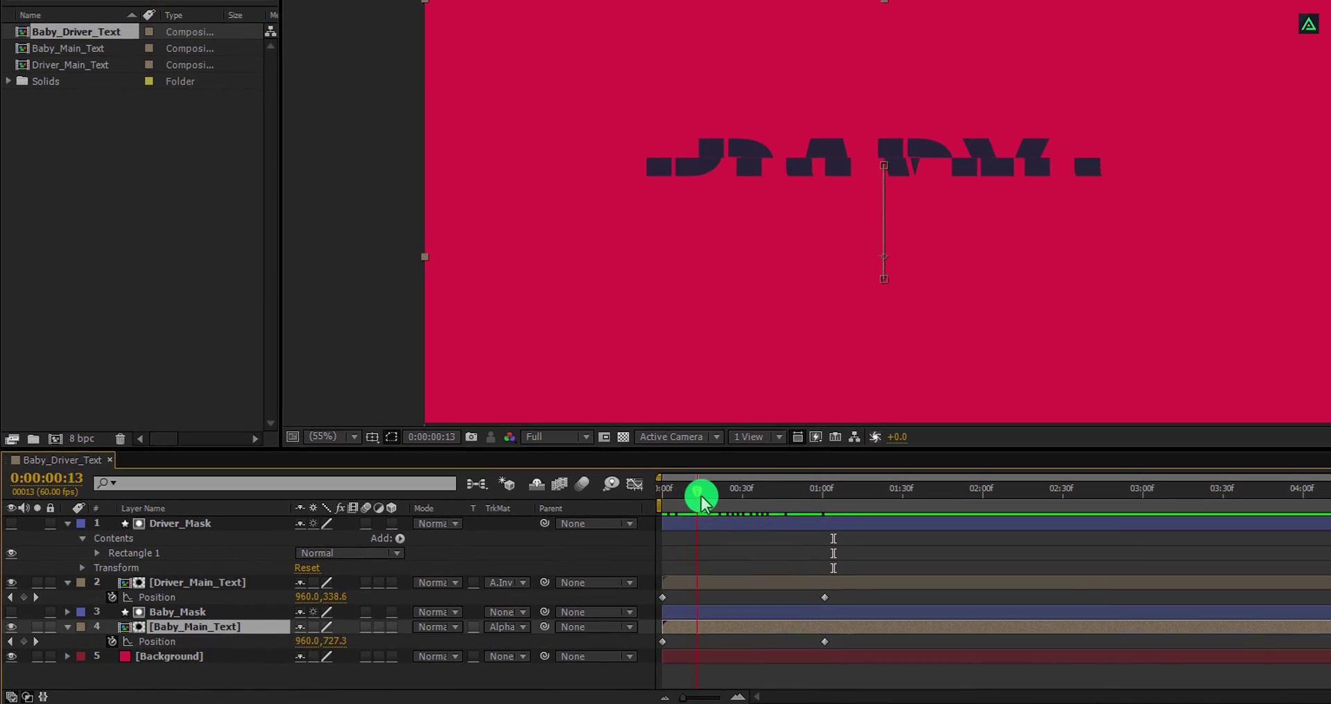
drag(701, 497, 831, 594)
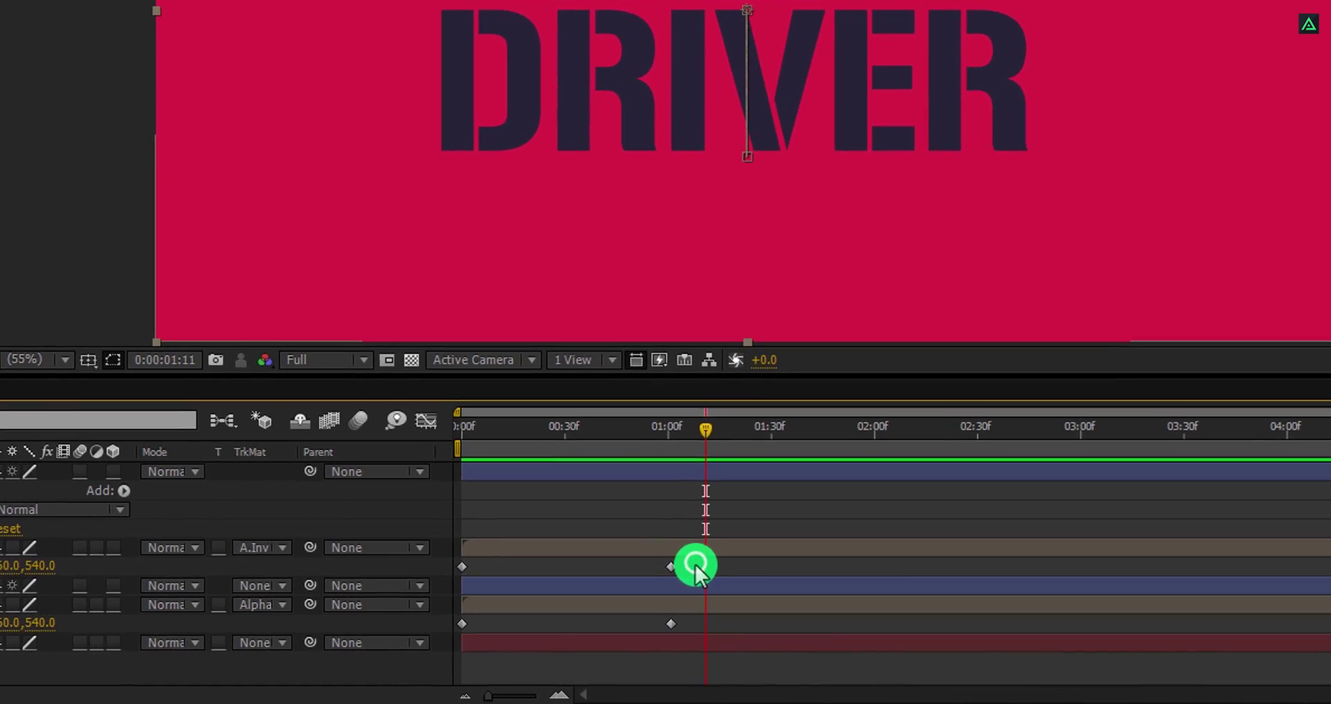
Apply Easy Ease to both text layers' Position keyframes
drag(696, 565, 455, 634)
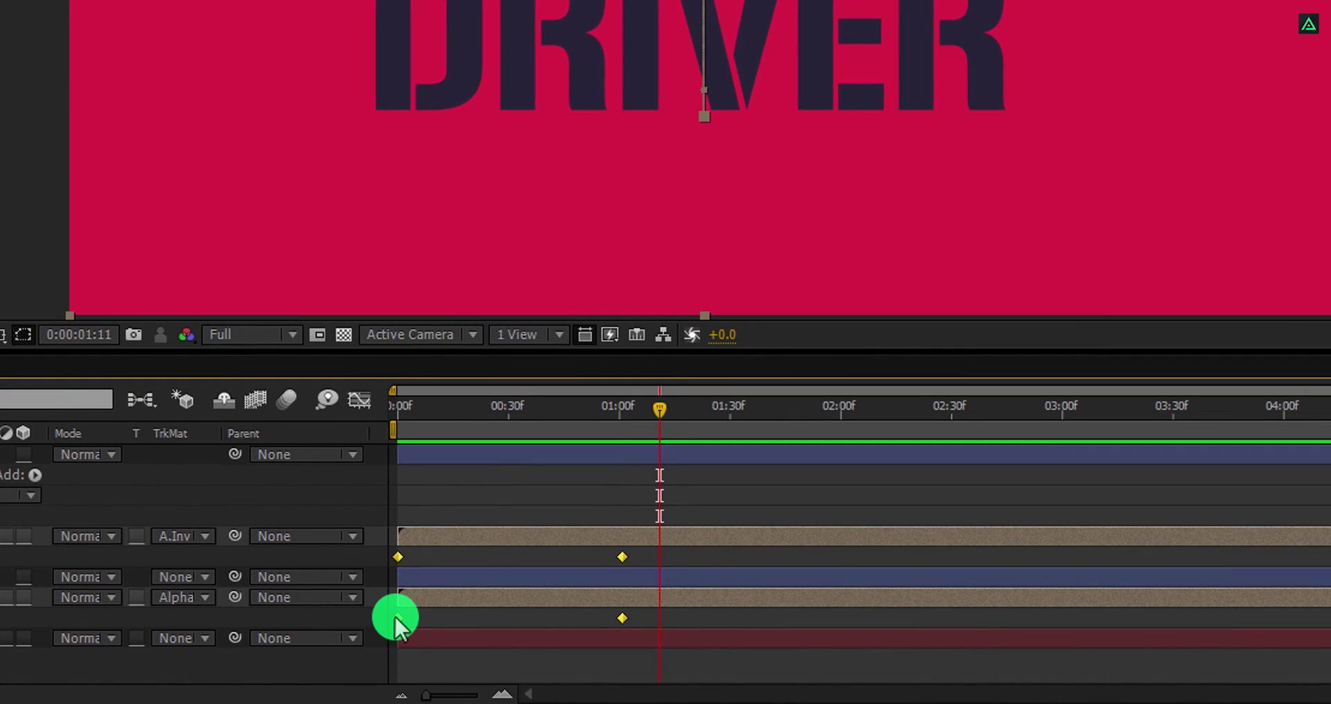
right_click(396, 618)
mouse_move(484, 603)
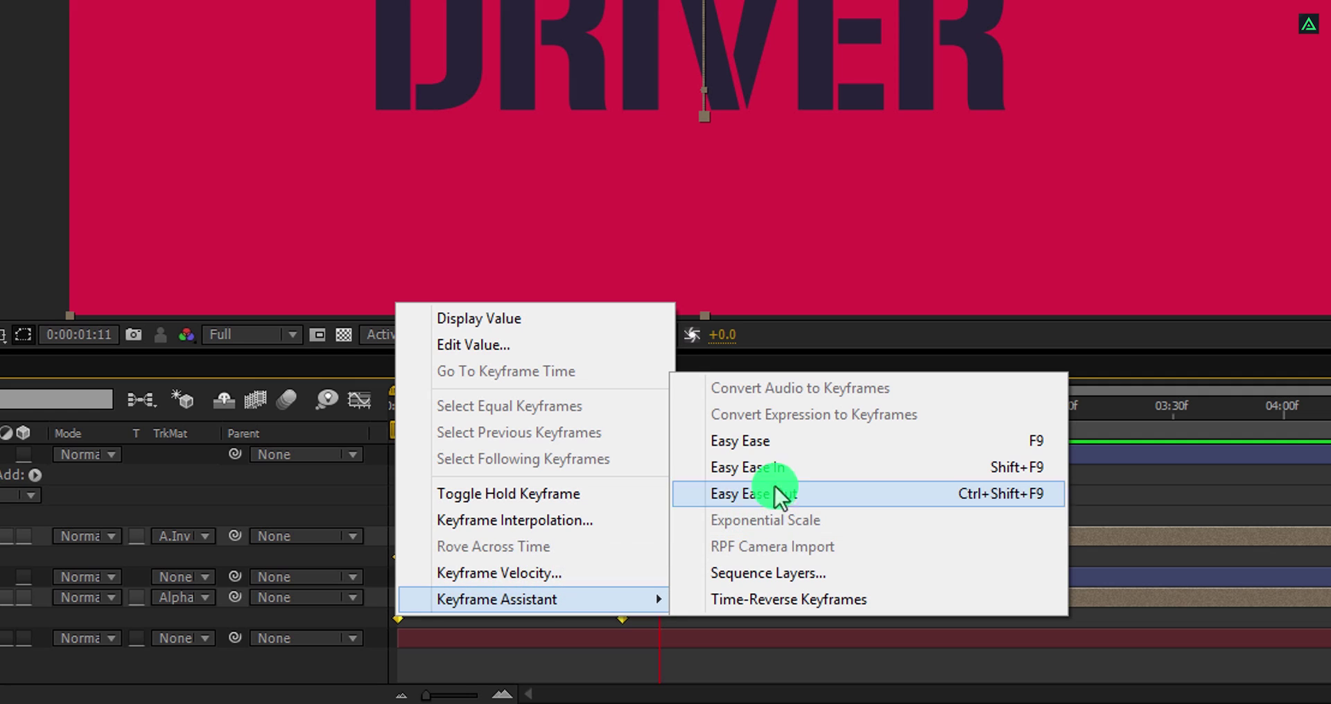
click(795, 444)
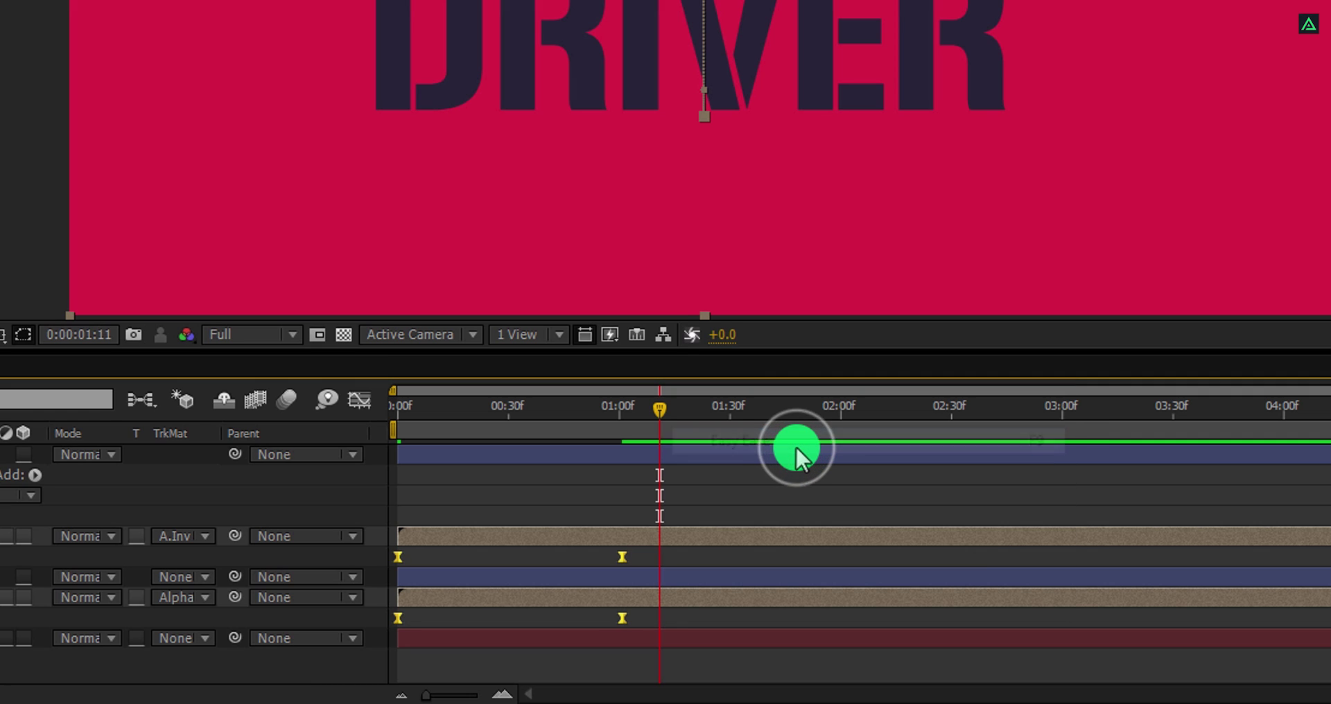
In the Graph Editor's speed graph, stretch the ease influence so speed peaks near 1500 px/sec
click(357, 401)
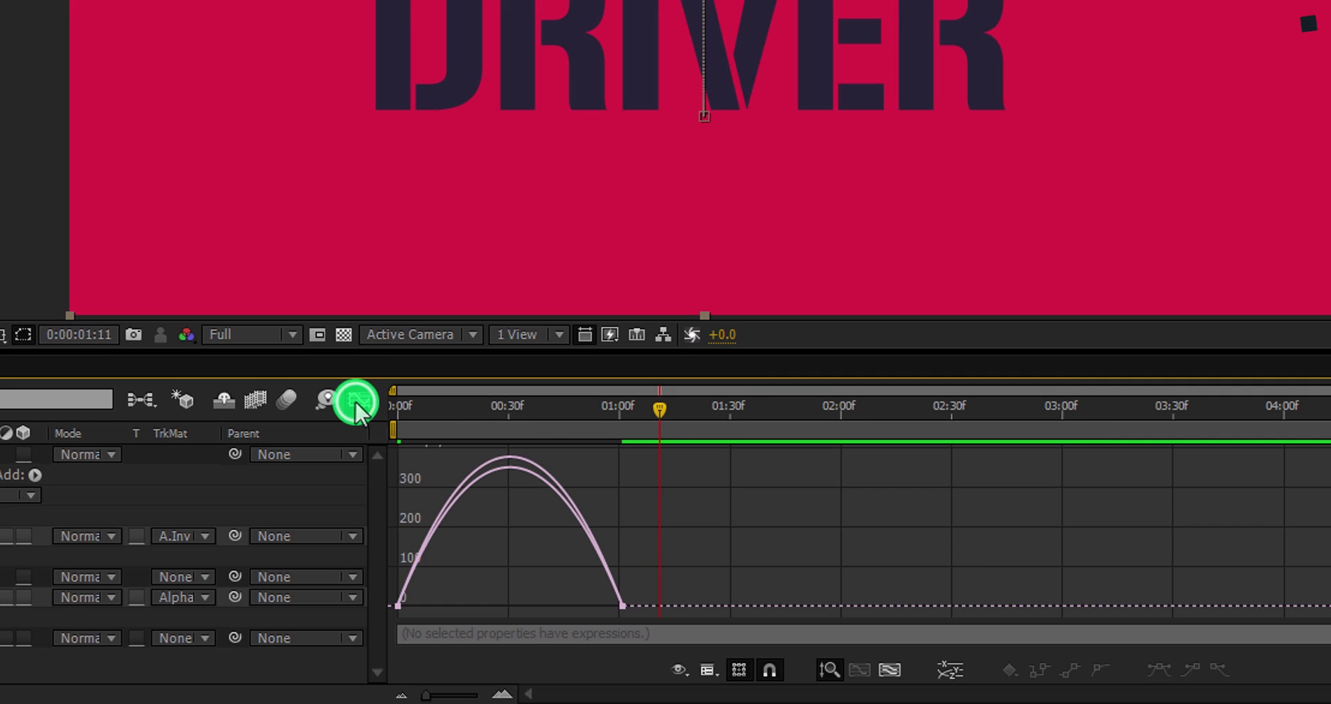
right_click(506, 531)
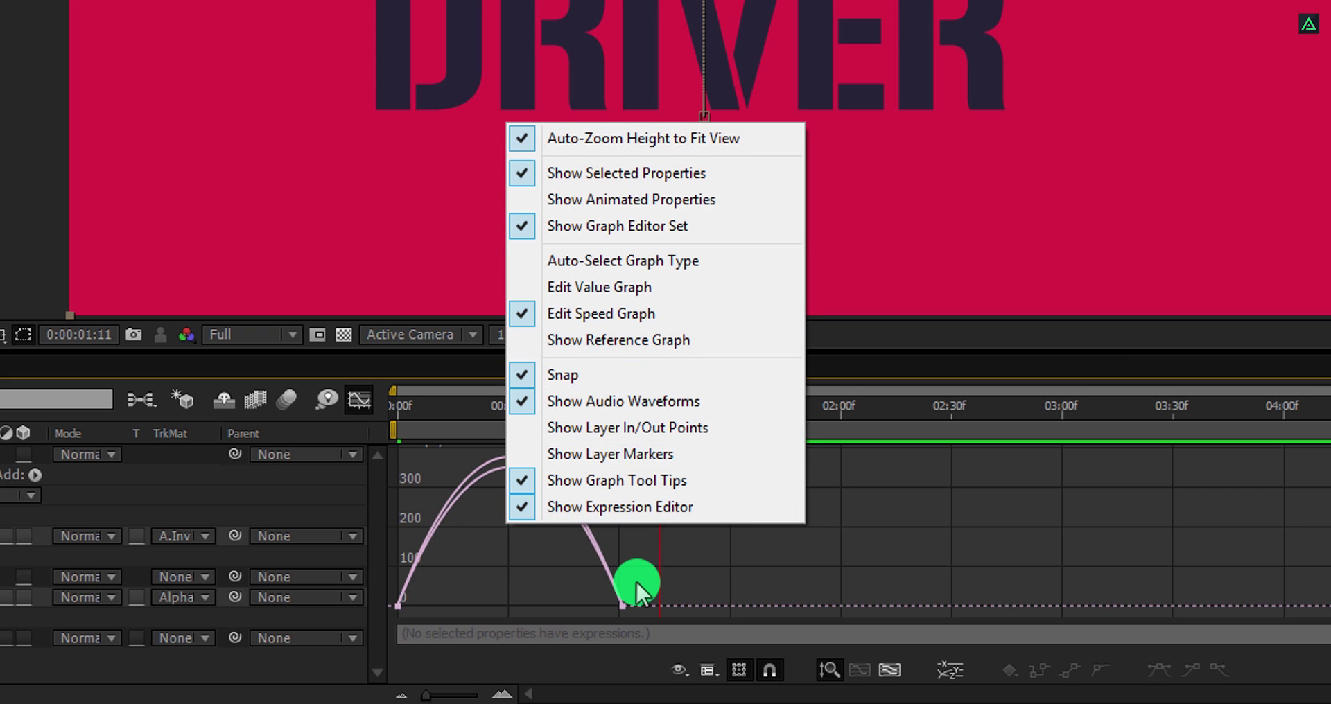
drag(633, 589, 485, 602)
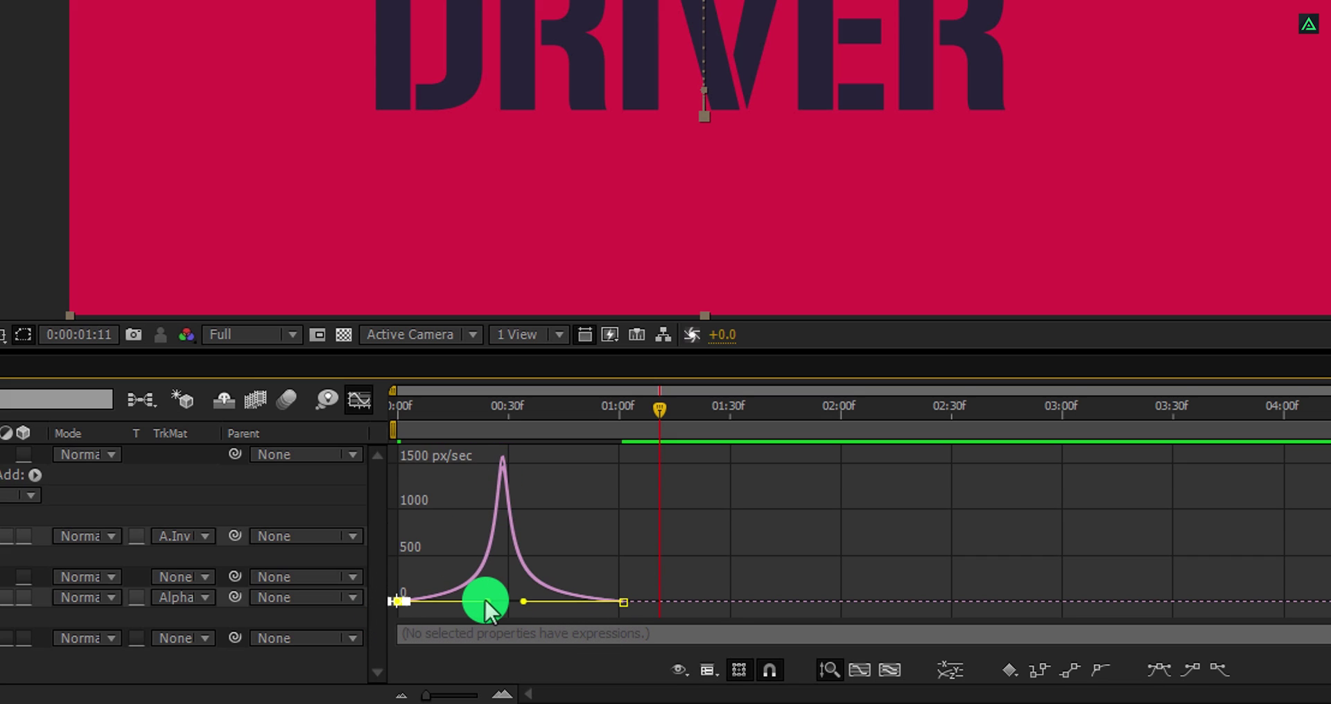
Enable motion blur on Baby_Main_Text and the composition, then scrub from the start to preview
click(357, 399)
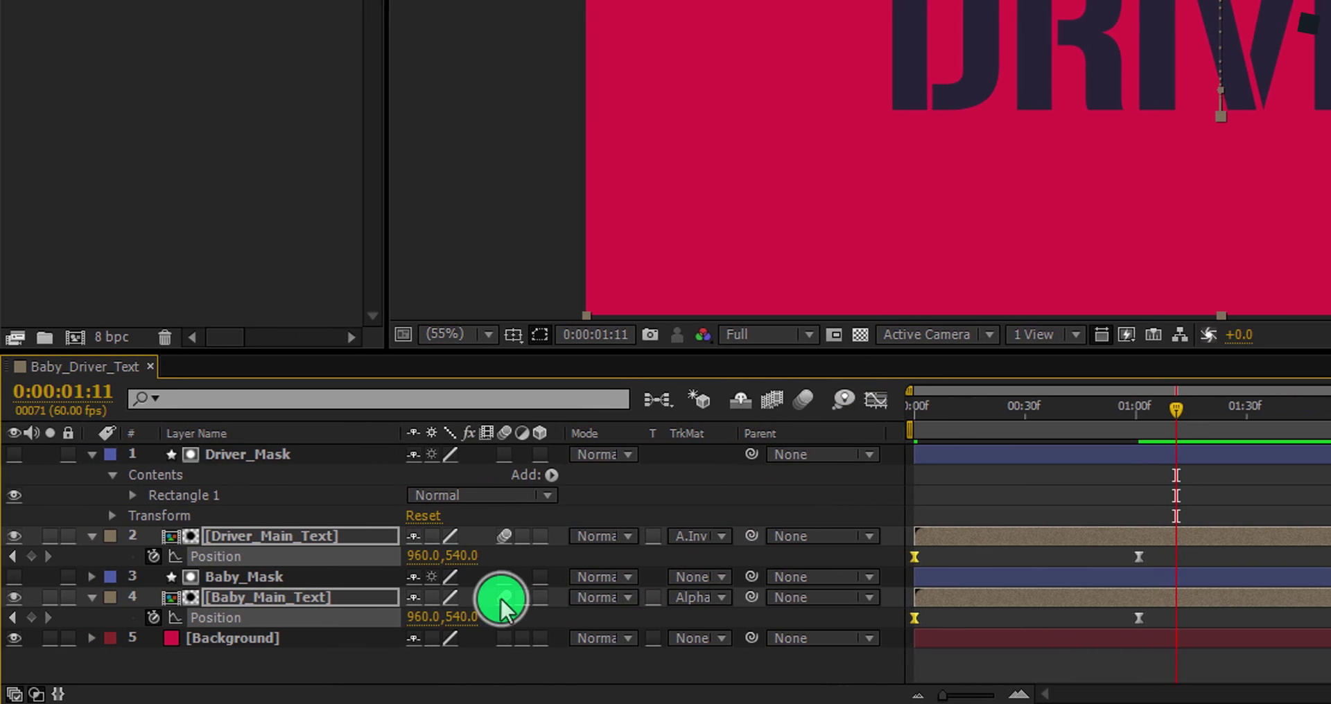
click(505, 598)
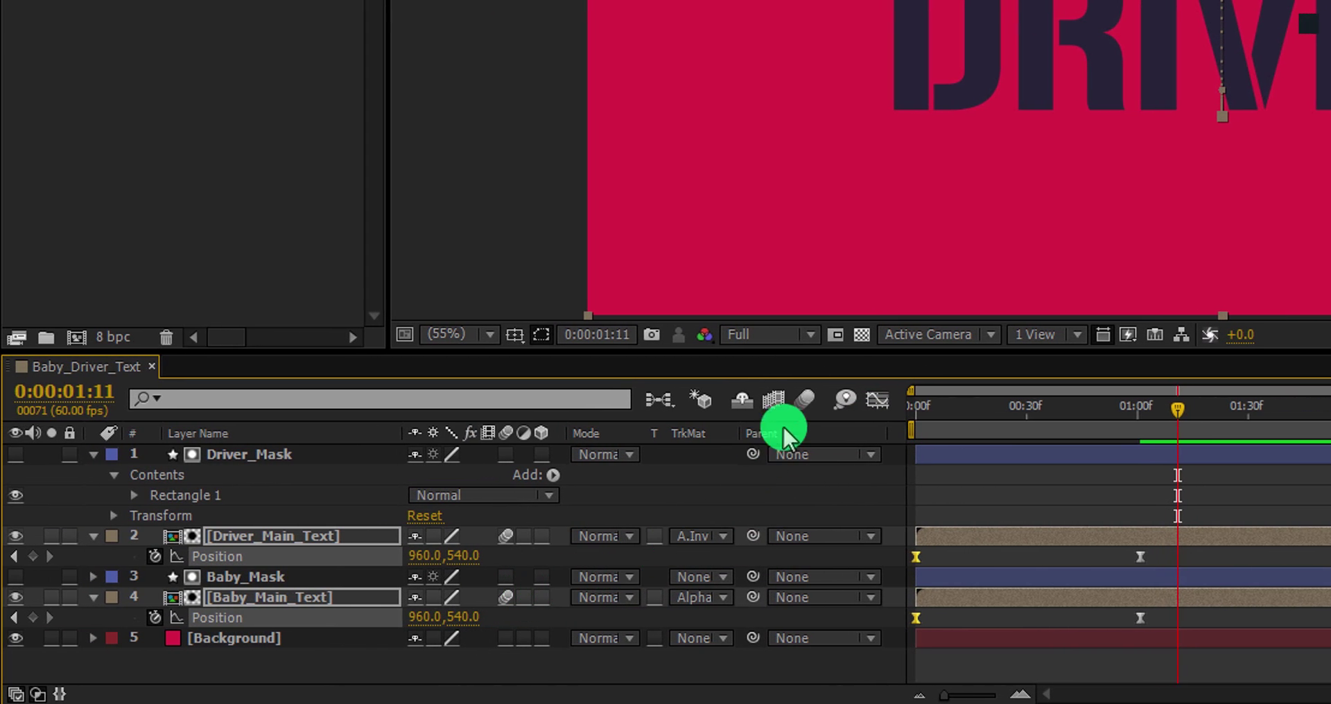
click(803, 400)
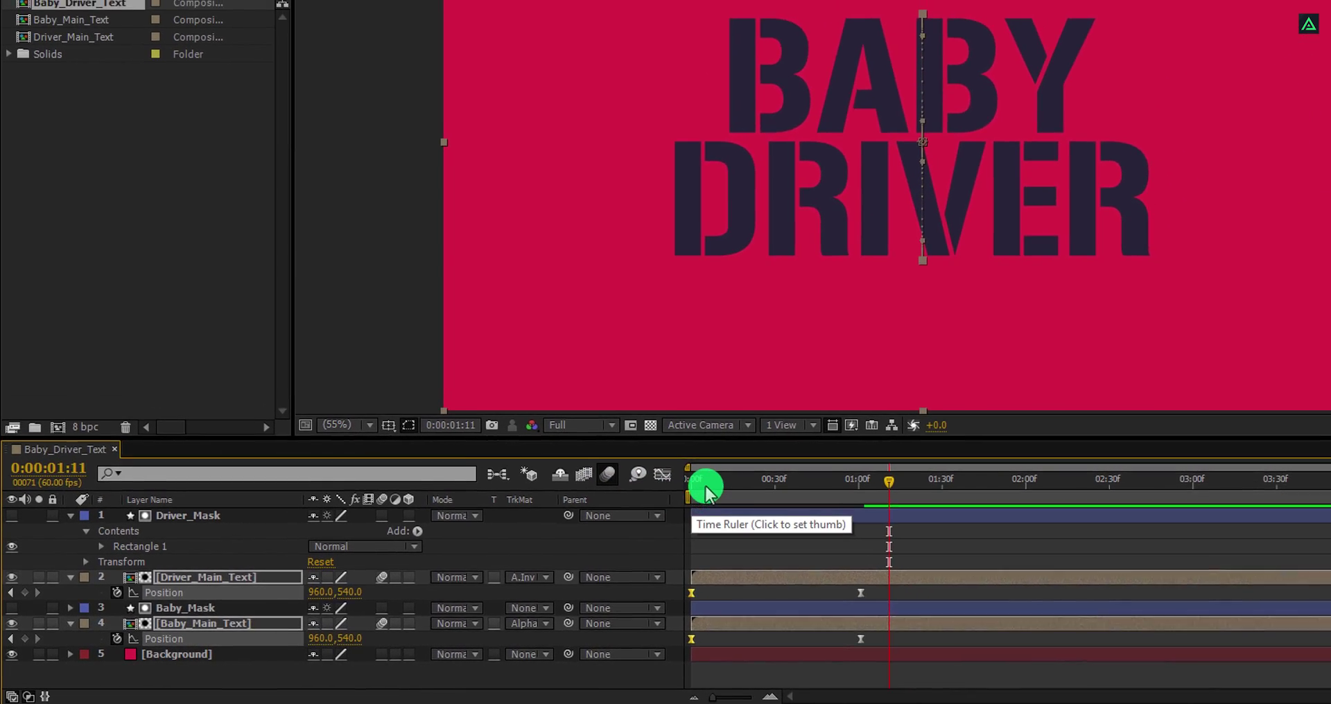
click(890, 414)
drag(662, 497, 801, 505)
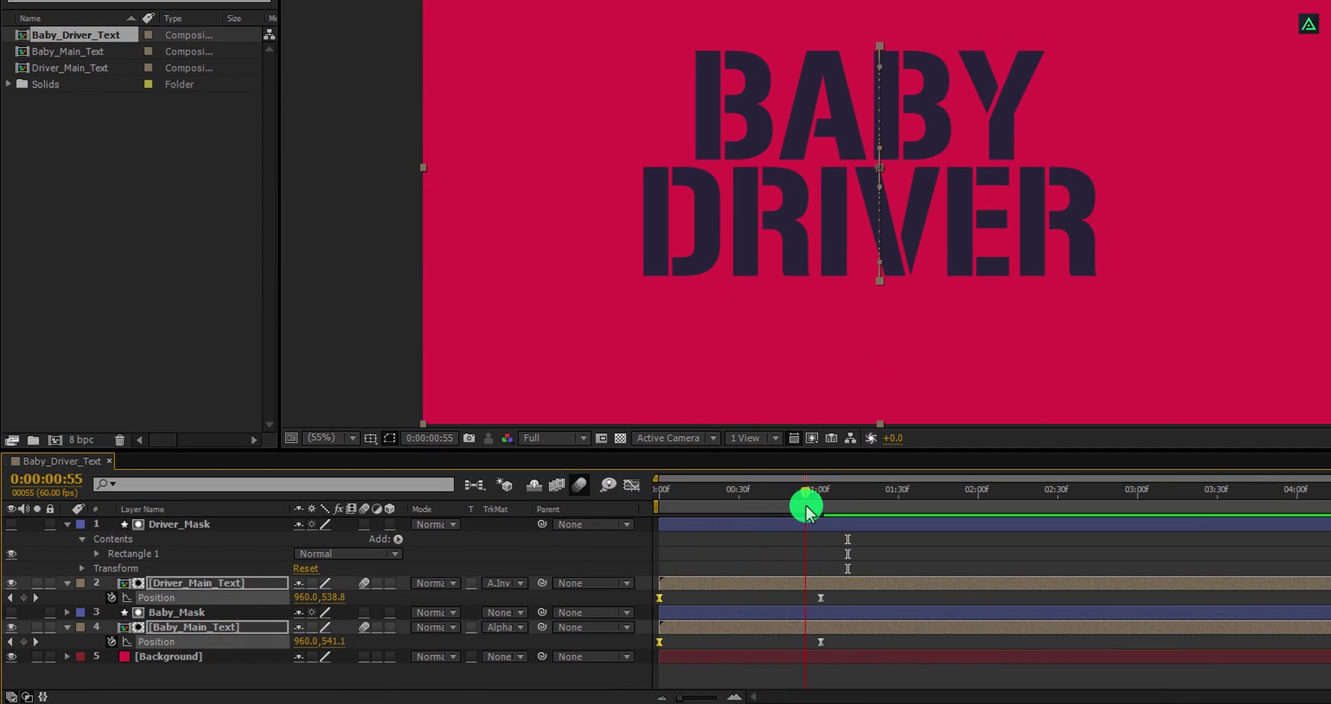
Collapse all layer properties and select Baby_Main_Text and Driver_Main_Text
click(378, 540)
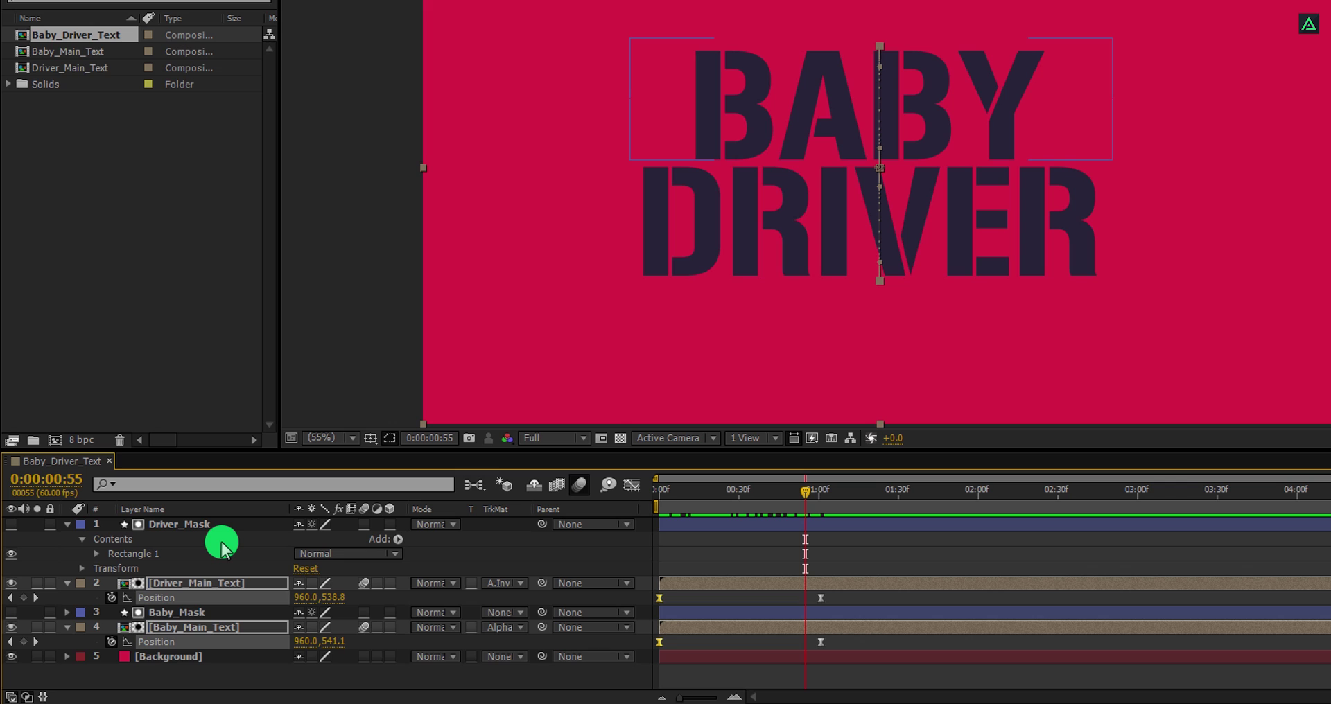
key(ctrl+a)
key(u)
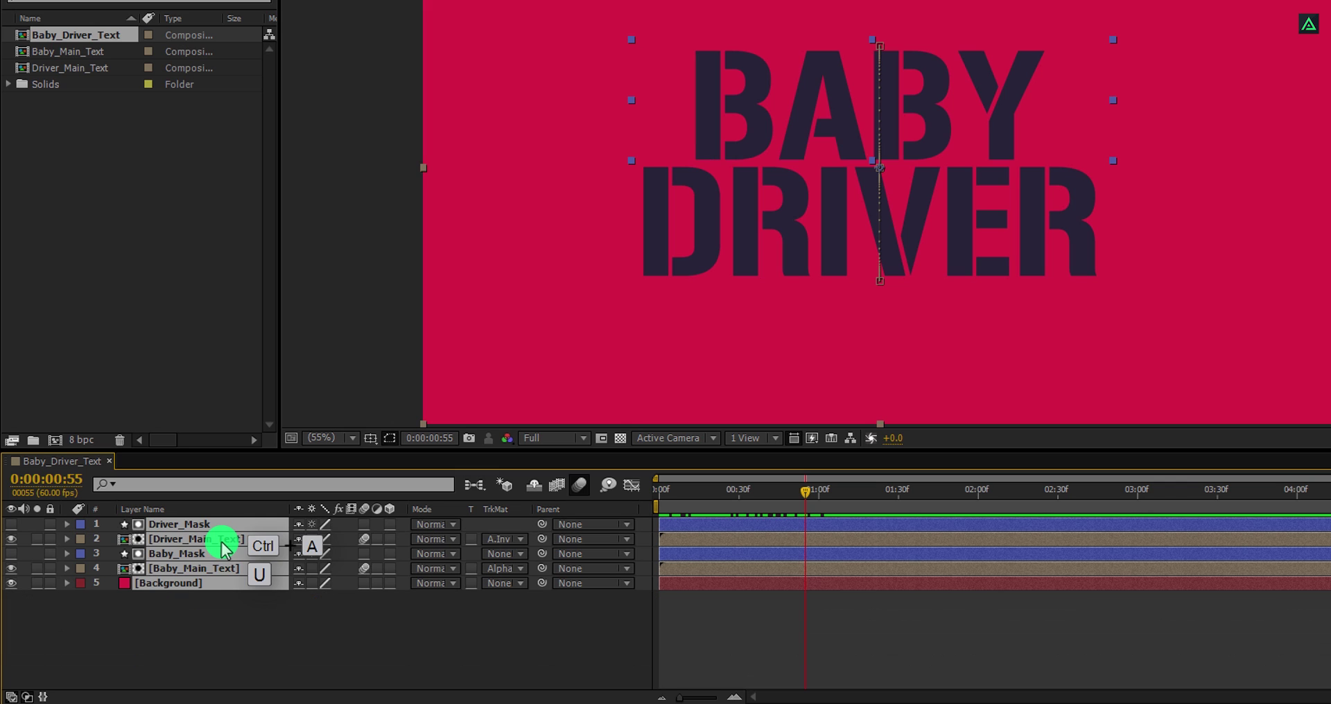
click(202, 627)
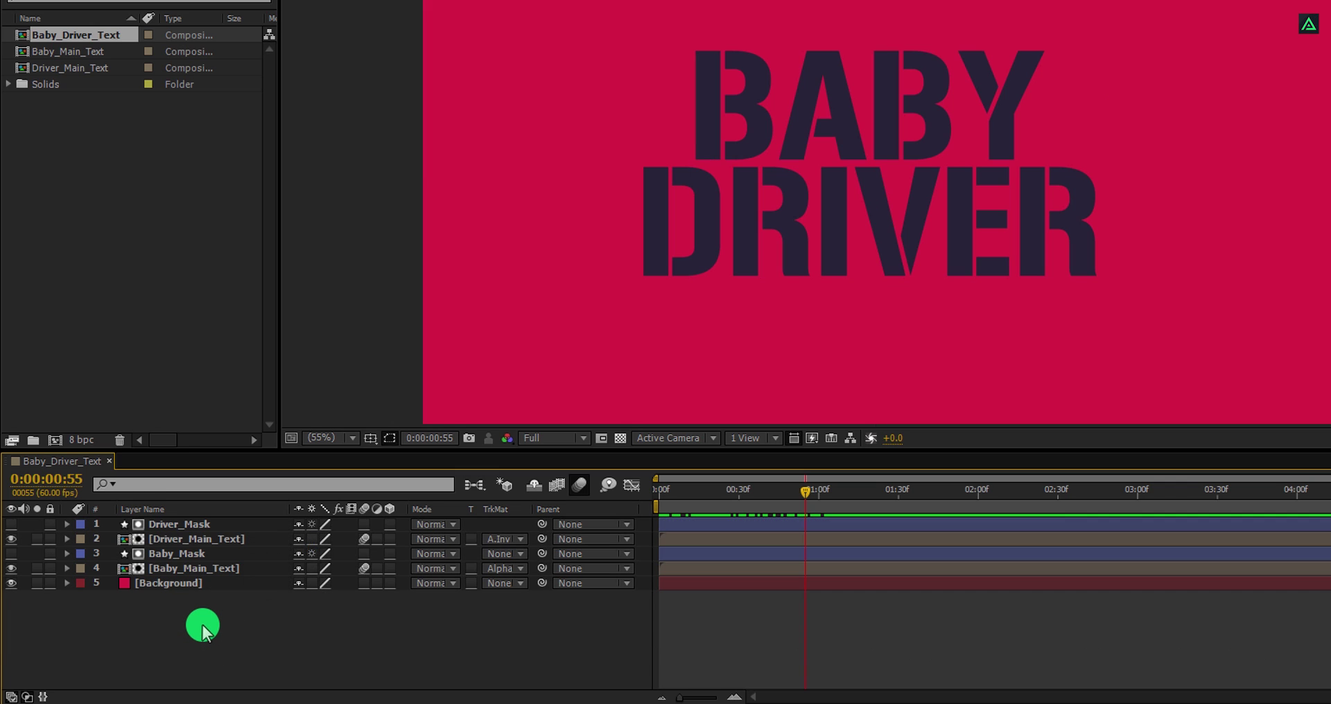
click(199, 570)
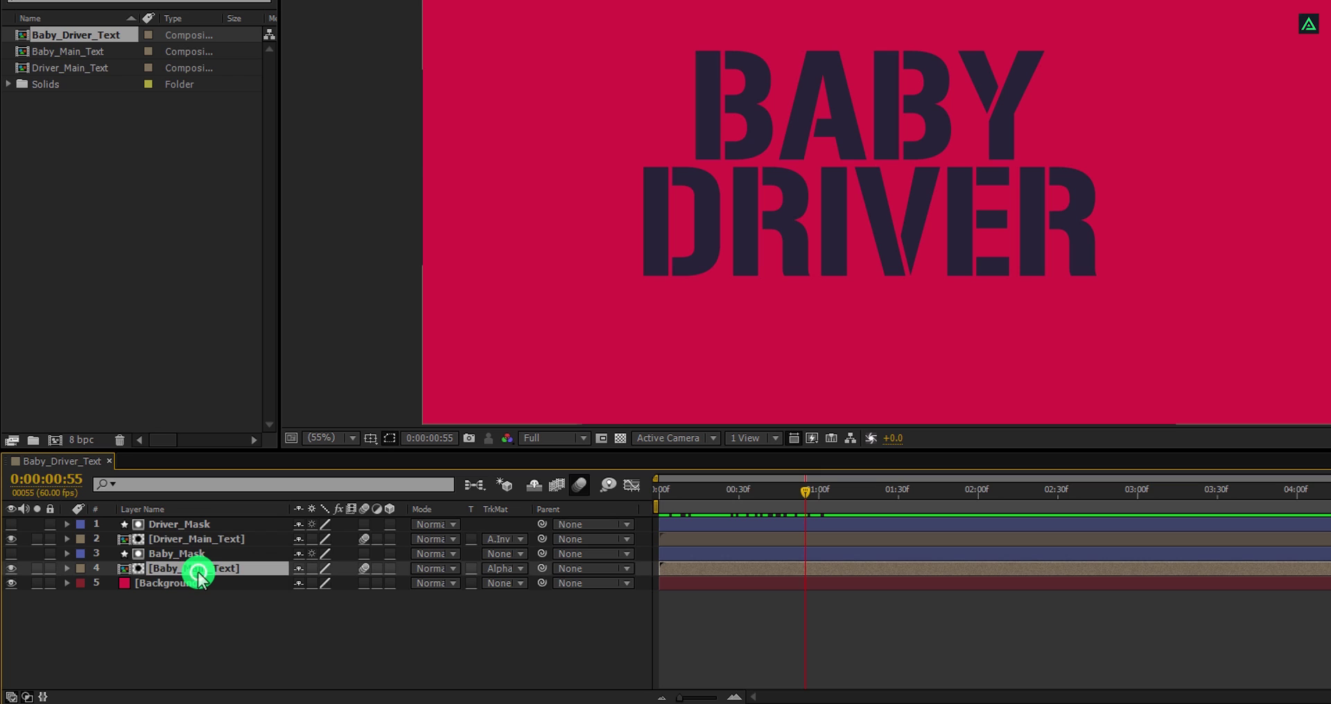
ctrl+click(195, 539)
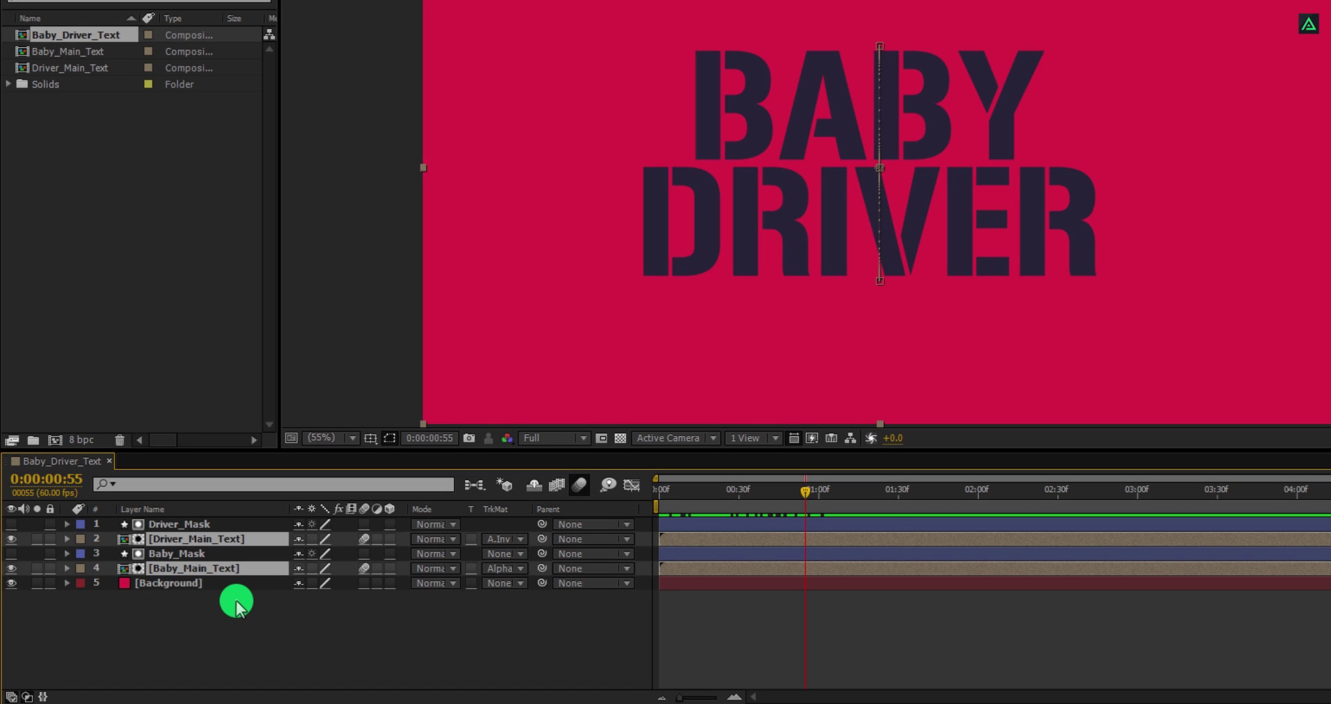
Draw a rectangle Mask 1 on Driver_Main_Text around the D's vertical stem
click(236, 600)
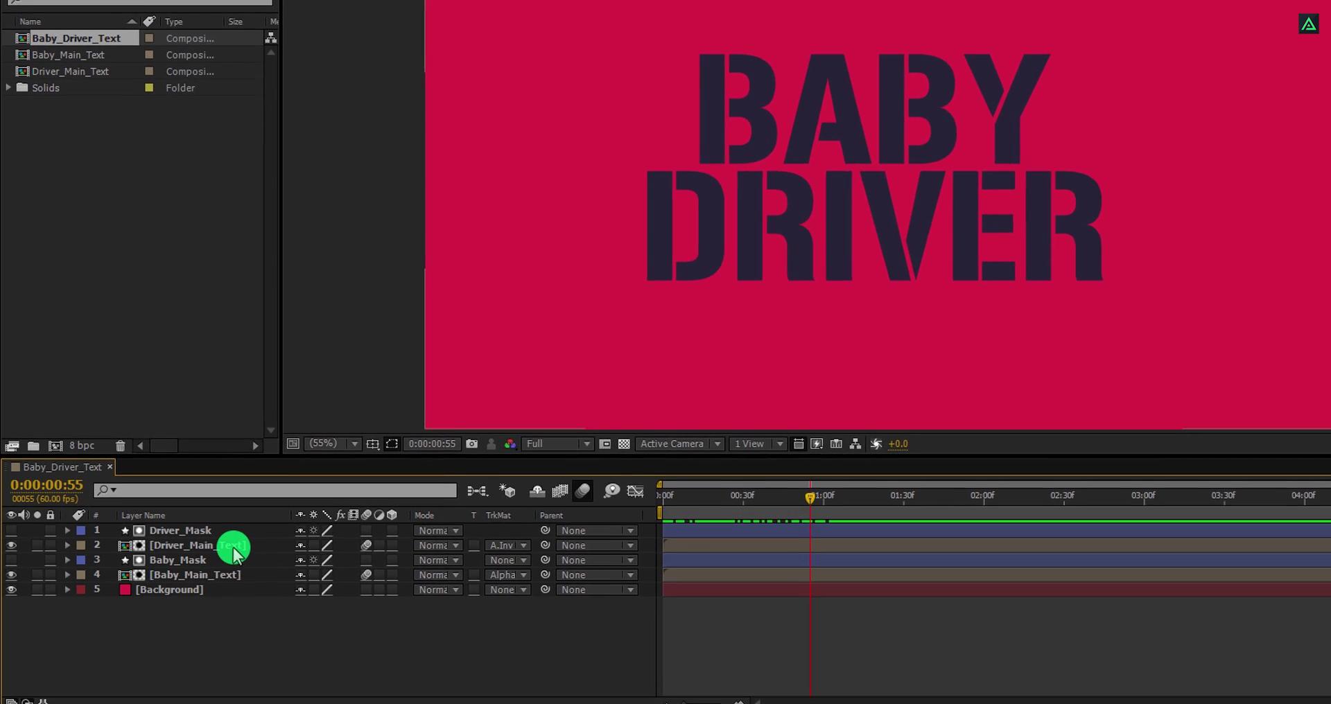
click(235, 542)
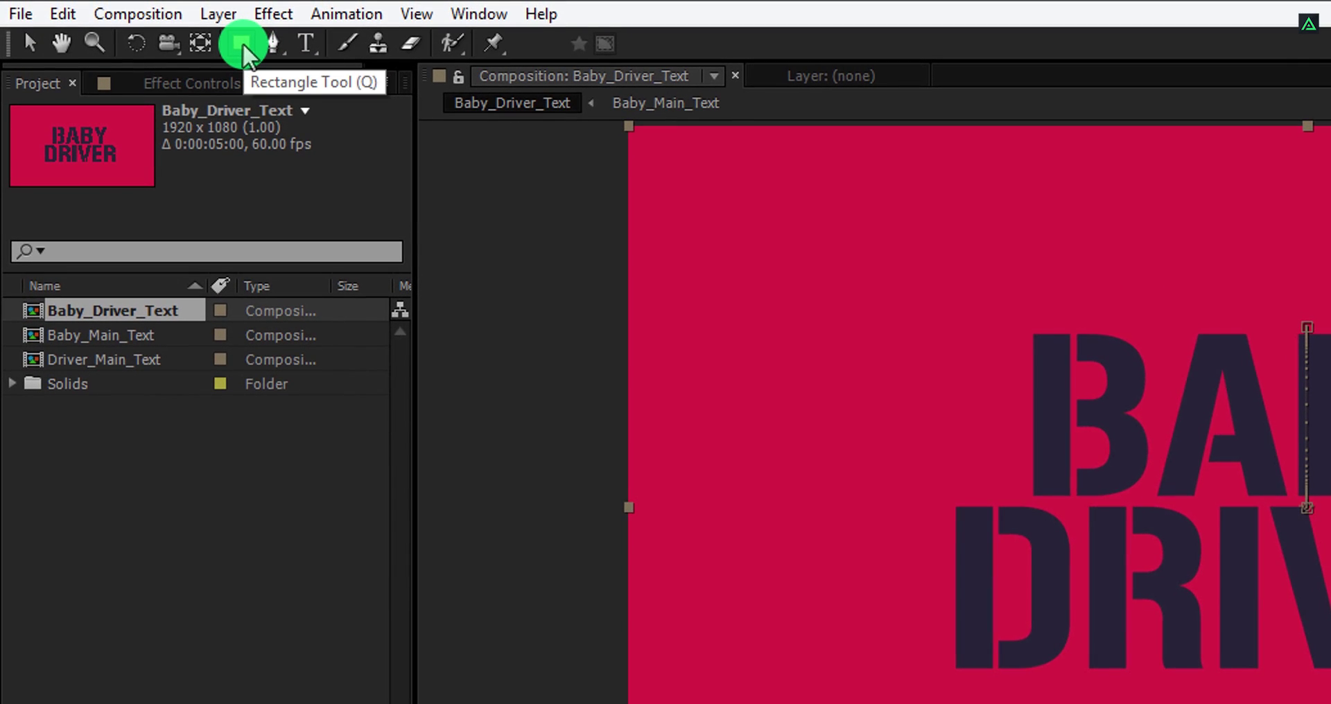
click(243, 46)
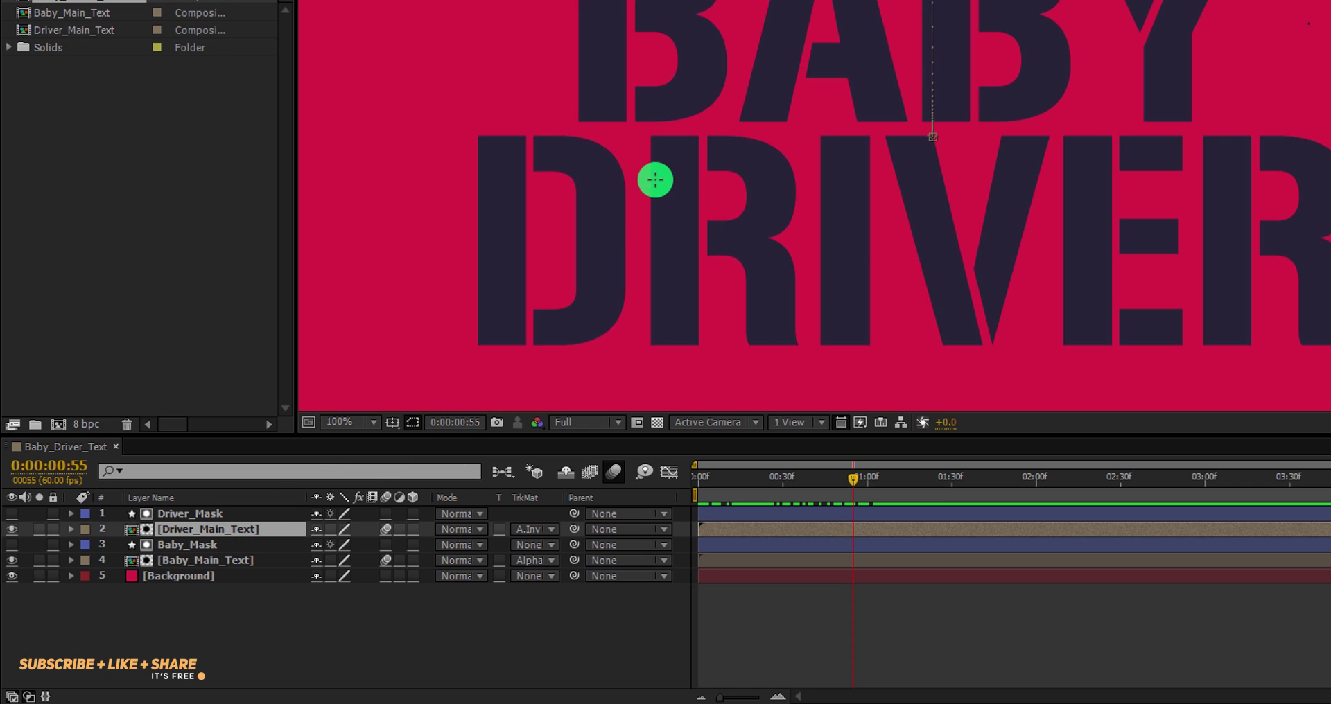
scroll(650, 201, up, 2)
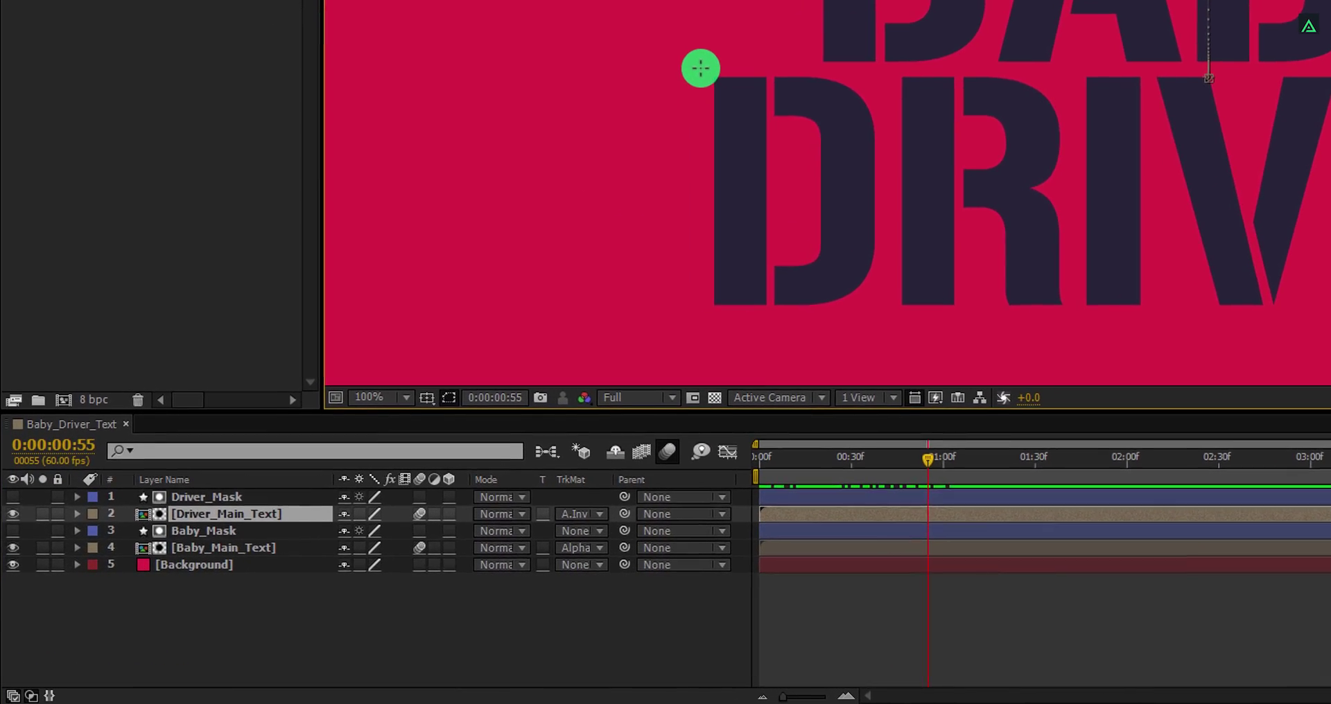
drag(673, 91, 797, 318)
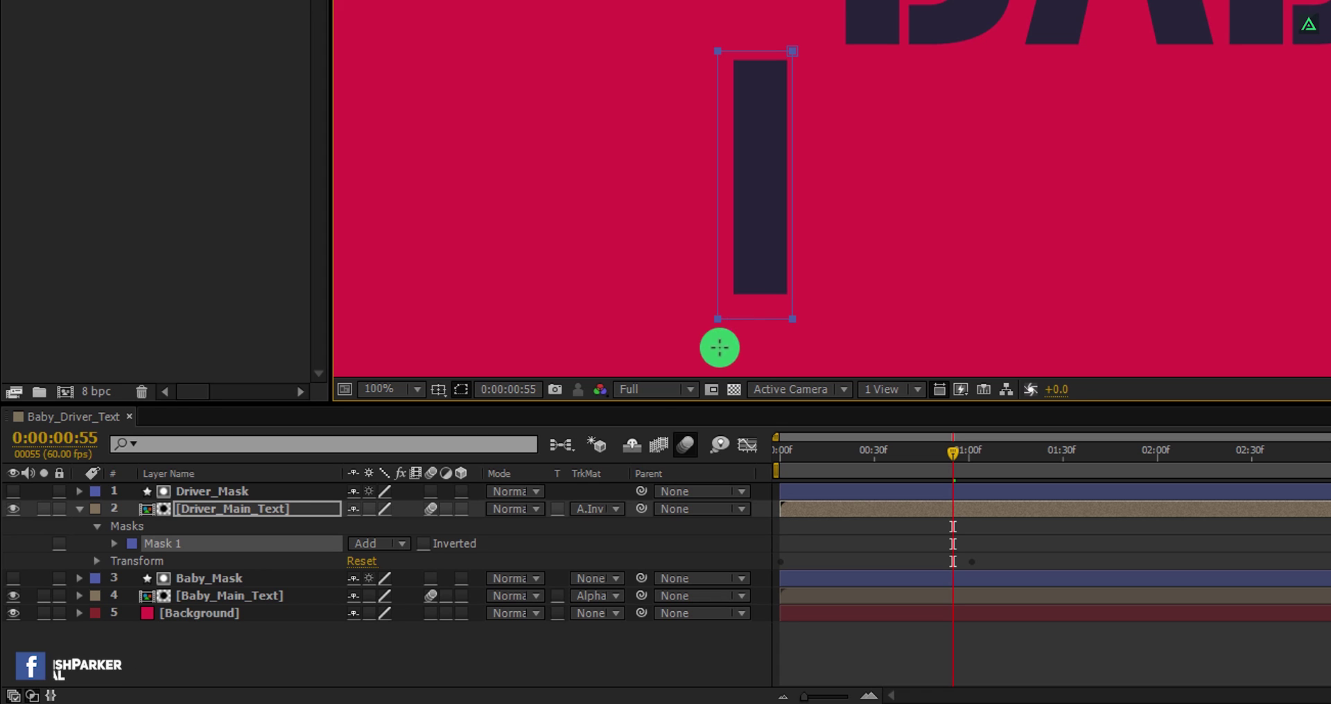
Draw Masks 2 and 3 over DRIVER's second stroke and the I's stem, turning Masks 1–3 off
click(394, 544)
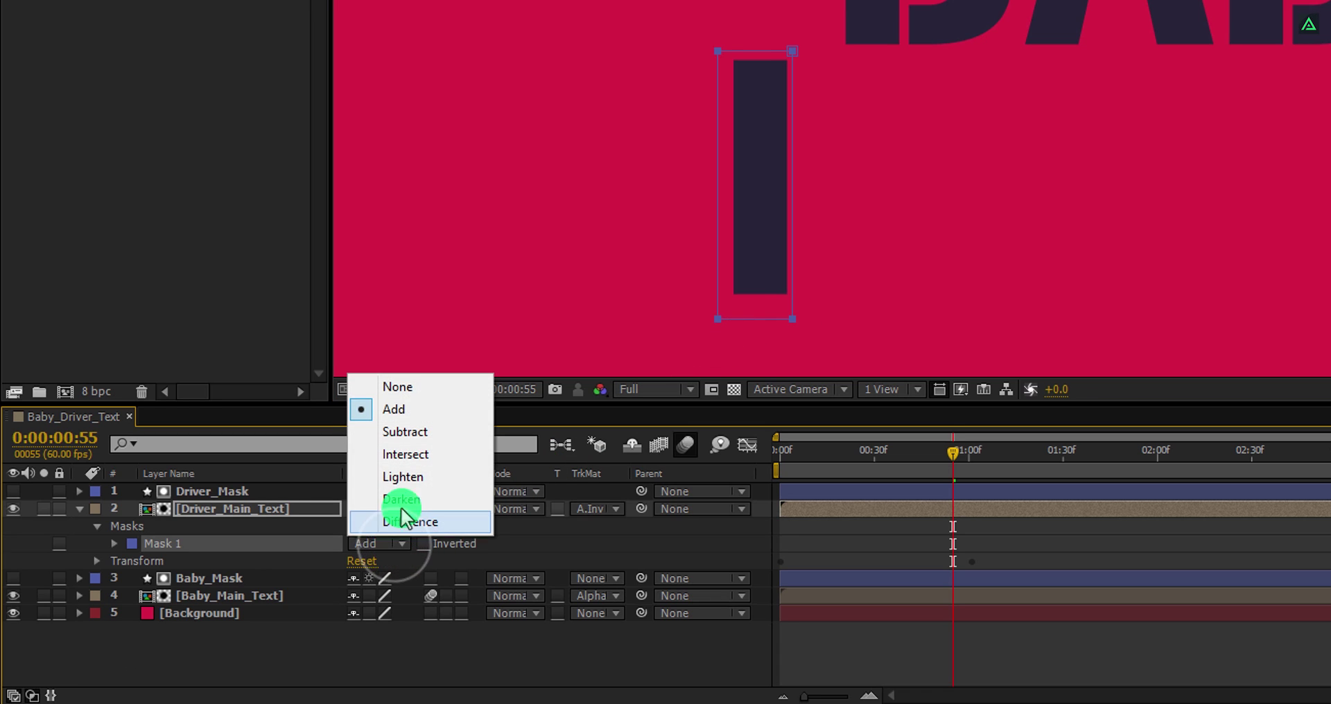
click(415, 386)
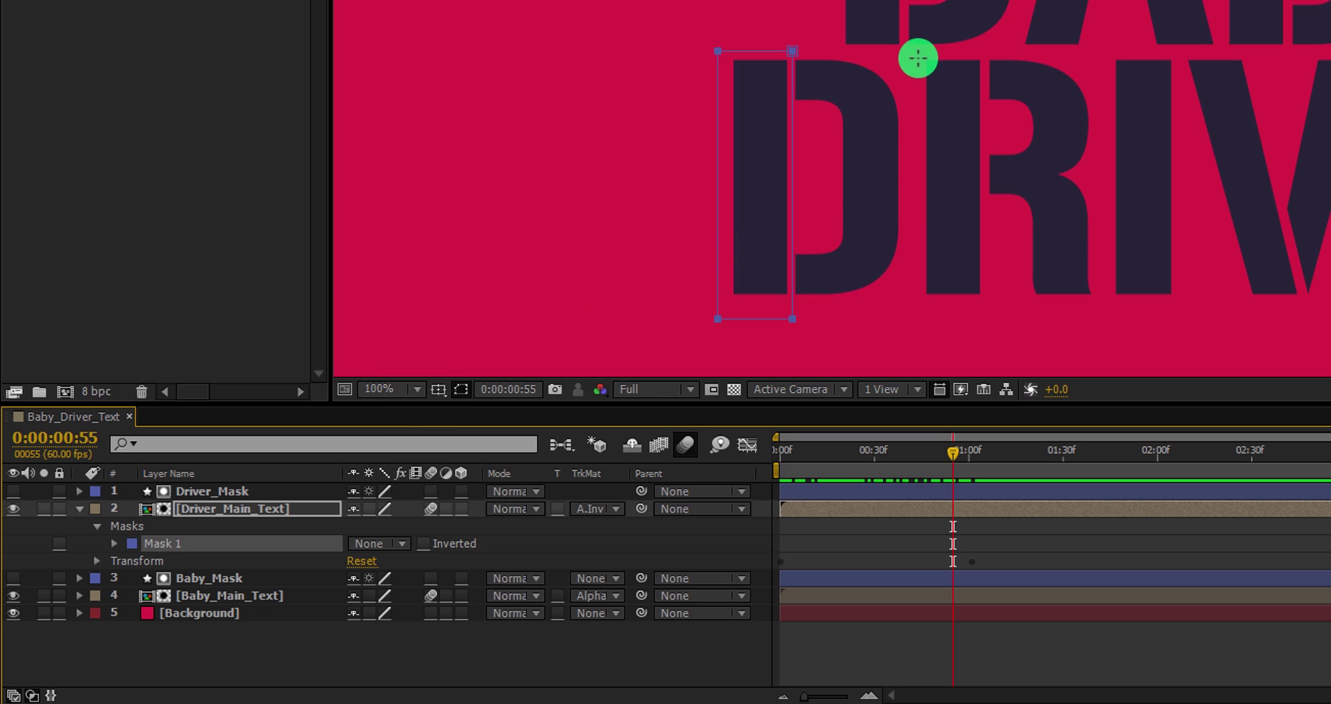
mouse_move(914, 55)
mouse_down()
mouse_move(956, 303)
mouse_move(979, 324)
mouse_up()
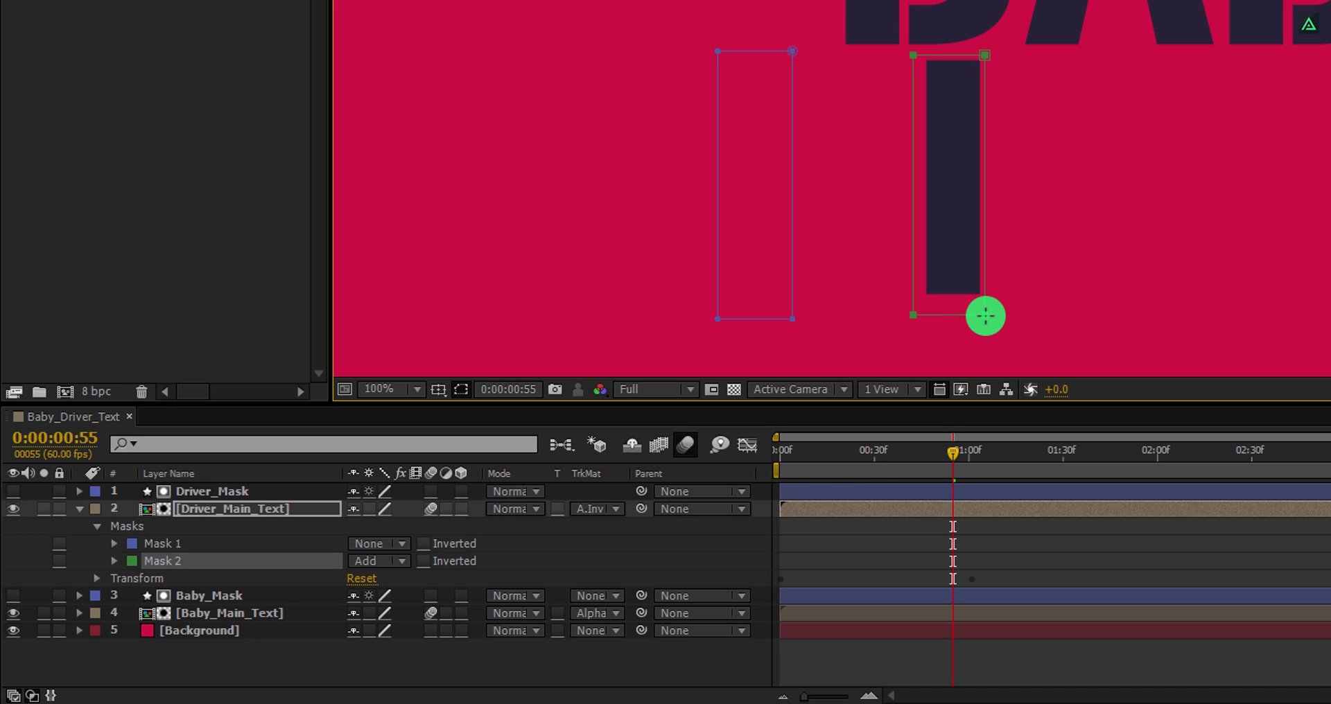
click(380, 560)
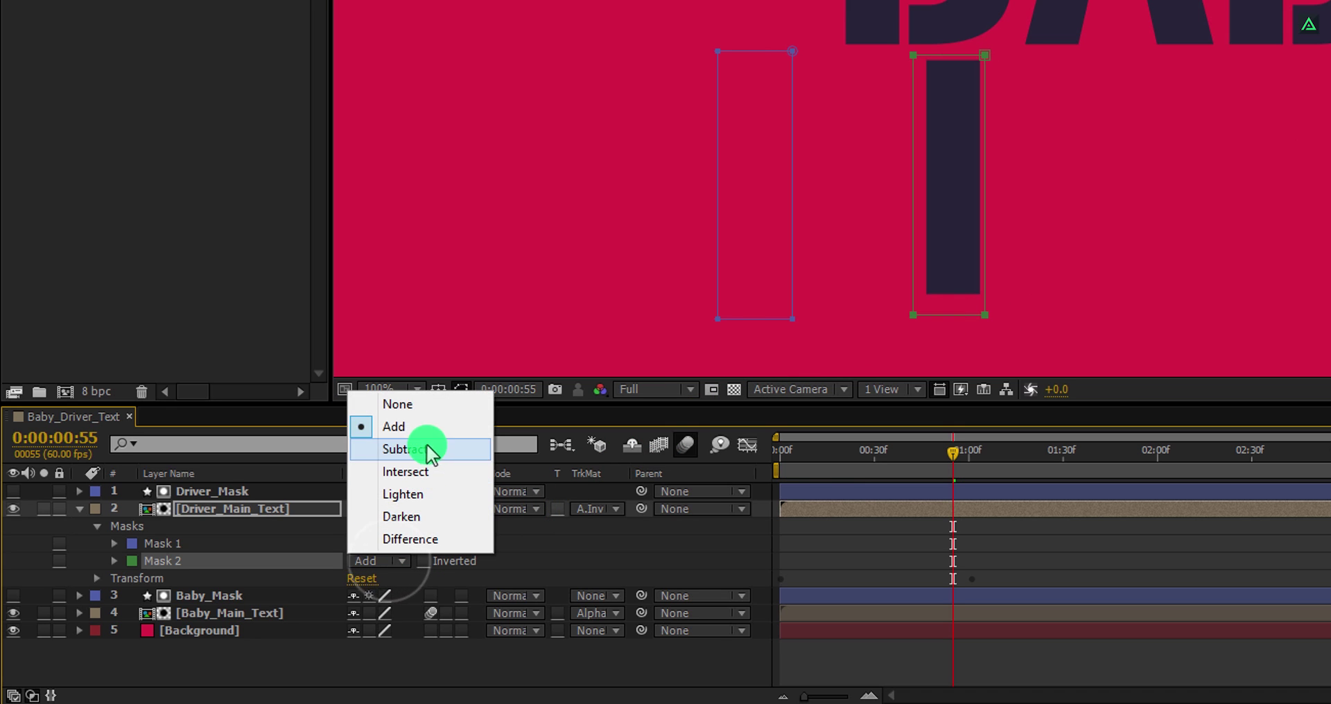
click(424, 407)
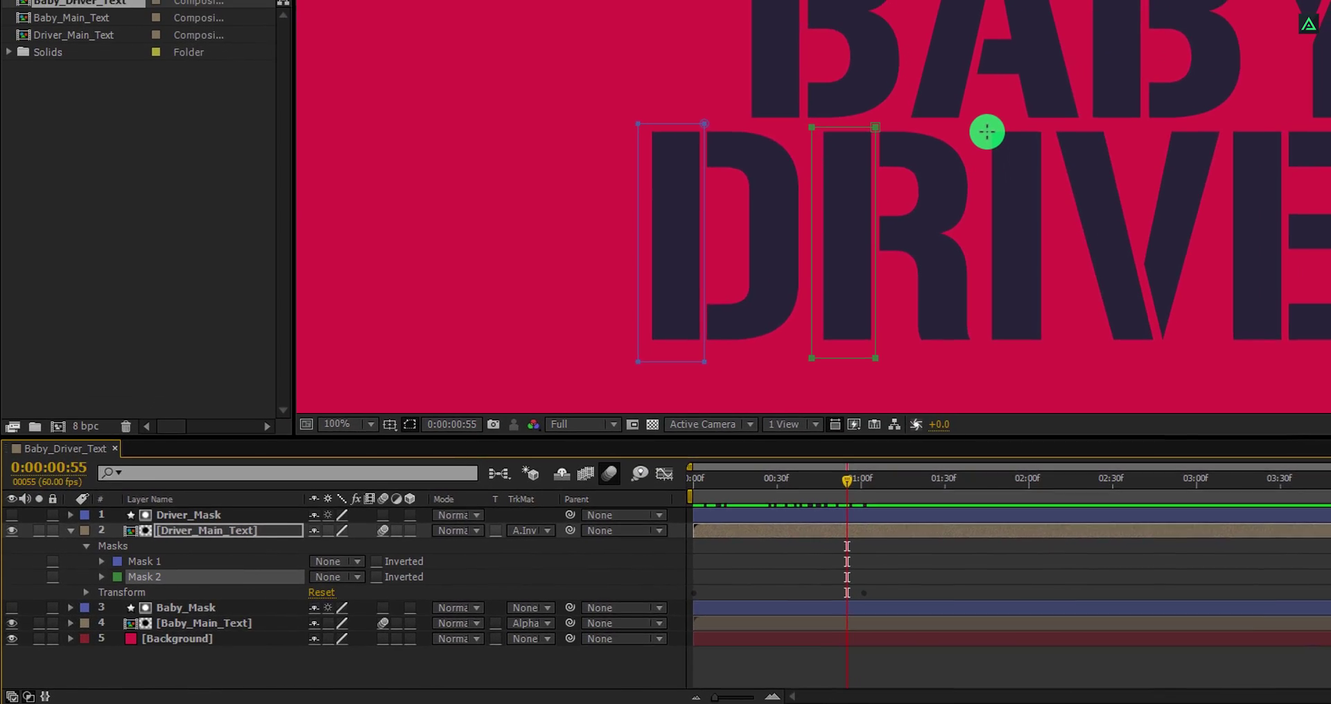
drag(987, 132, 1045, 350)
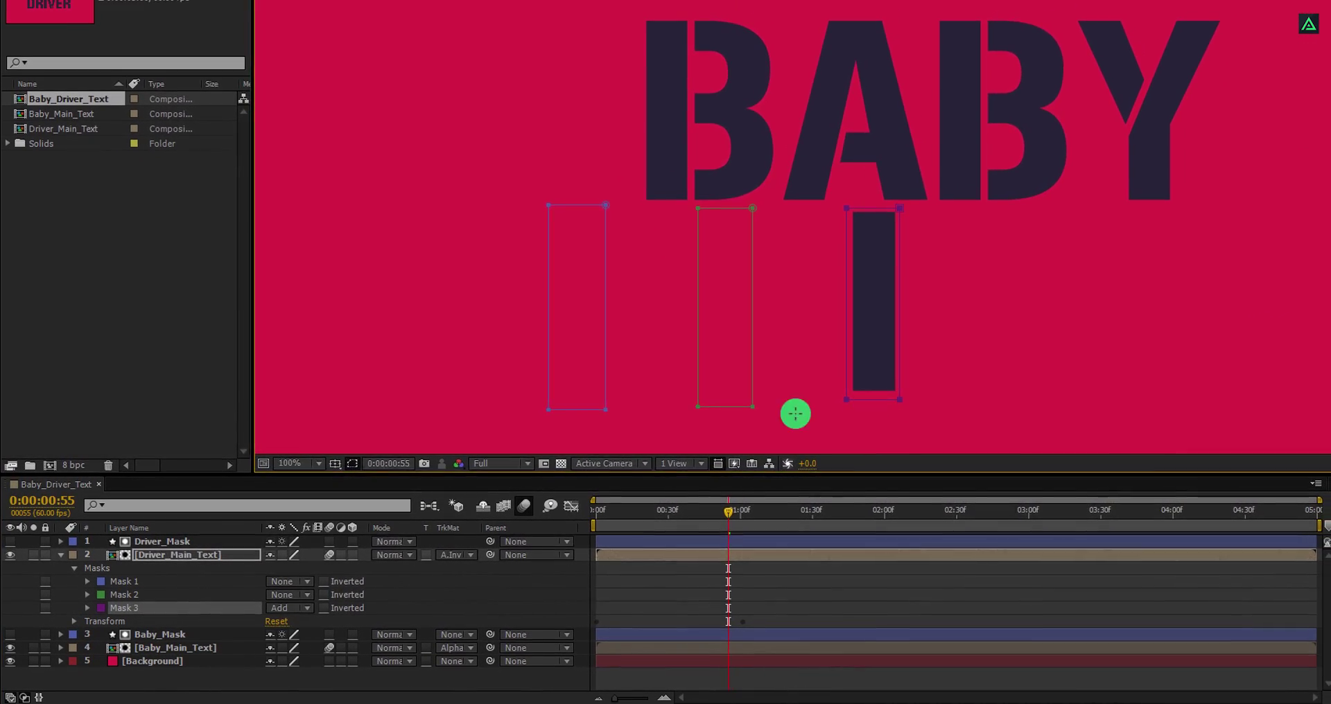
click(352, 592)
click(305, 490)
Draw Masks 4 and 5 over the E's and R's straight stems, turning both off
drag(1050, 208, 1101, 398)
click(305, 622)
click(313, 504)
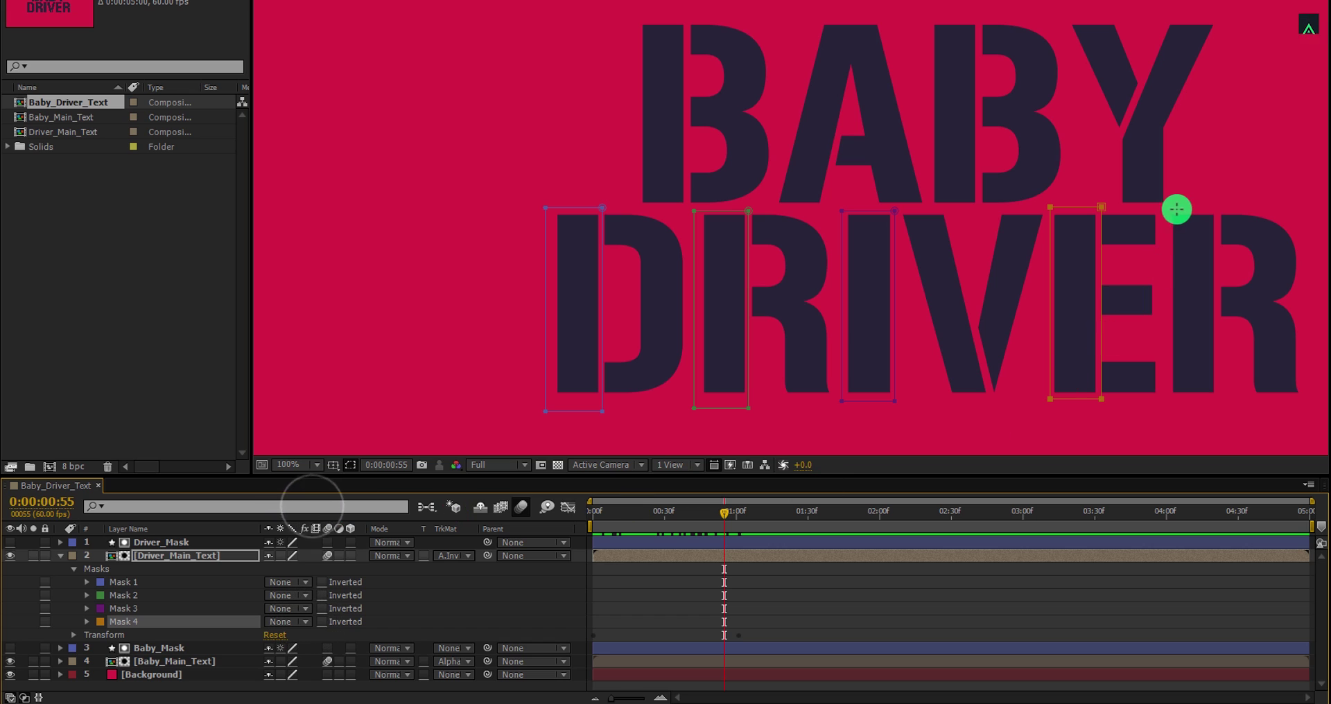
mouse_move(1166, 207)
mouse_down()
mouse_move(1165, 267)
mouse_move(1214, 407)
mouse_up()
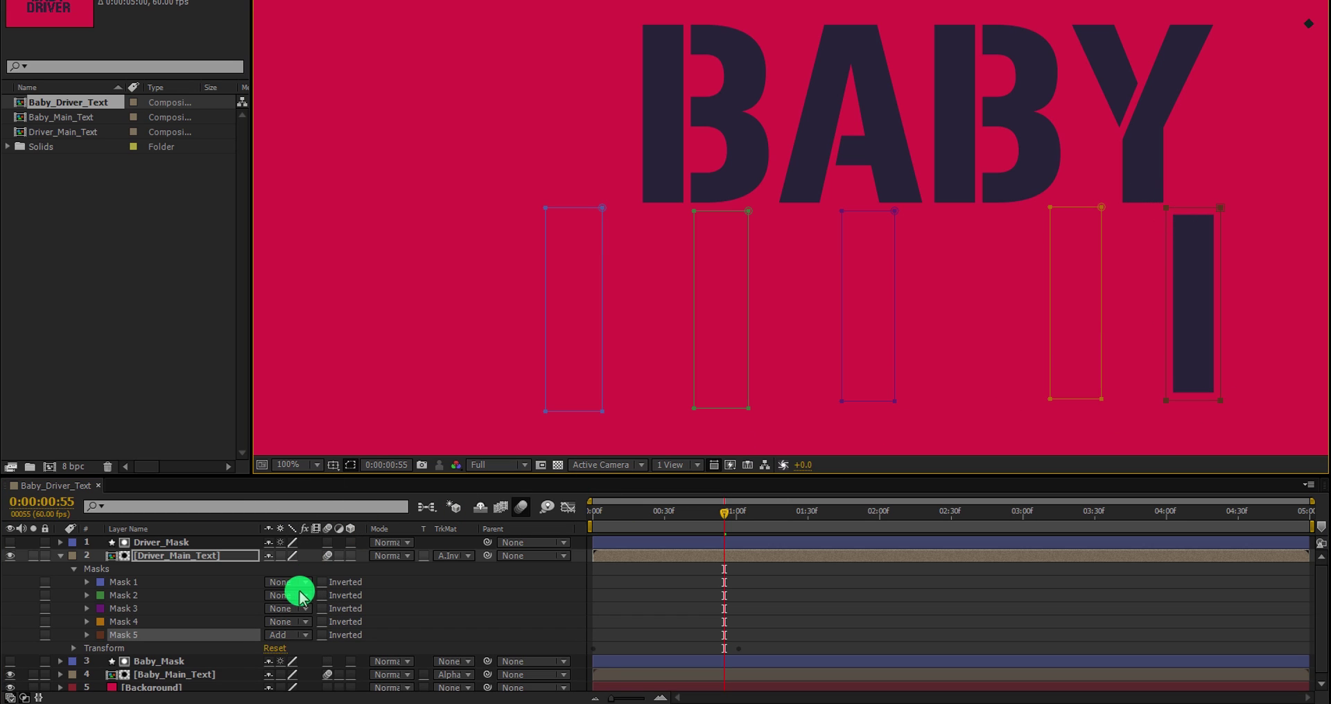
click(288, 635)
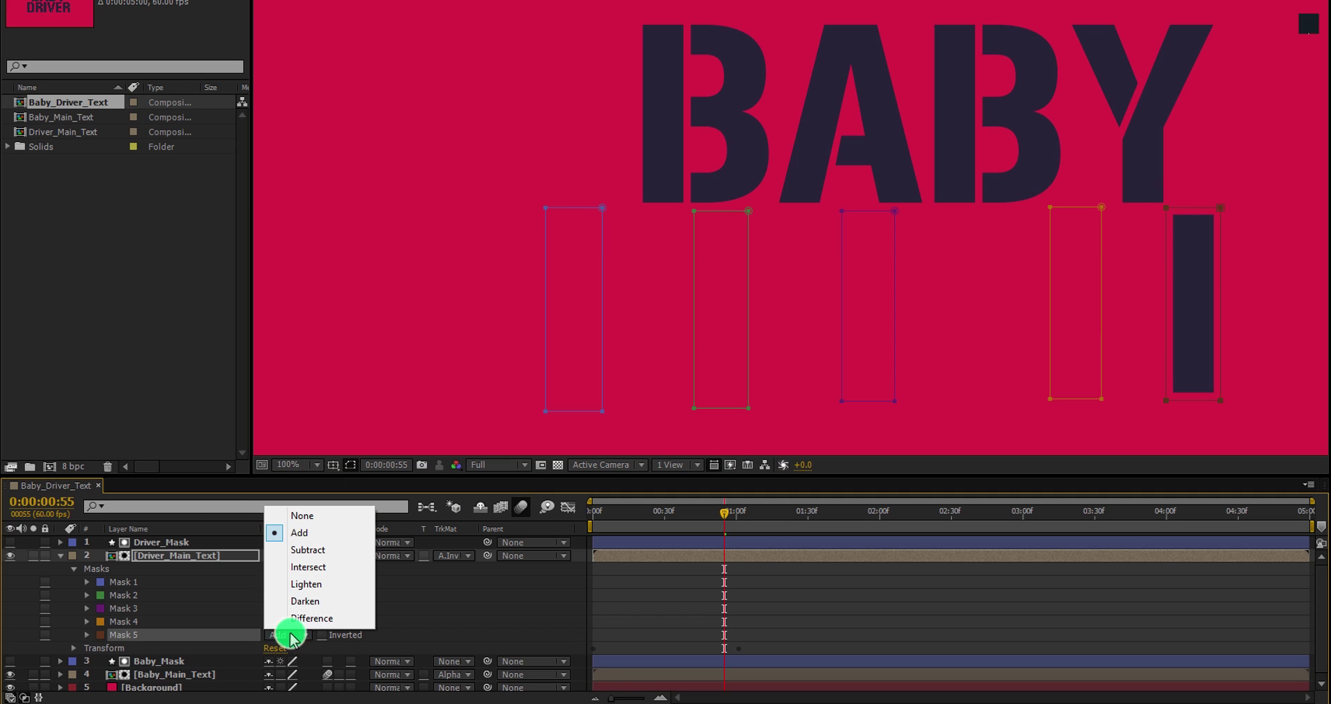
click(324, 524)
Select all five masks on Driver_Main_Text and set their mode to Subtract
click(179, 554)
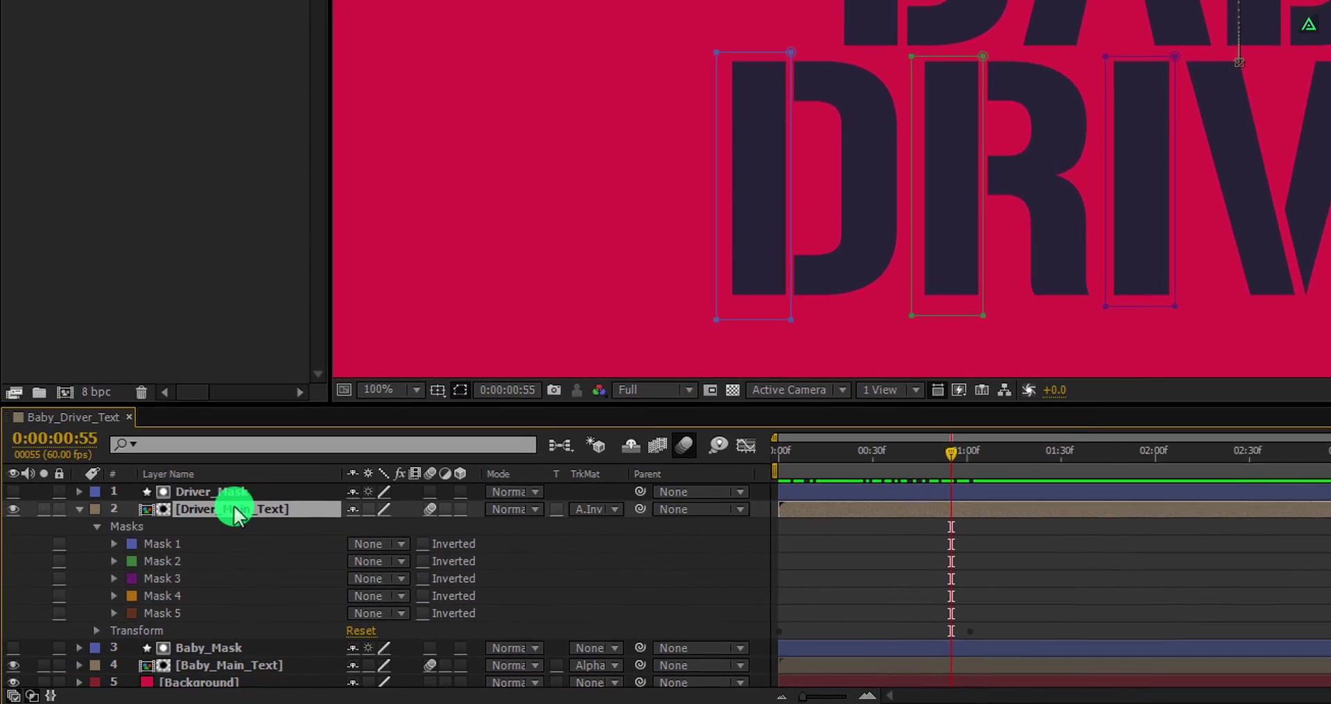
click(141, 566)
shift+click(159, 609)
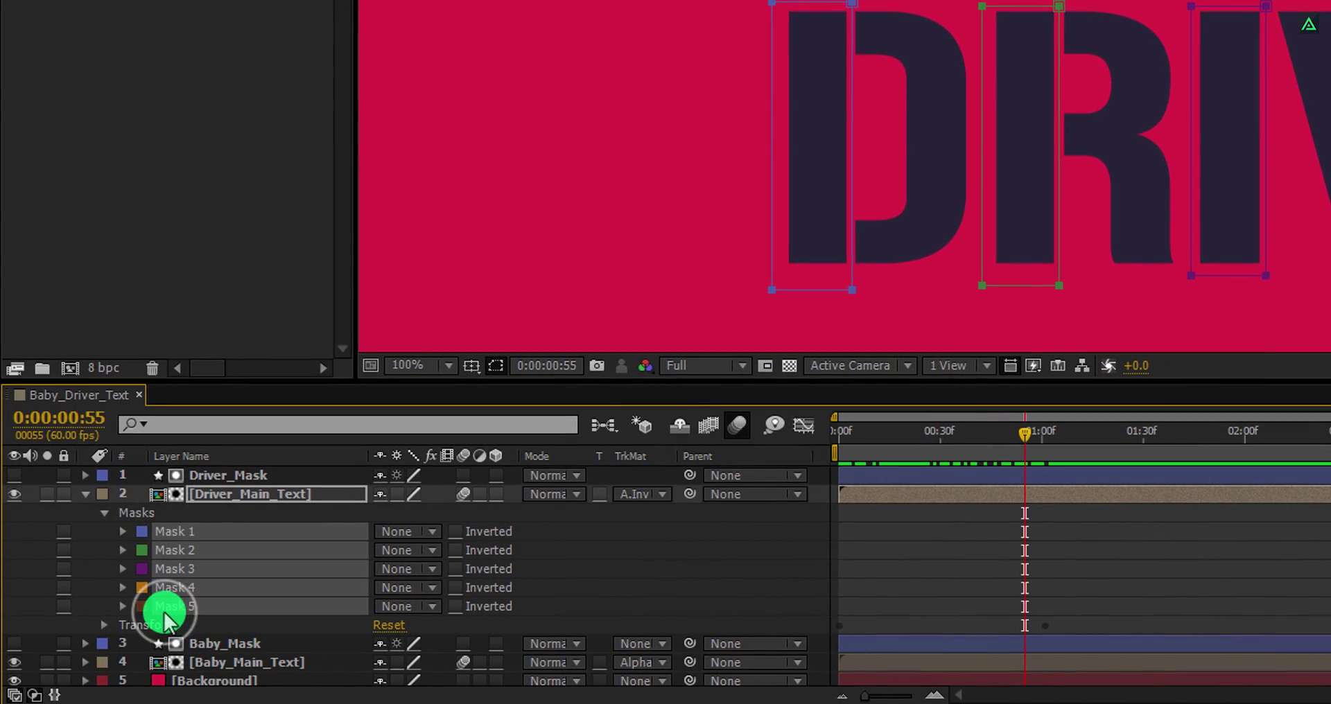
click(396, 538)
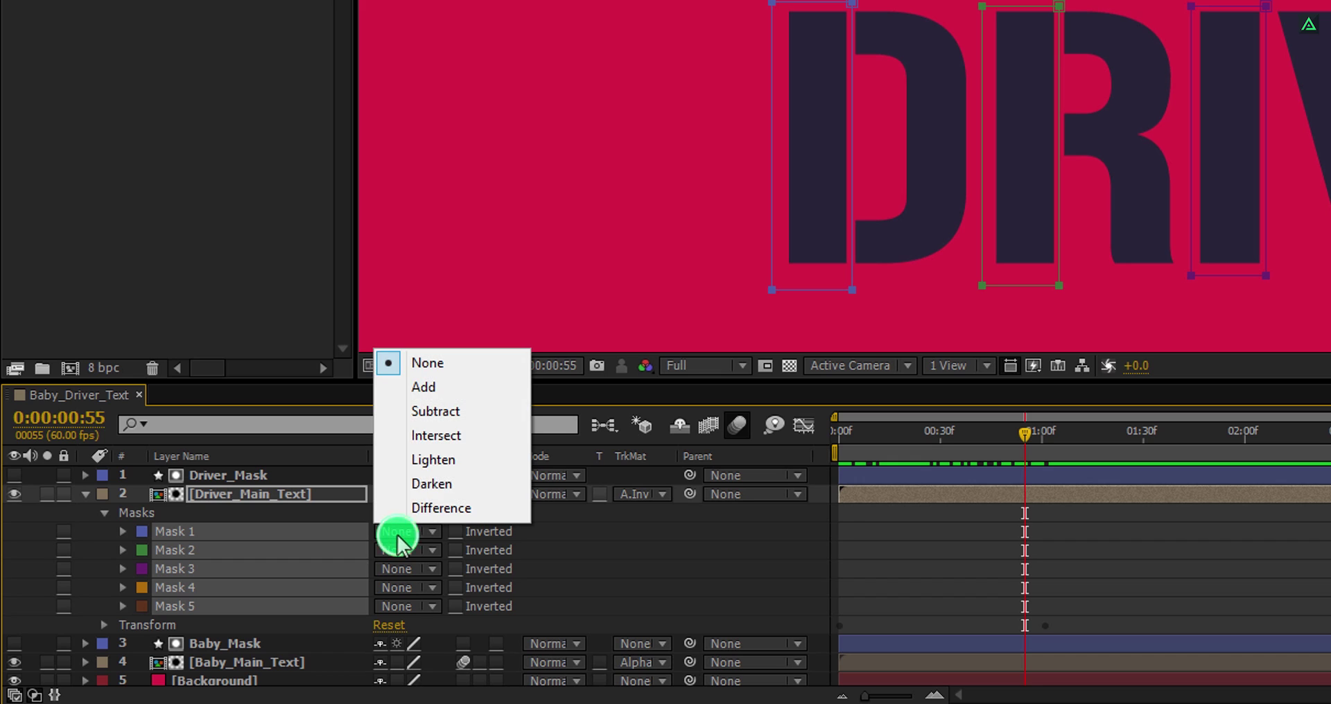
click(459, 412)
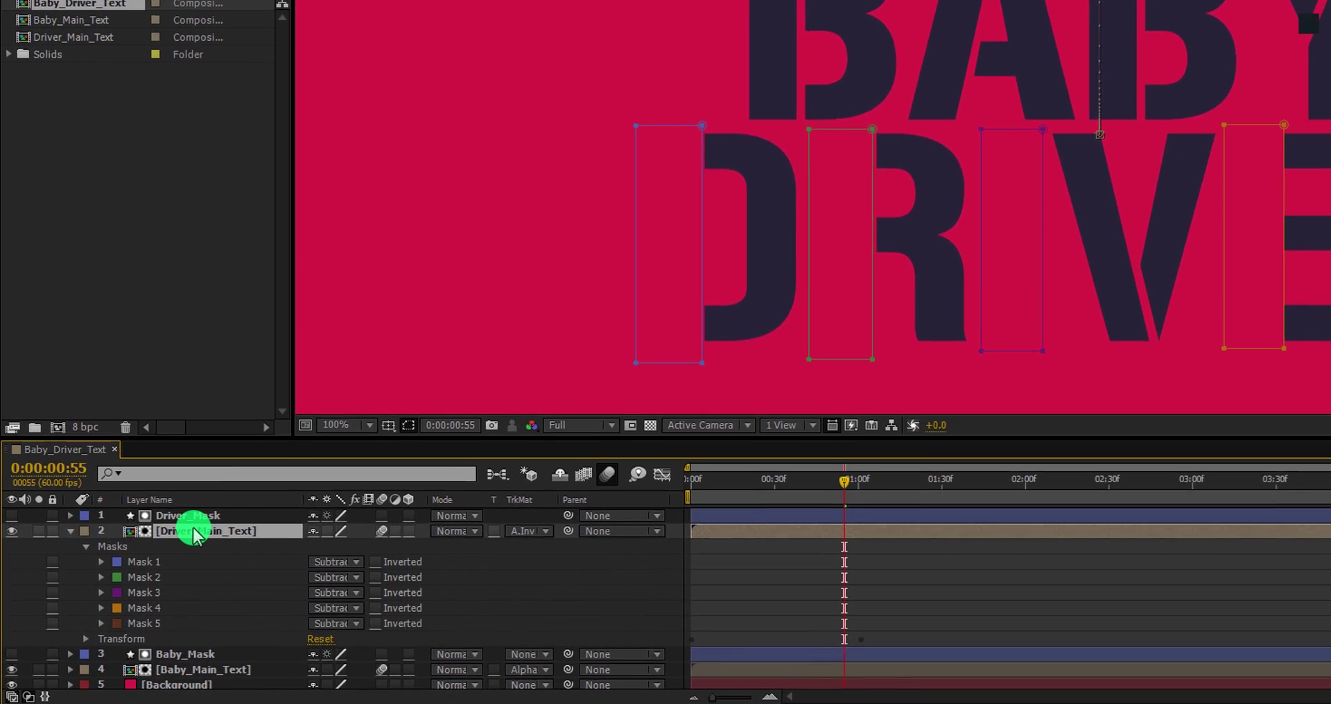
Duplicate Driver_Main_Text and set all five masks on the copy to Add
key(ctrl+d)
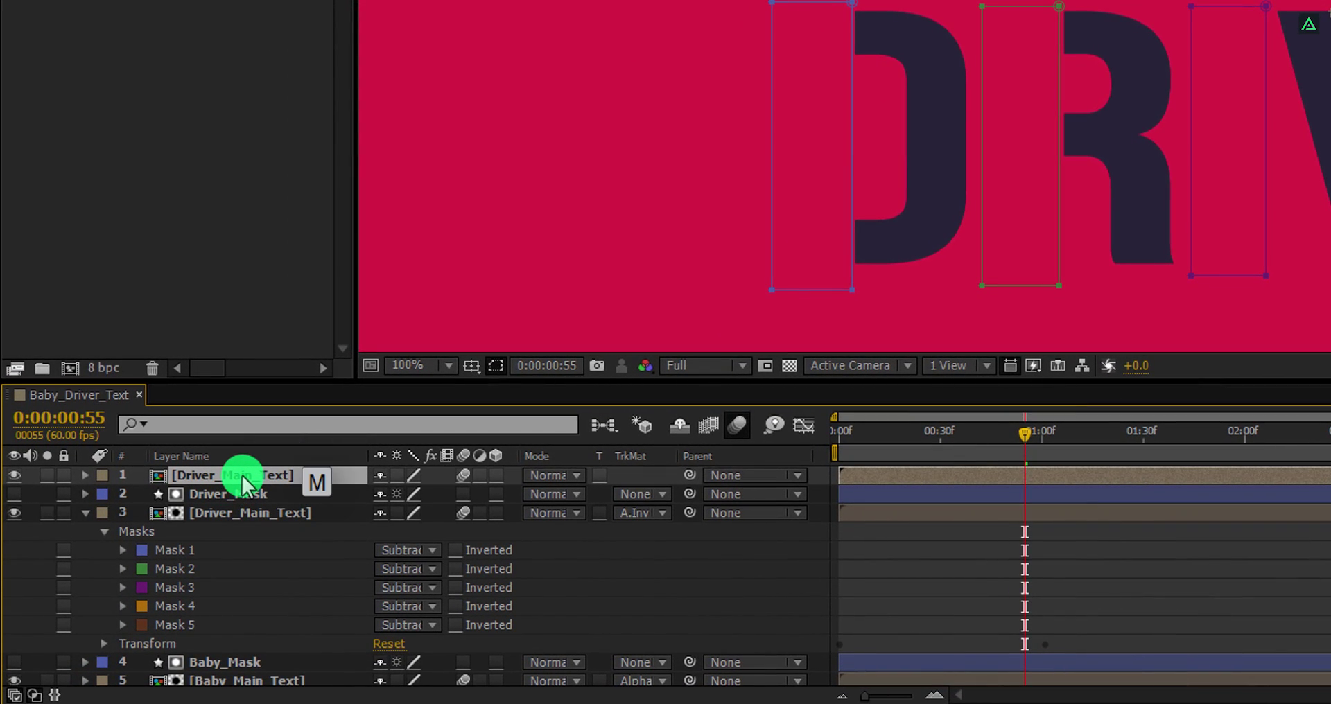
key(m)
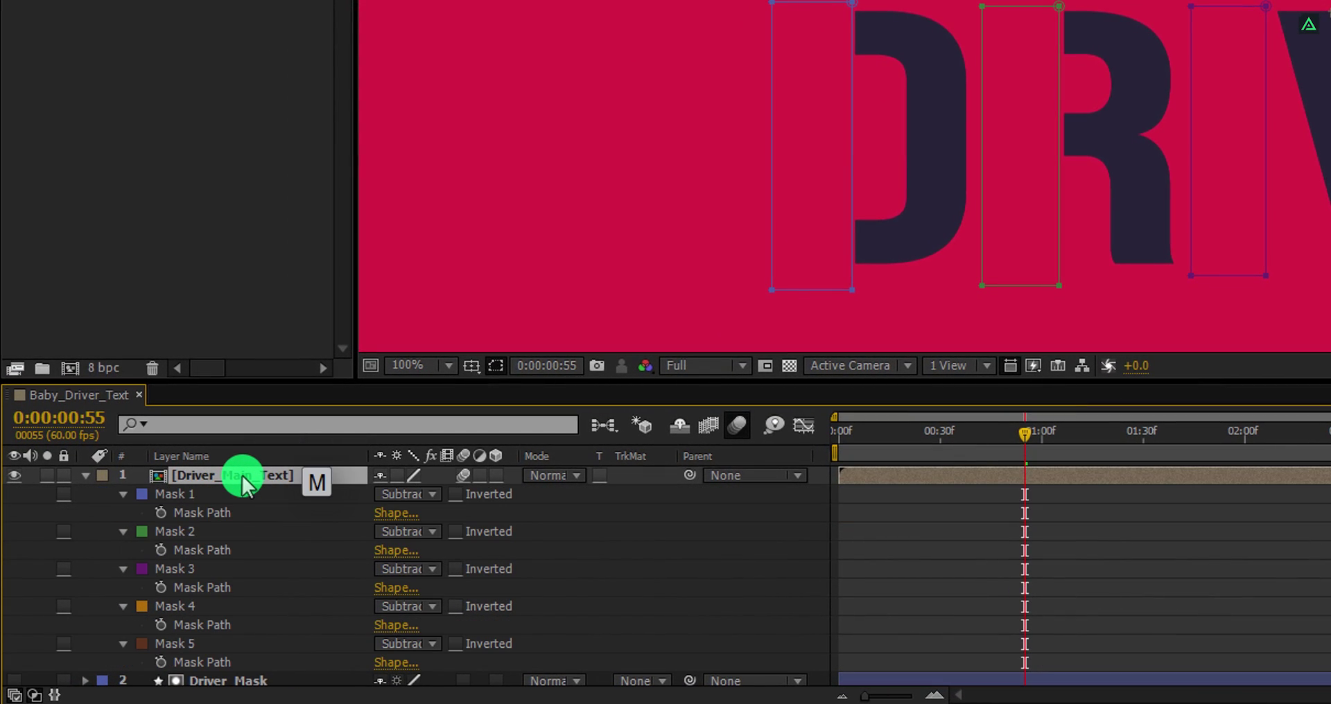
click(188, 495)
shift+click(177, 648)
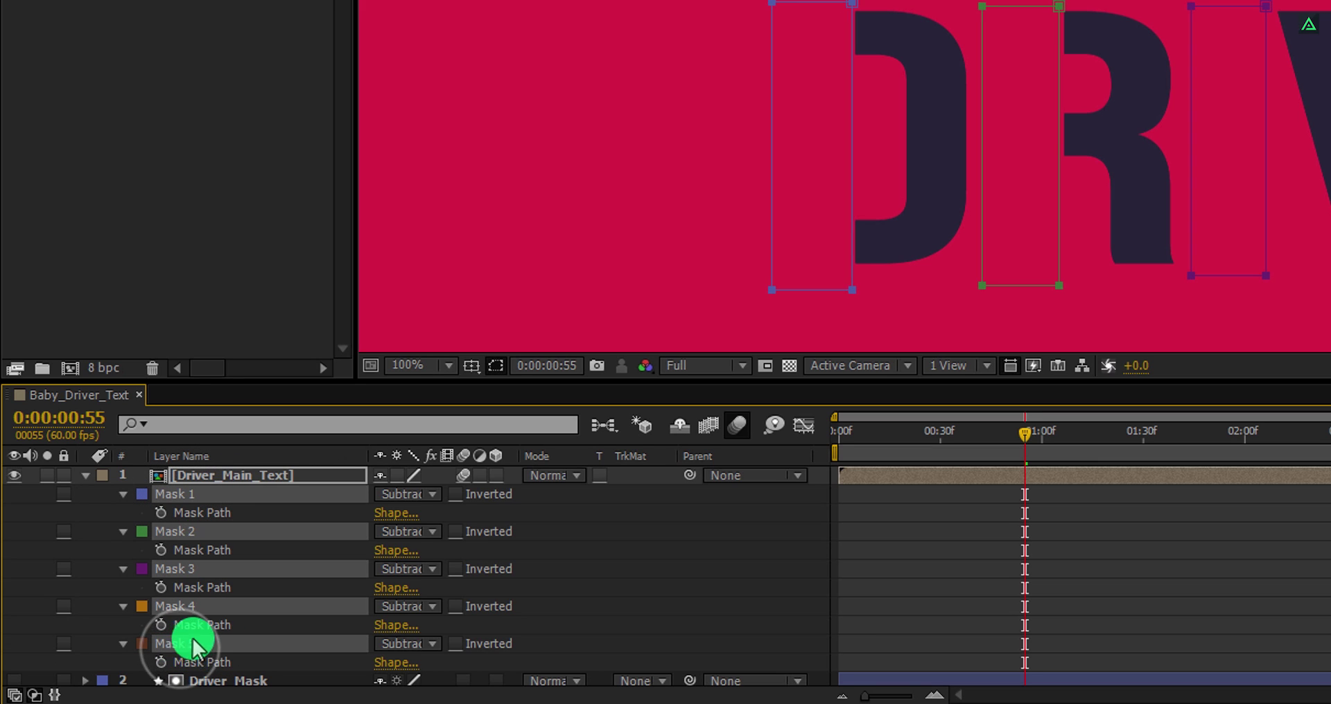
click(405, 536)
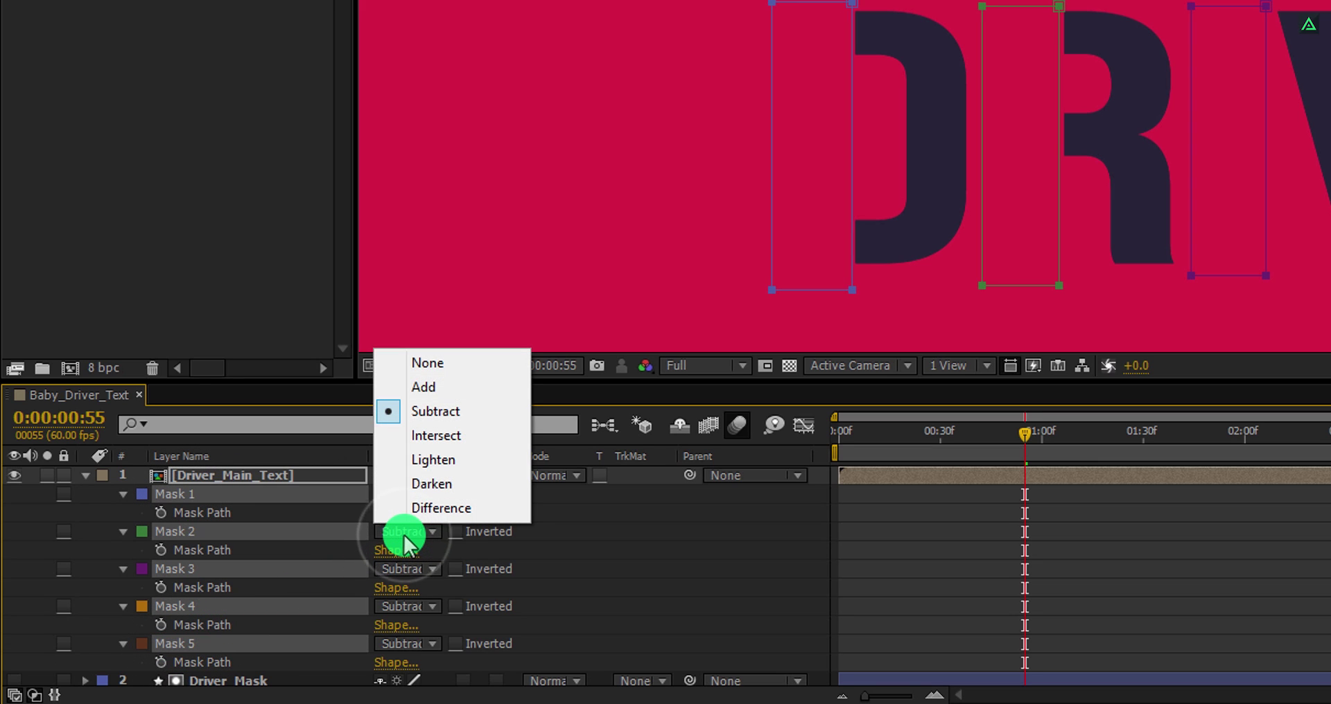
click(435, 385)
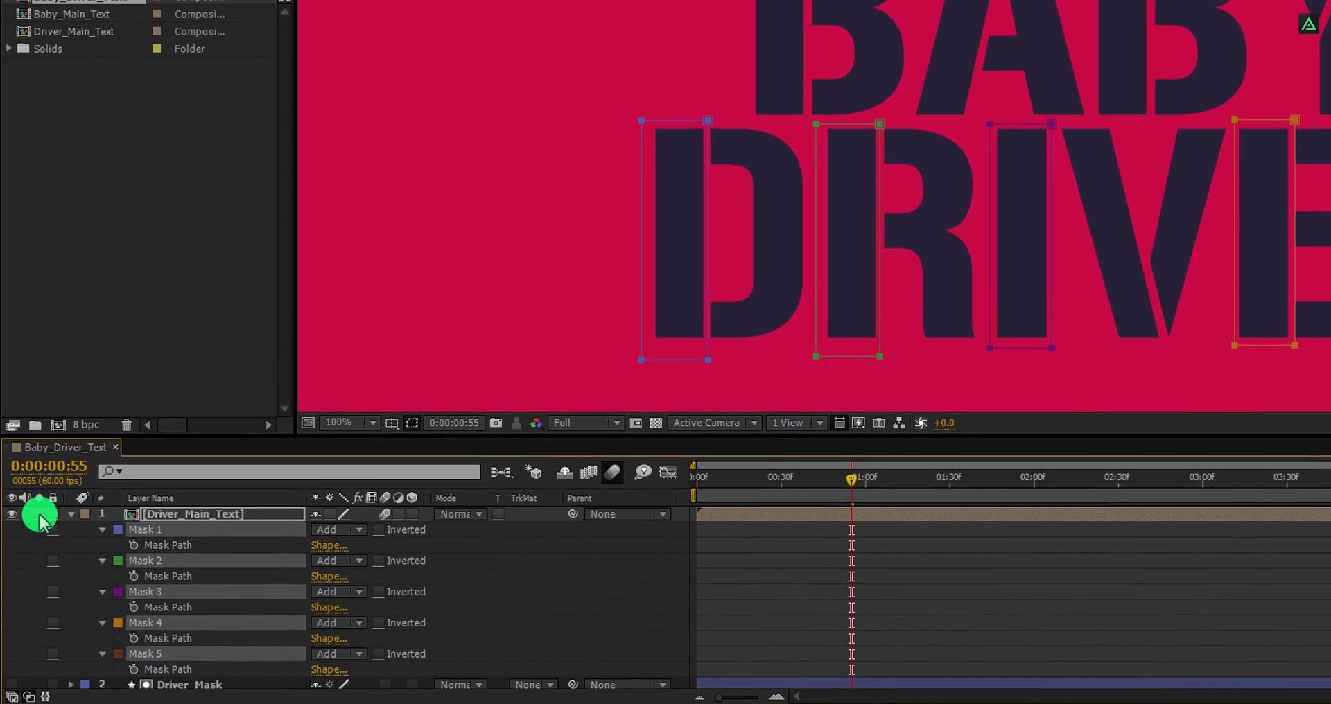
Toggle Solo to compare the stems-only copy with the full title, then collapse its masks
click(40, 516)
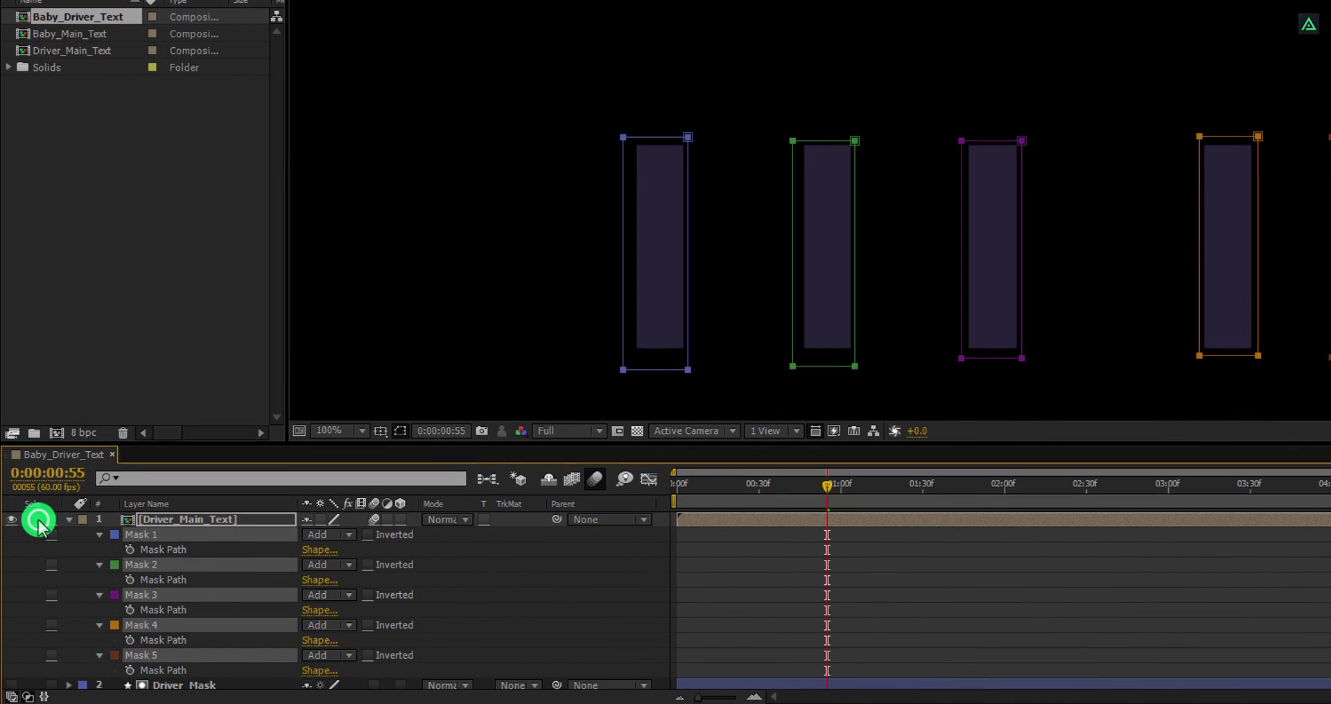
click(38, 520)
click(38, 520)
click(39, 520)
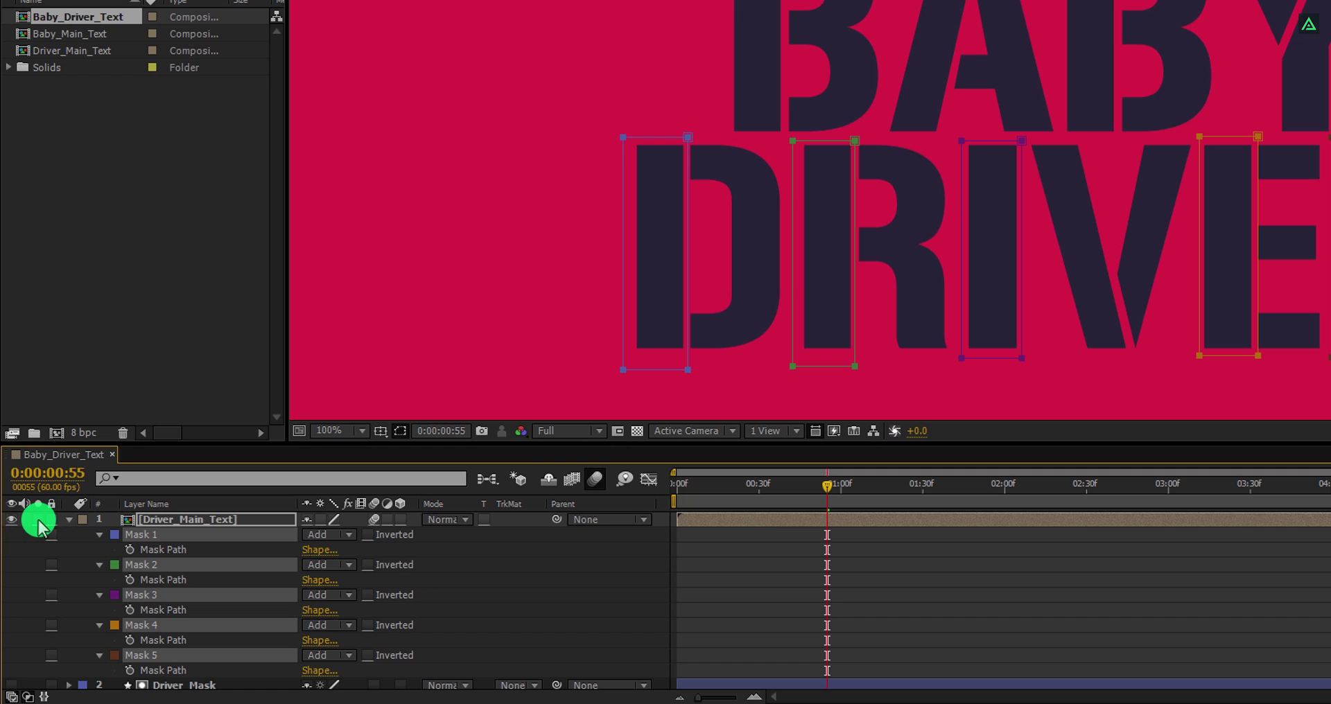
click(463, 575)
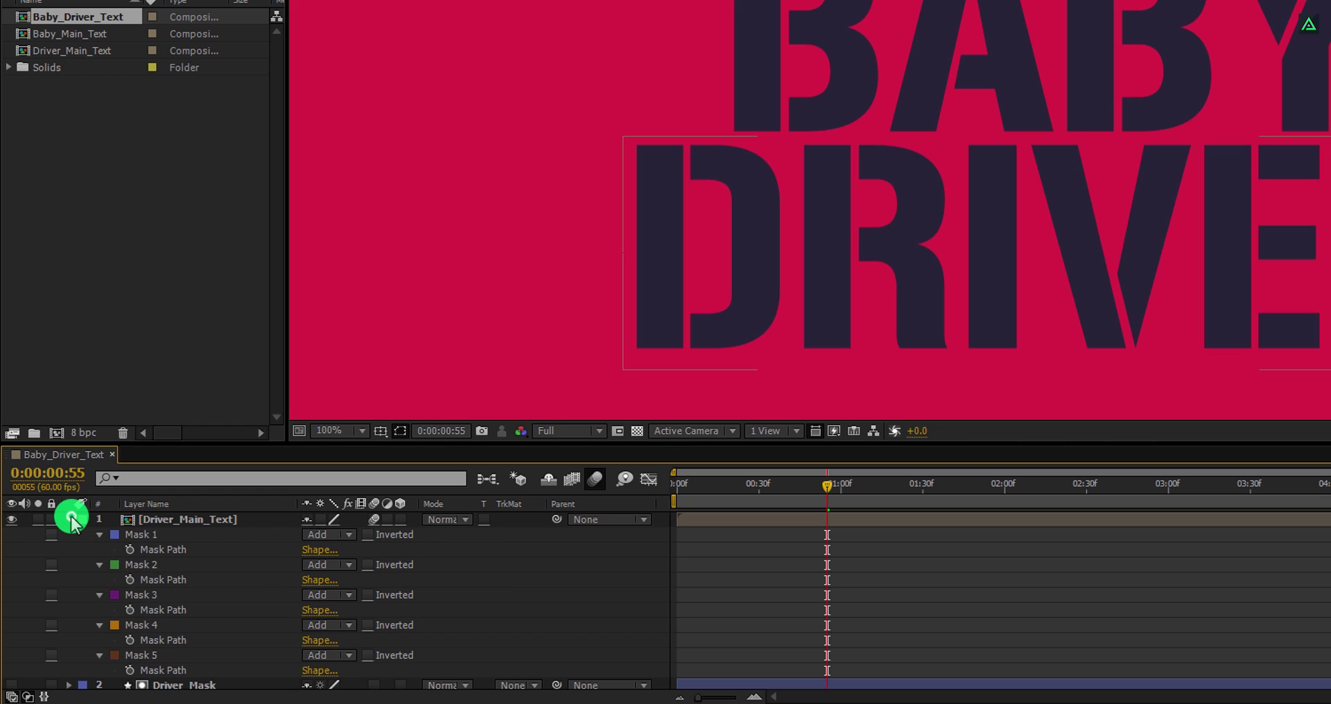
click(70, 519)
click(207, 525)
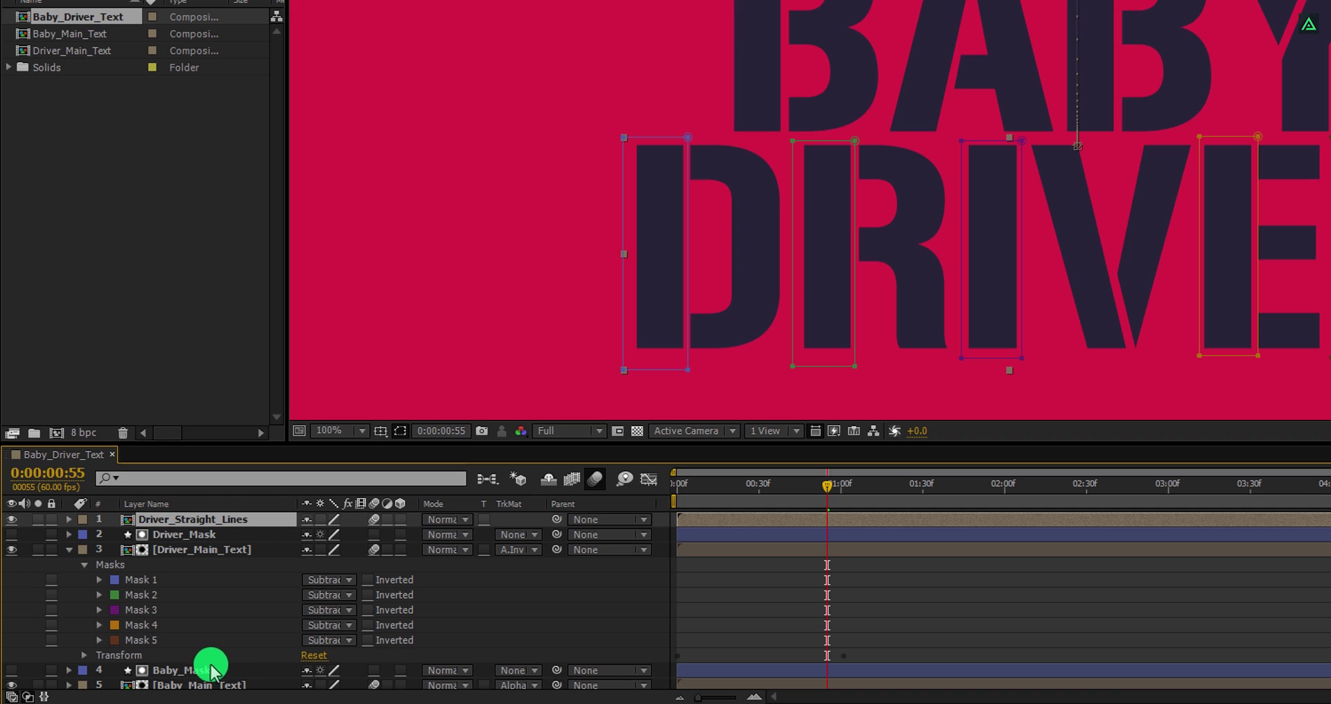
Draw a rectangle mask on Baby_Main_Text over the first B's left stem, turned off
click(200, 685)
scroll(215, 662, down, 1)
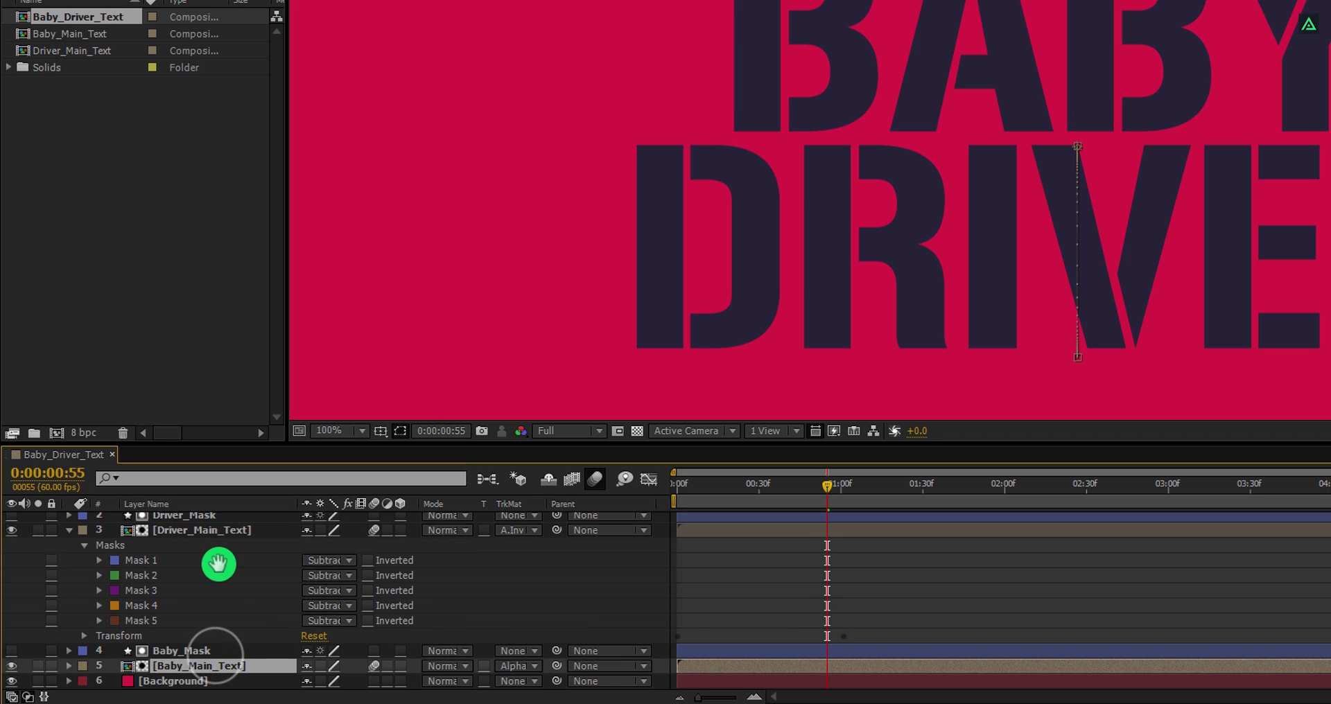
click(217, 562)
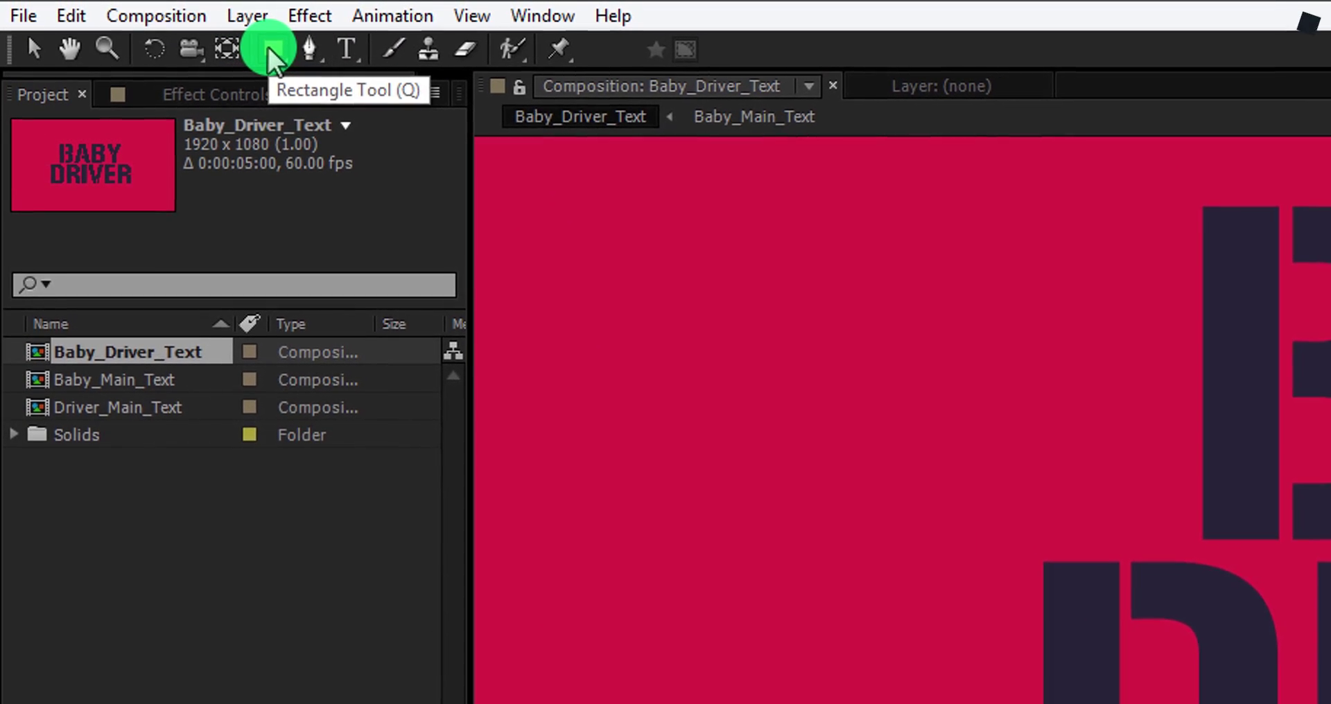
click(274, 52)
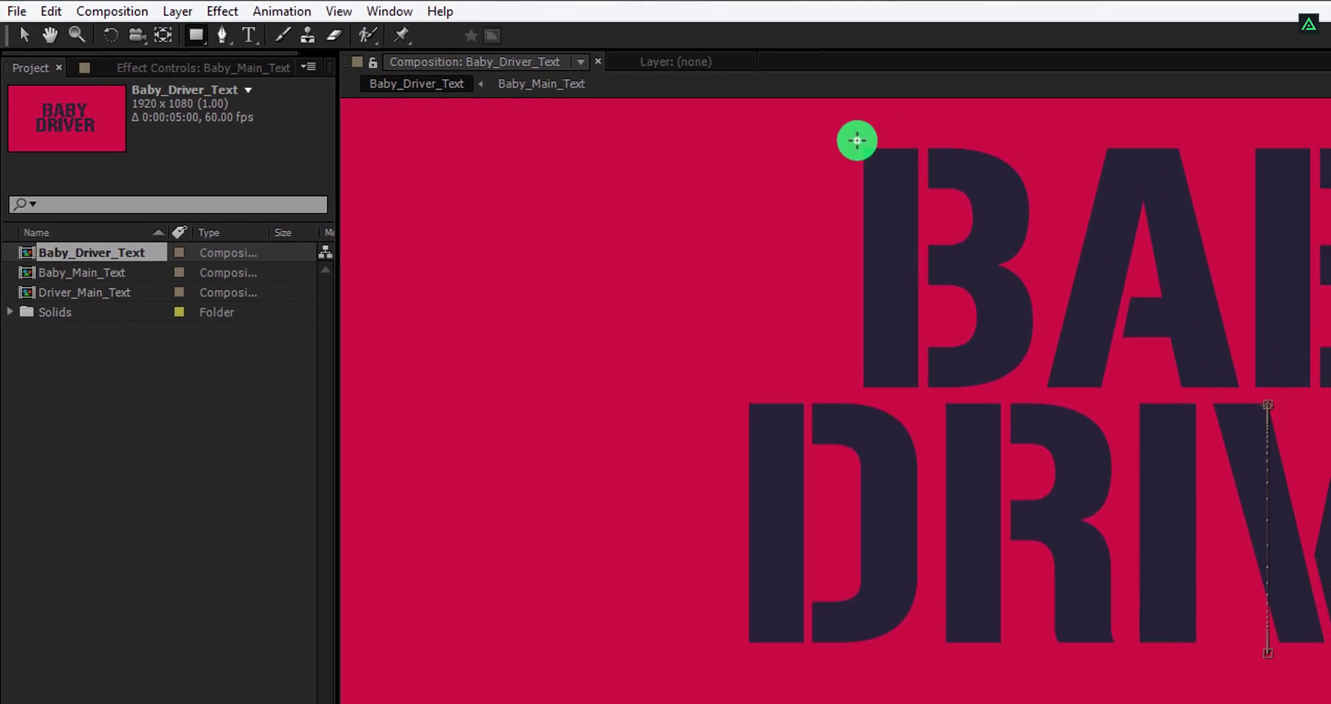
drag(858, 141, 919, 397)
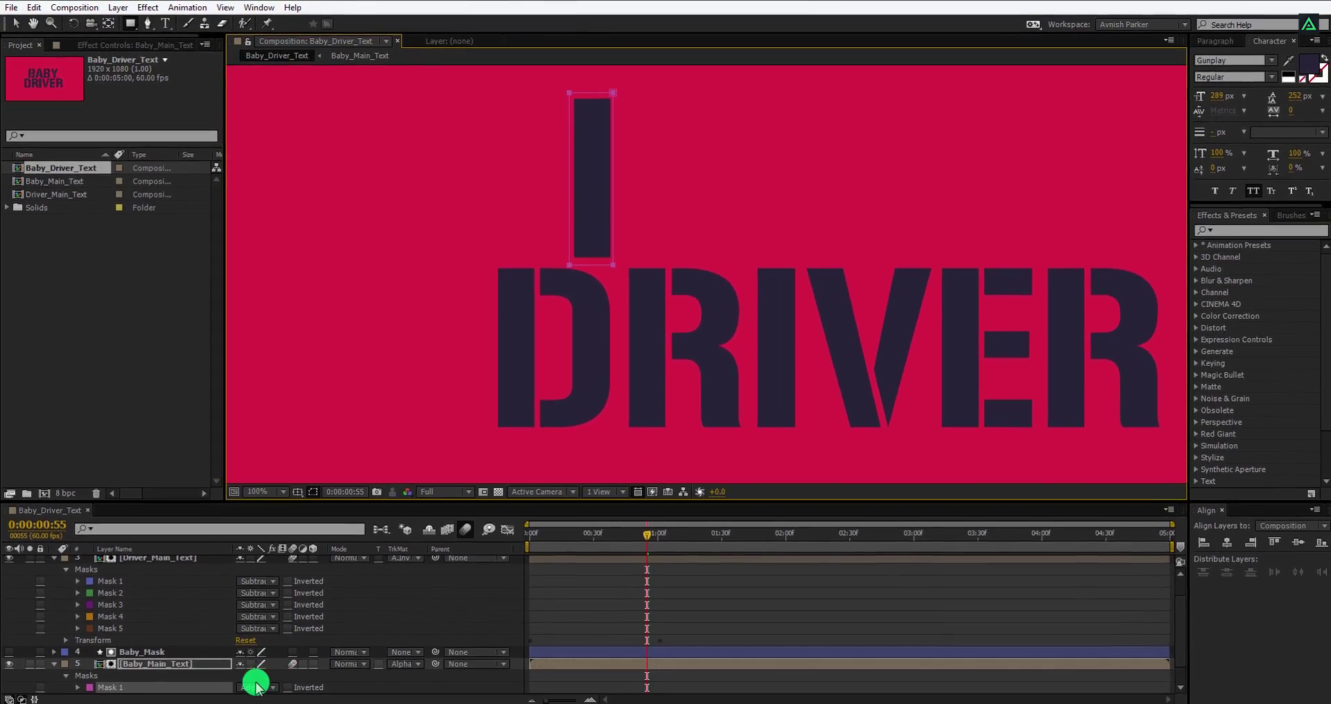
click(256, 686)
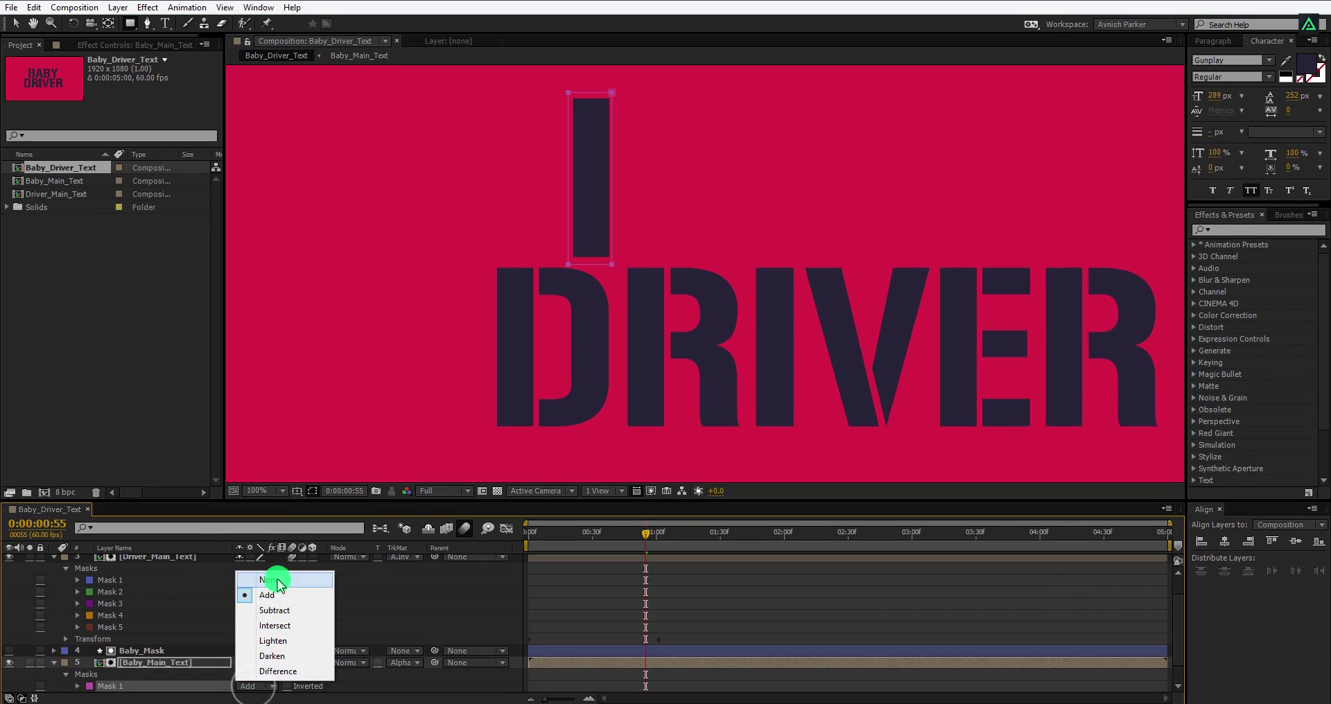
click(271, 499)
Draw a second mask over the other B's stem and set both masks to Subtract
drag(825, 90, 865, 263)
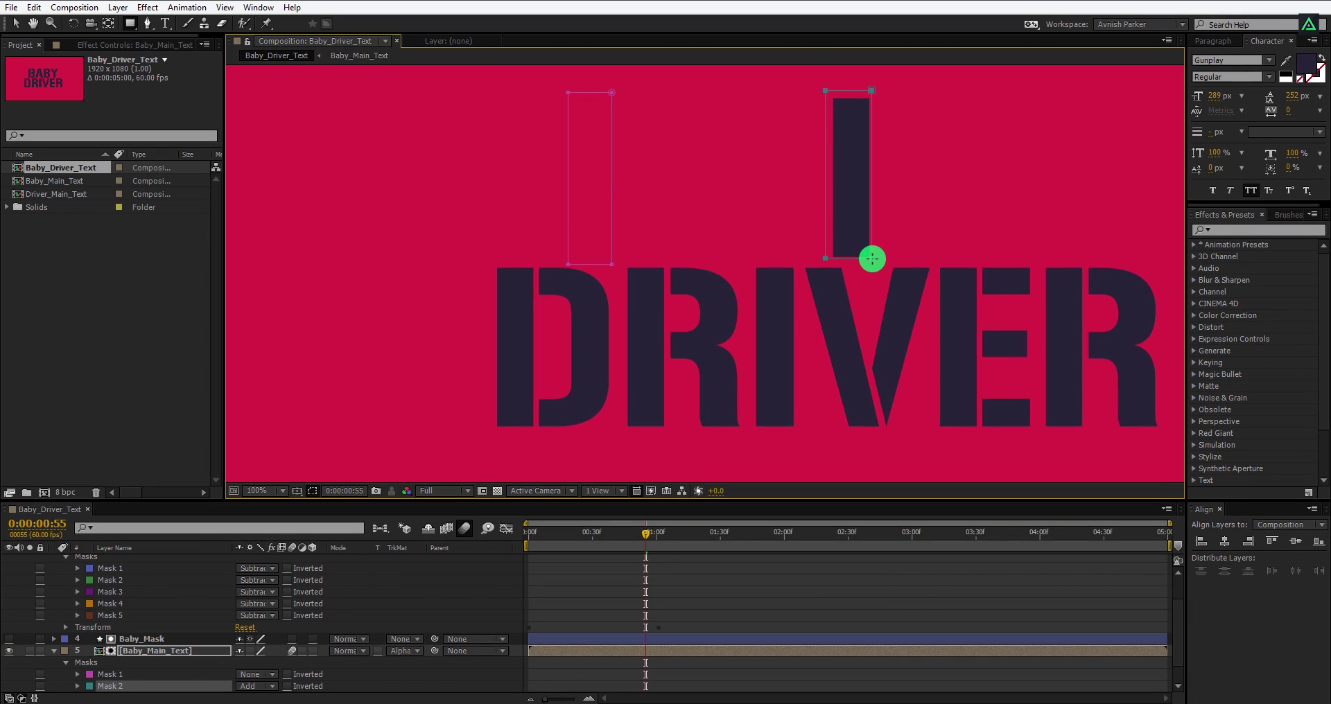
click(256, 686)
click(274, 574)
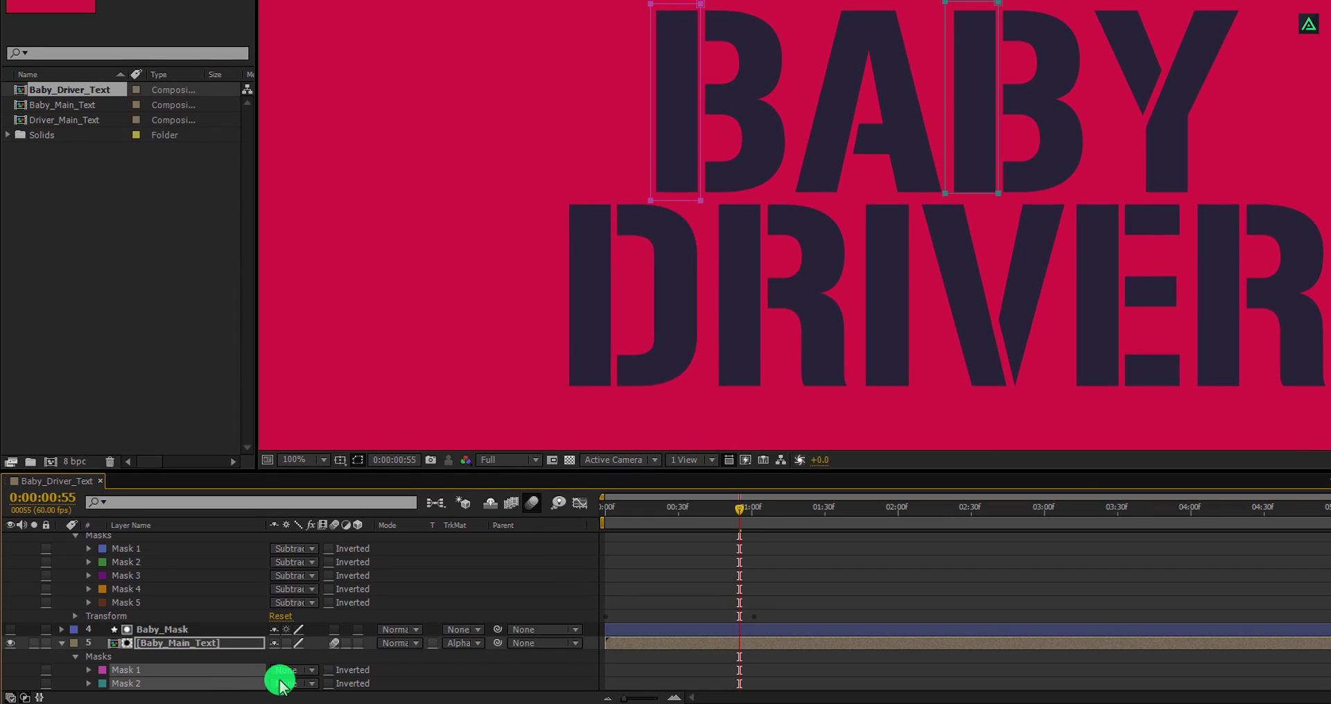
click(281, 685)
click(325, 597)
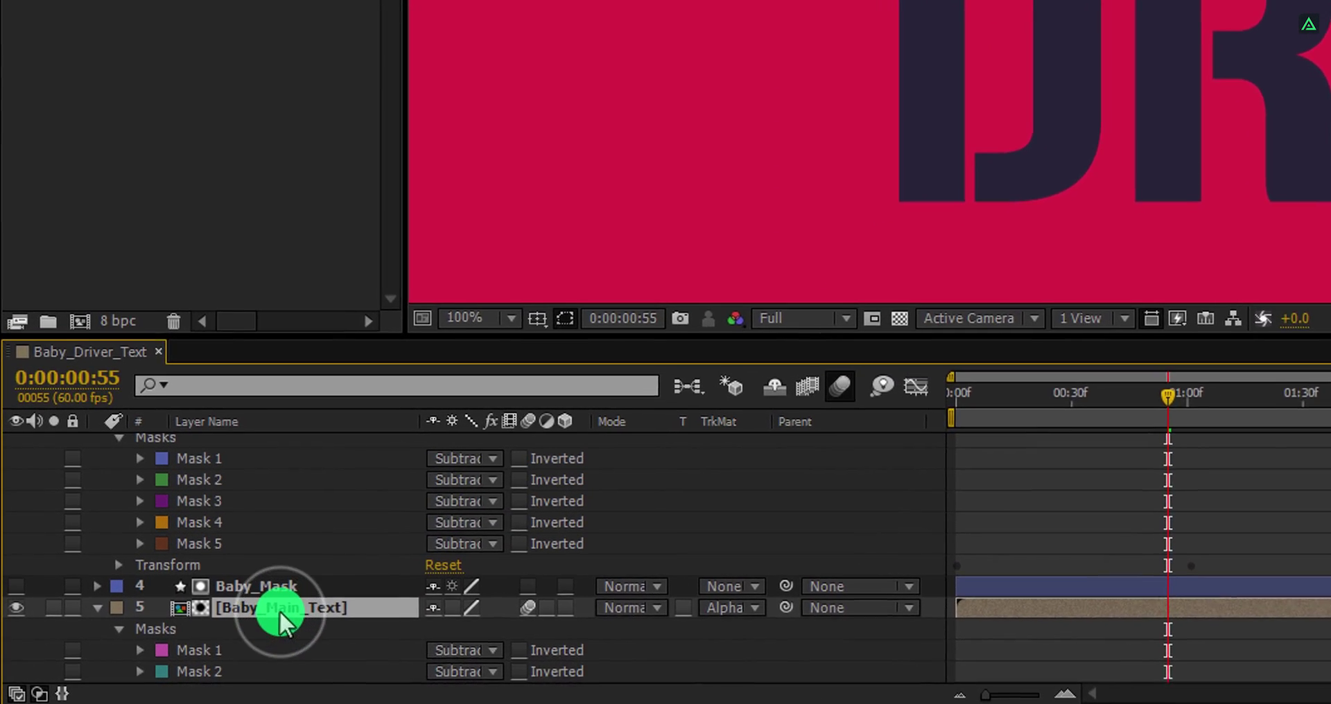
Duplicate Baby_Main_Text, move the copy under Driver_Straight_Lines, and set No Track Matte
key(ctrl+d)
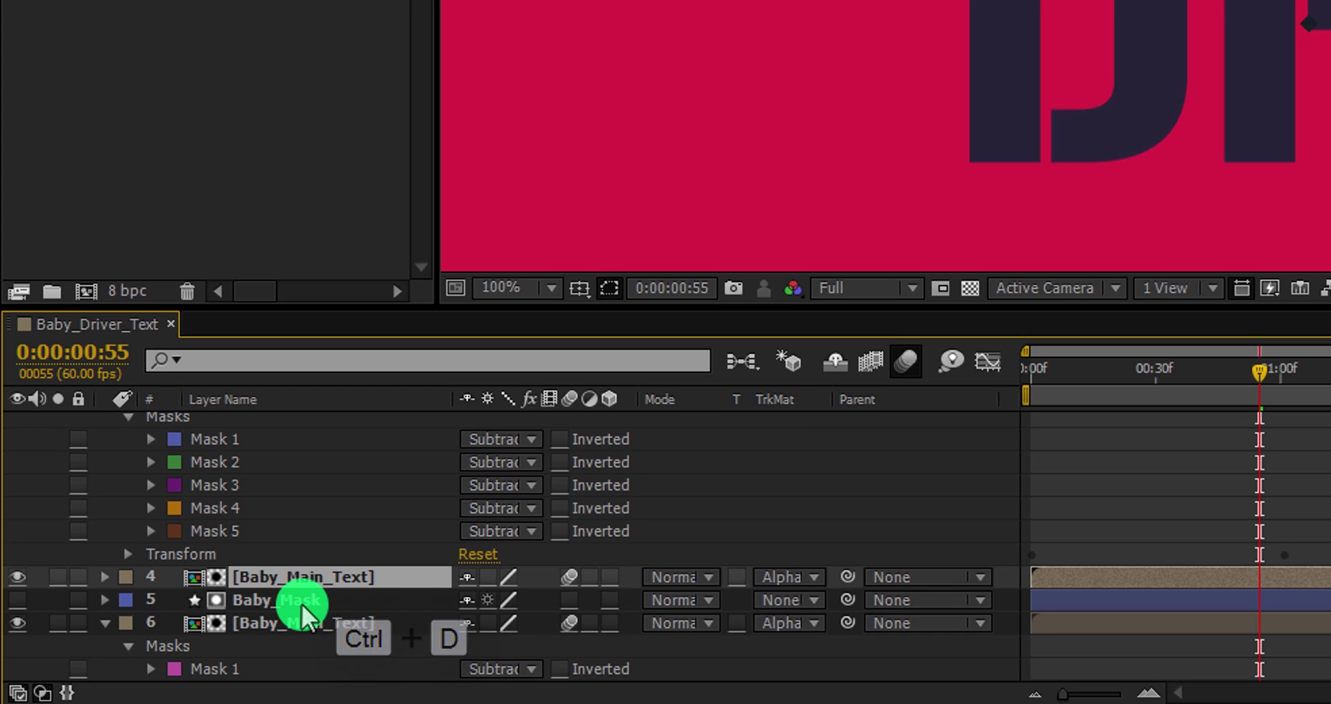
drag(312, 585, 308, 434)
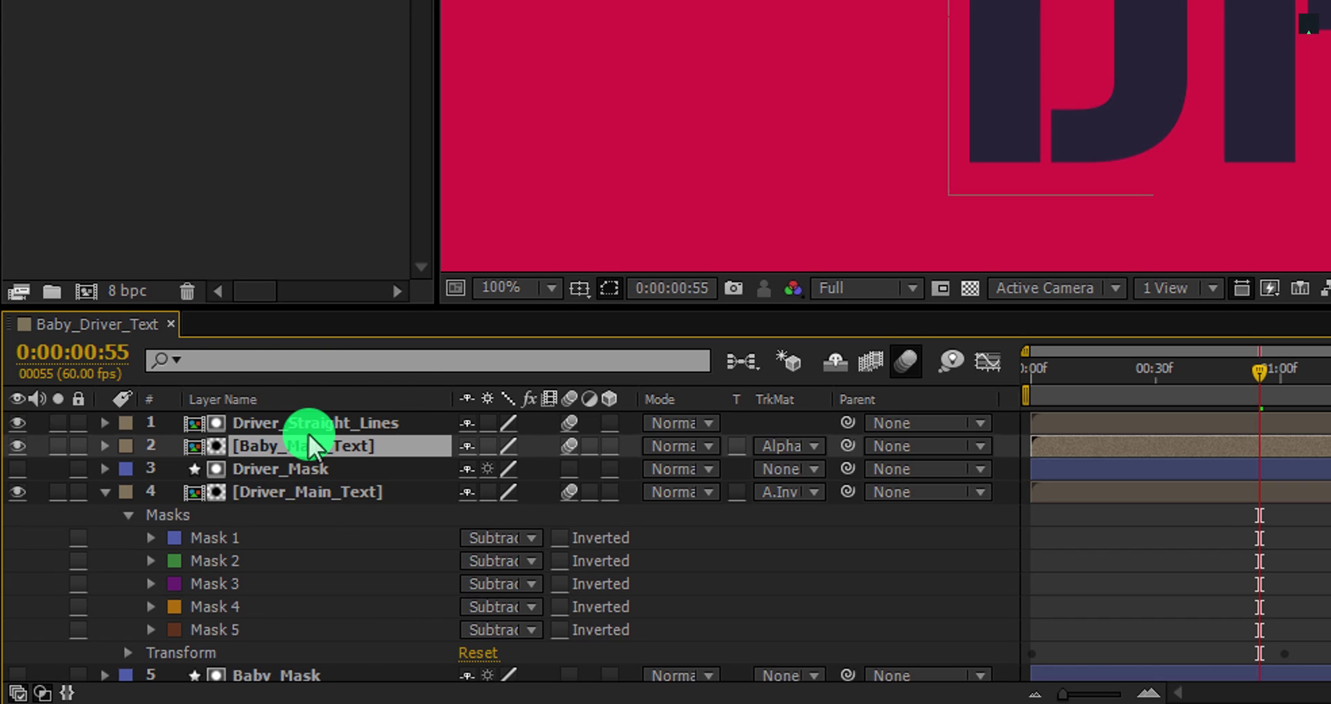
click(782, 446)
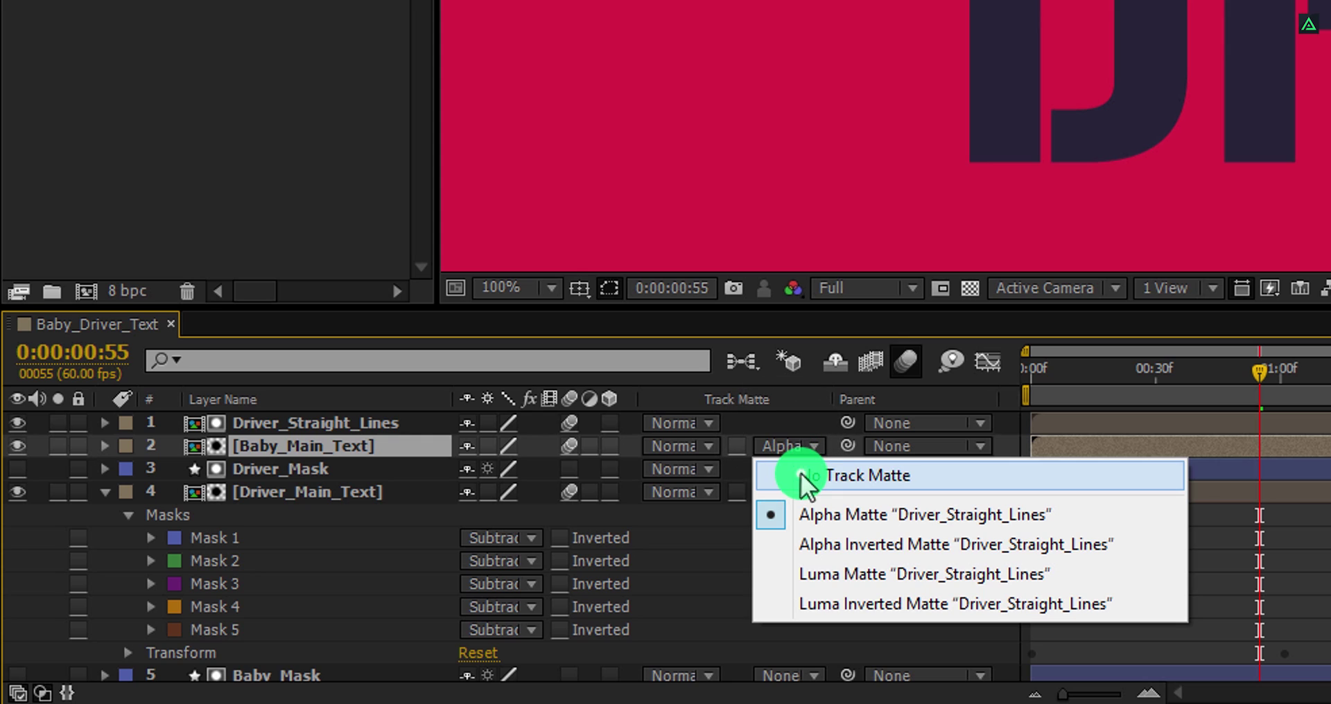
click(798, 480)
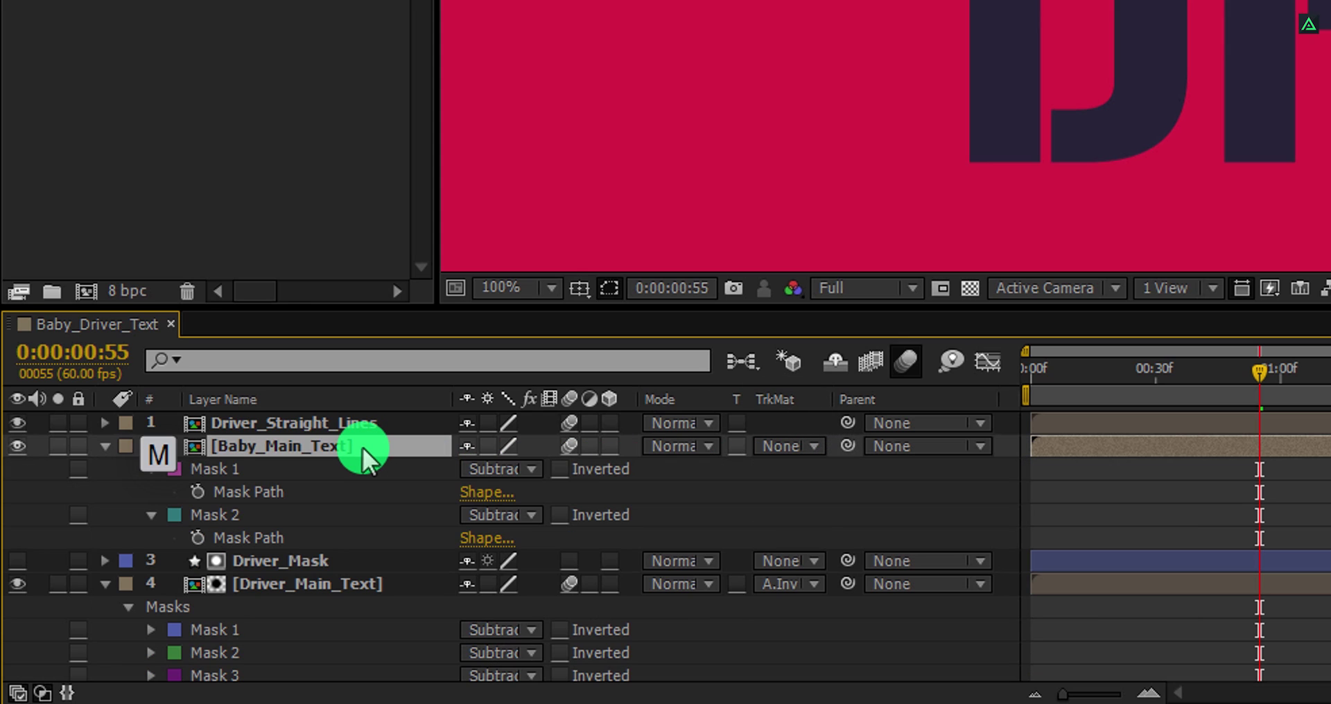
Set Mask 1 and Mask 2 on the copy to Add and preview around 1 second
click(251, 469)
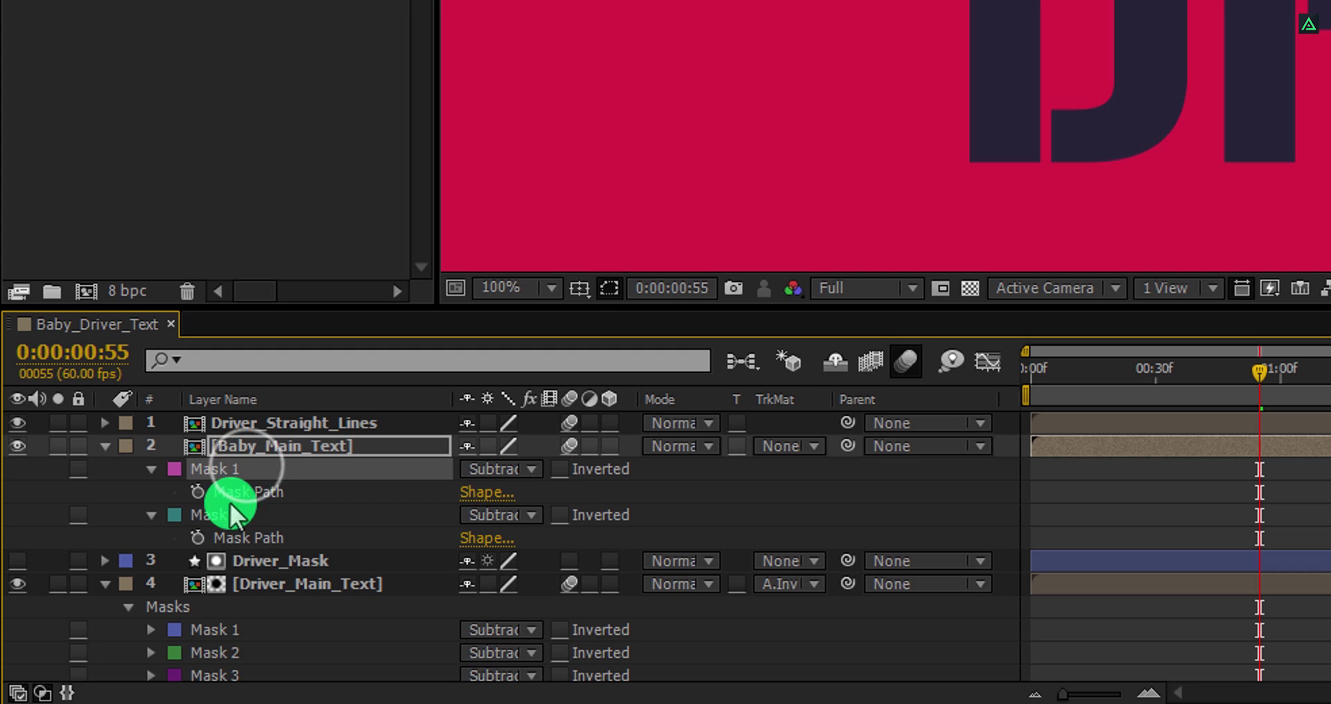
shift+click(224, 515)
click(498, 469)
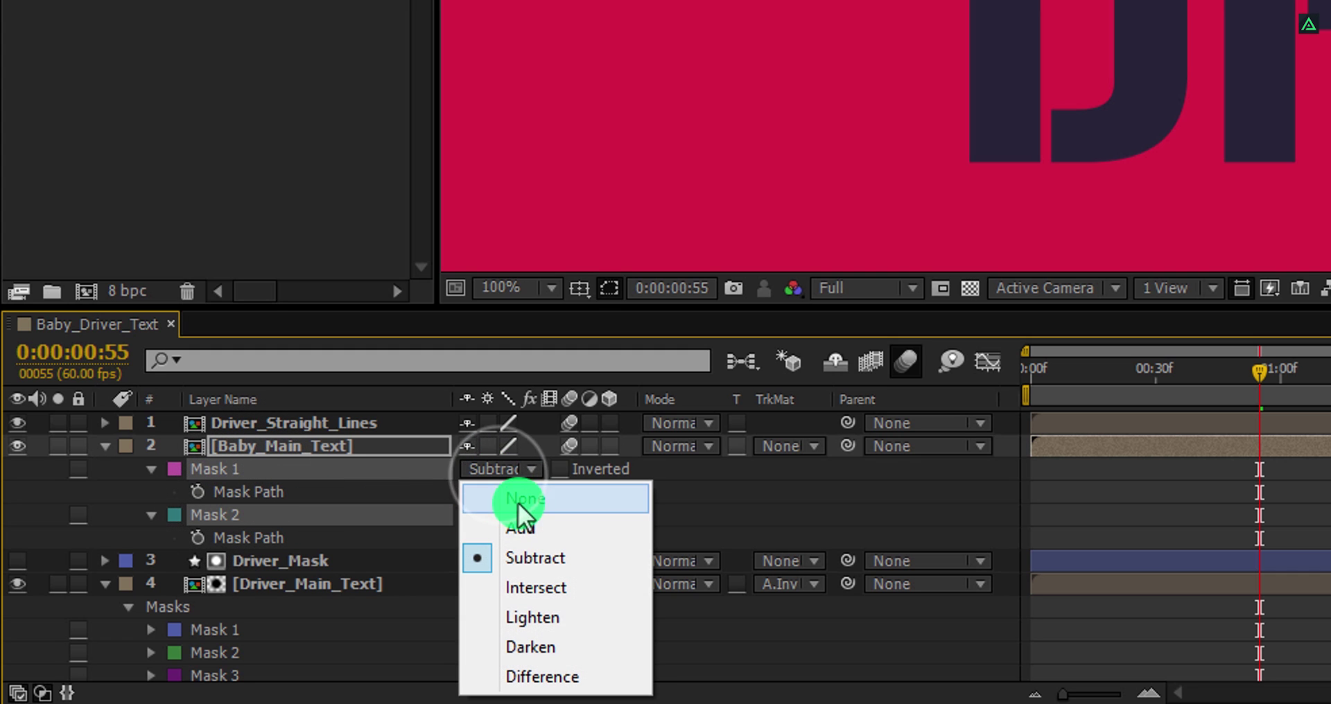
click(542, 522)
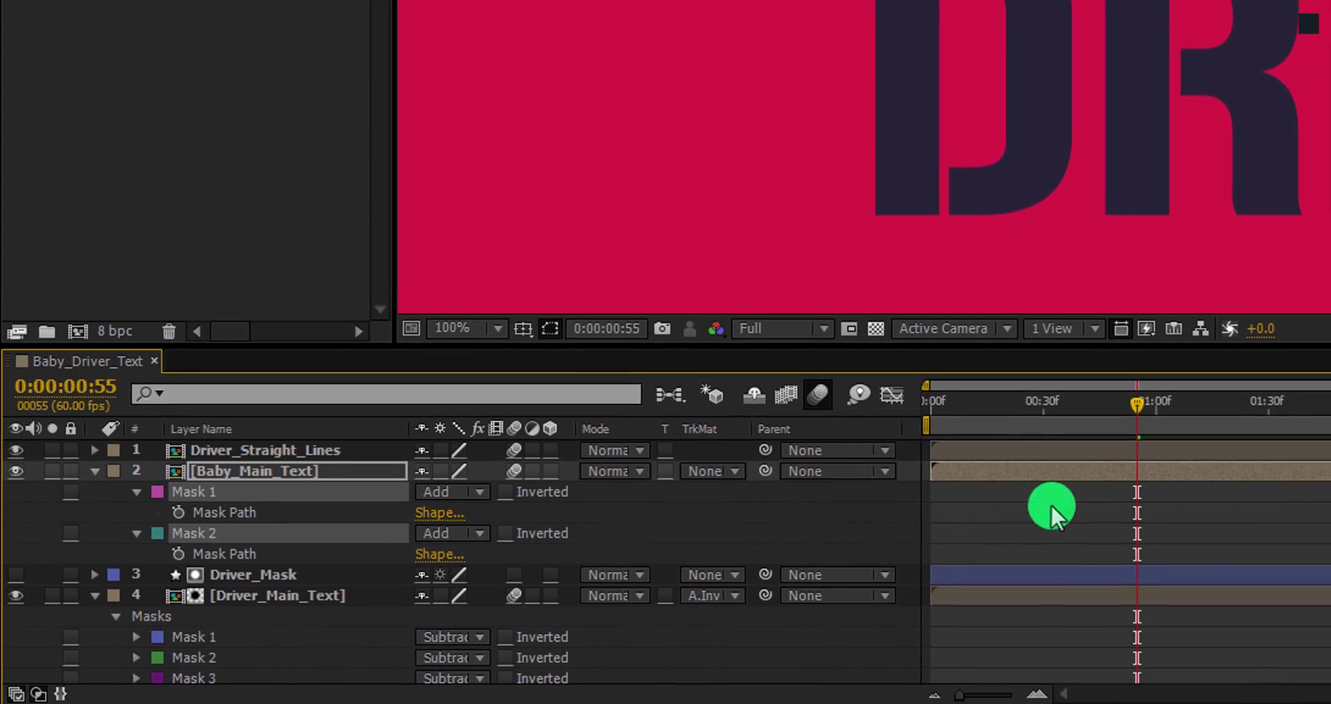
click(1155, 405)
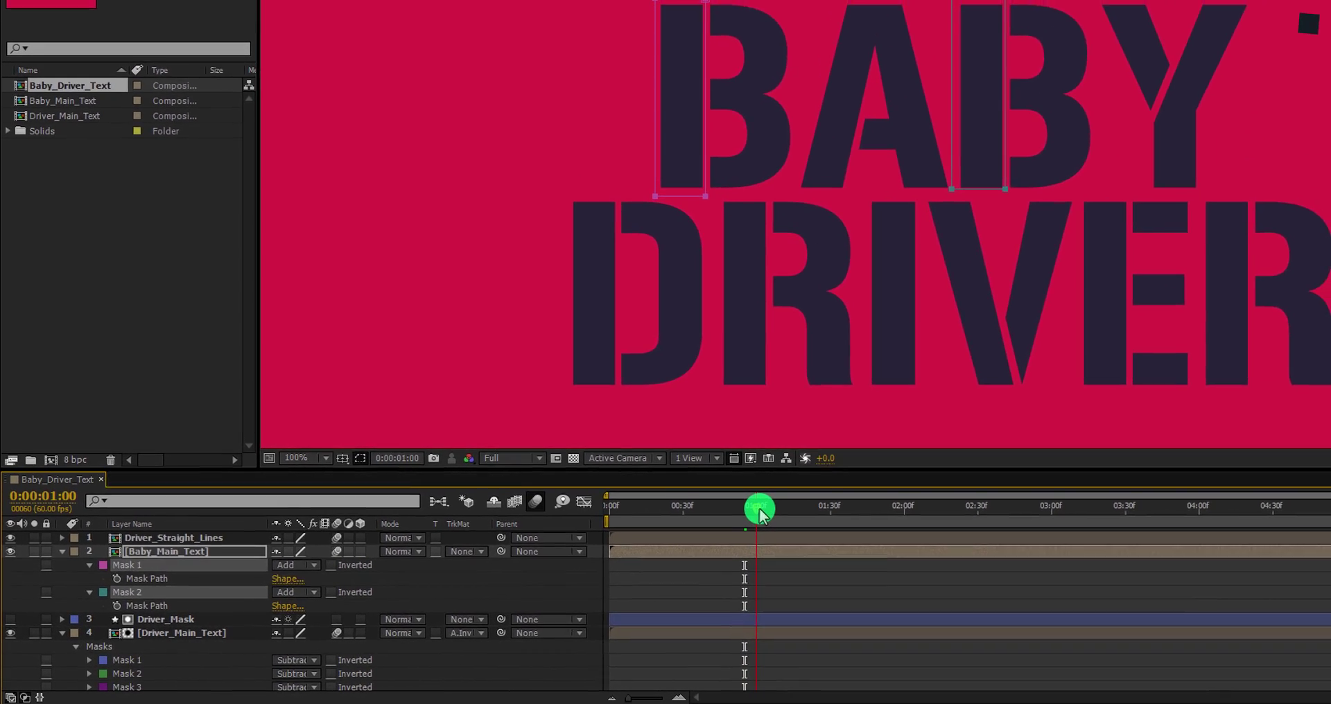
drag(761, 513, 684, 542)
Show Position for Driver_Straight_Lines and Baby_Main_Text and return to frame 0
click(184, 542)
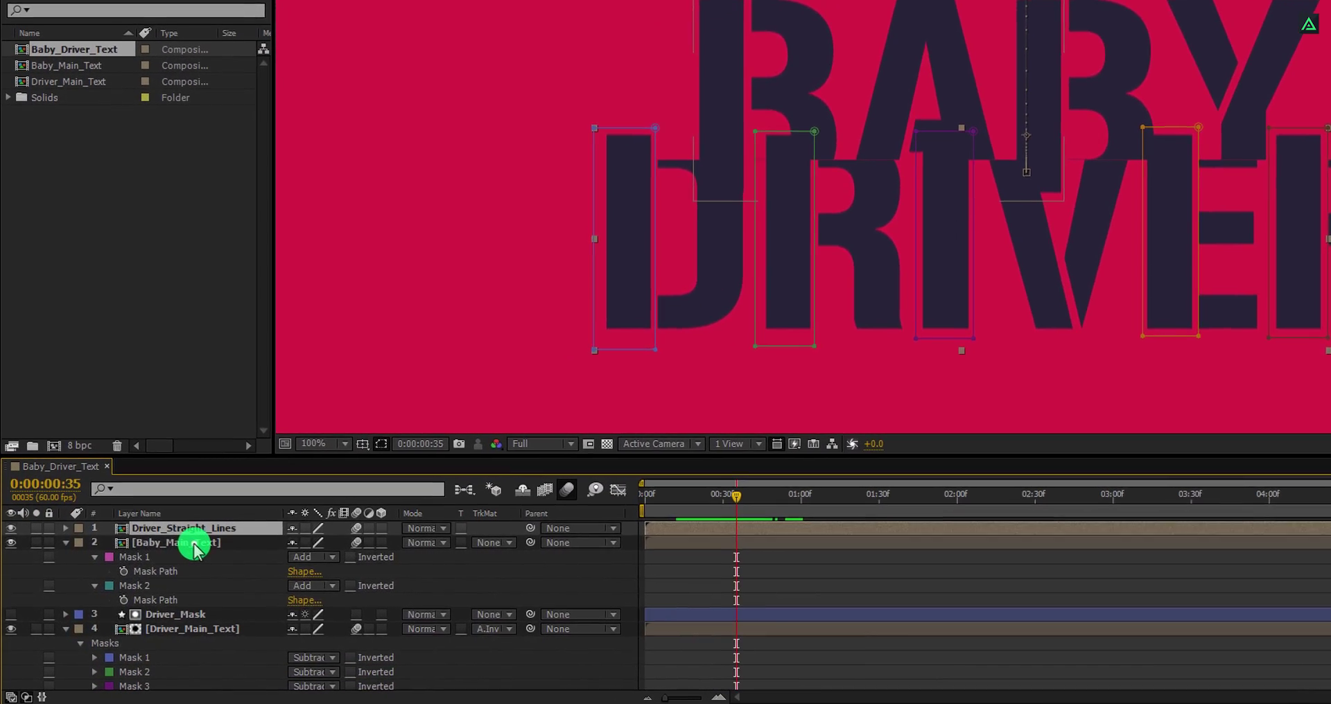
ctrl+click(193, 545)
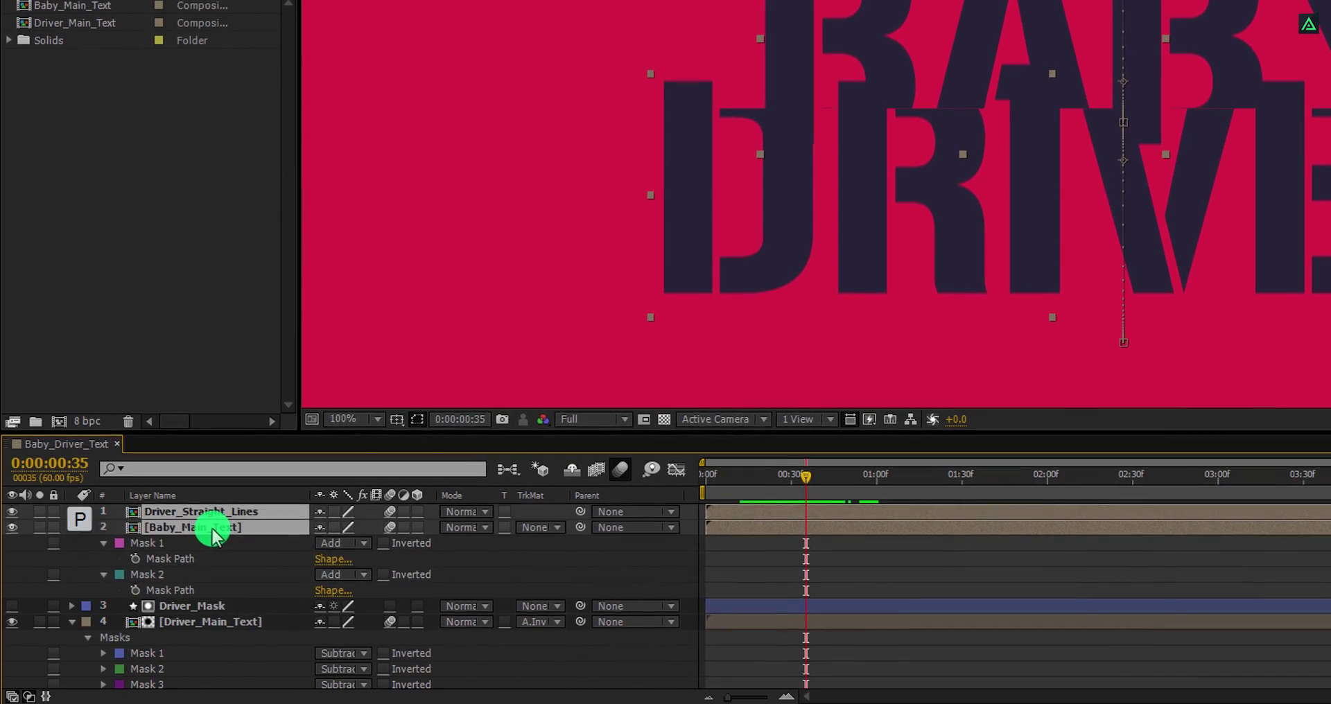
key(p)
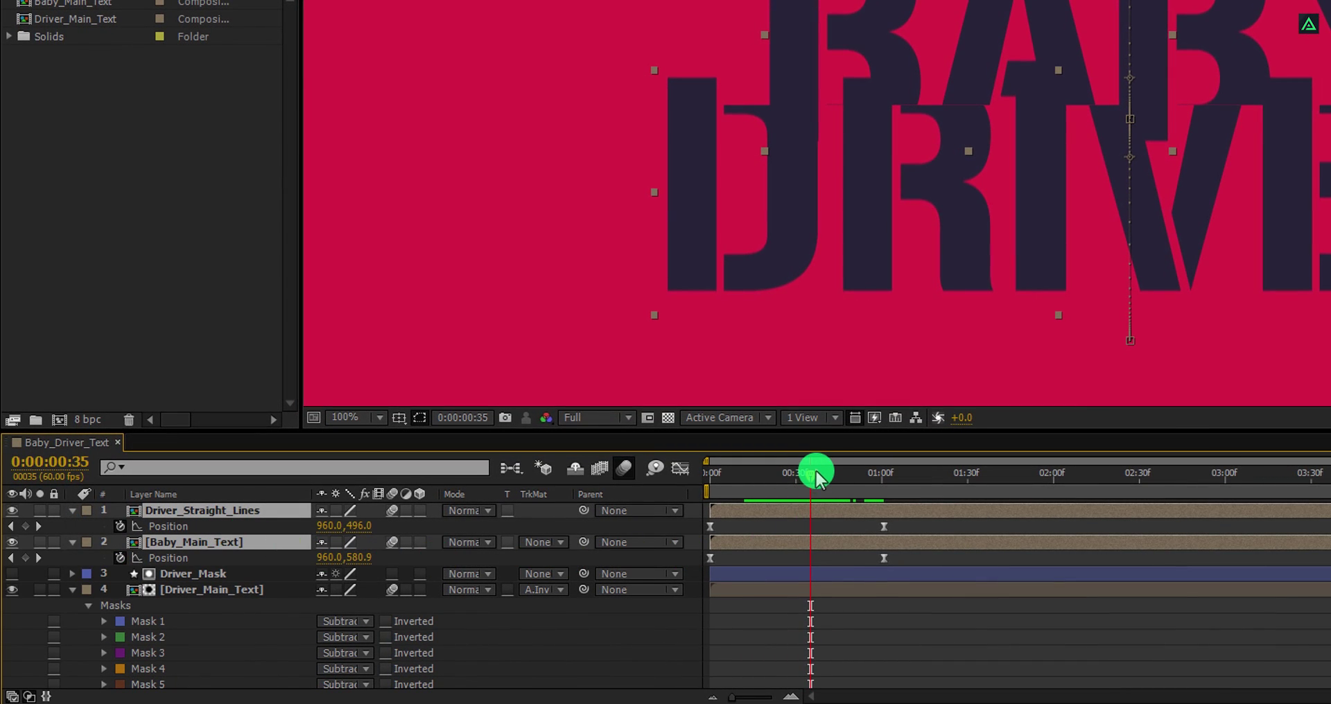
drag(817, 477, 889, 486)
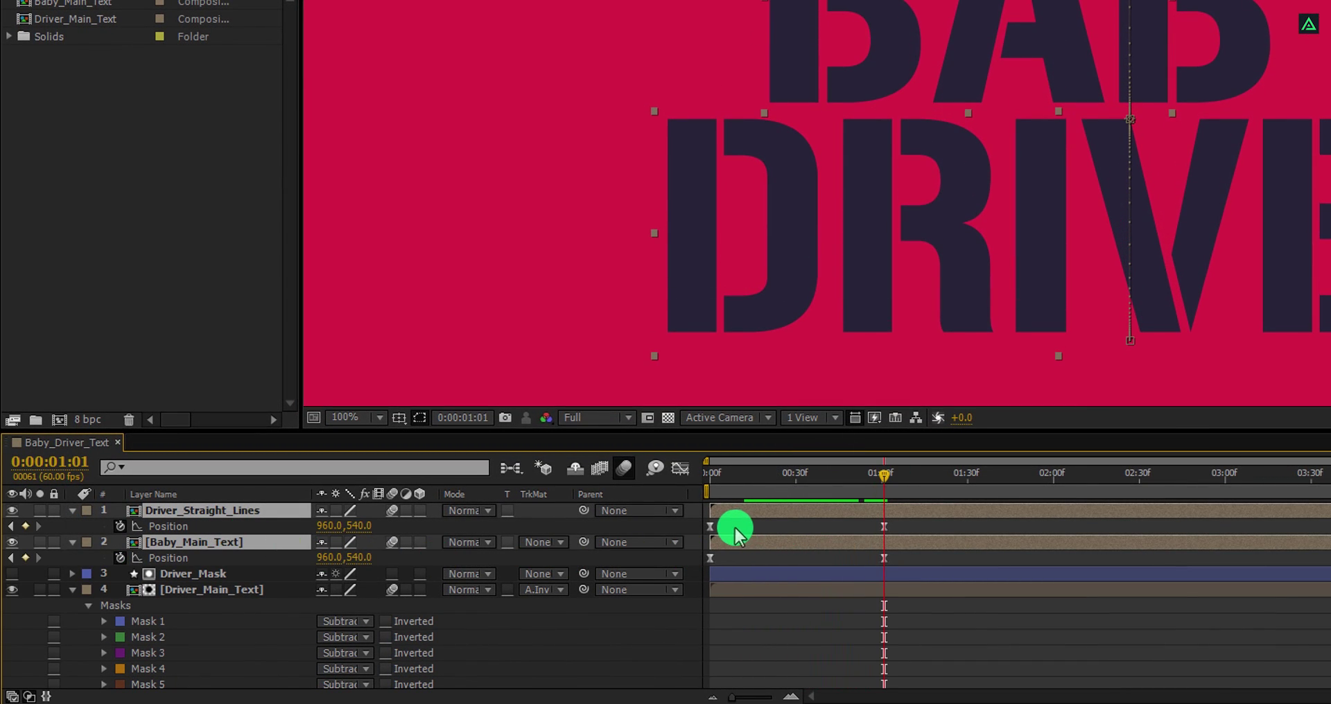
click(696, 535)
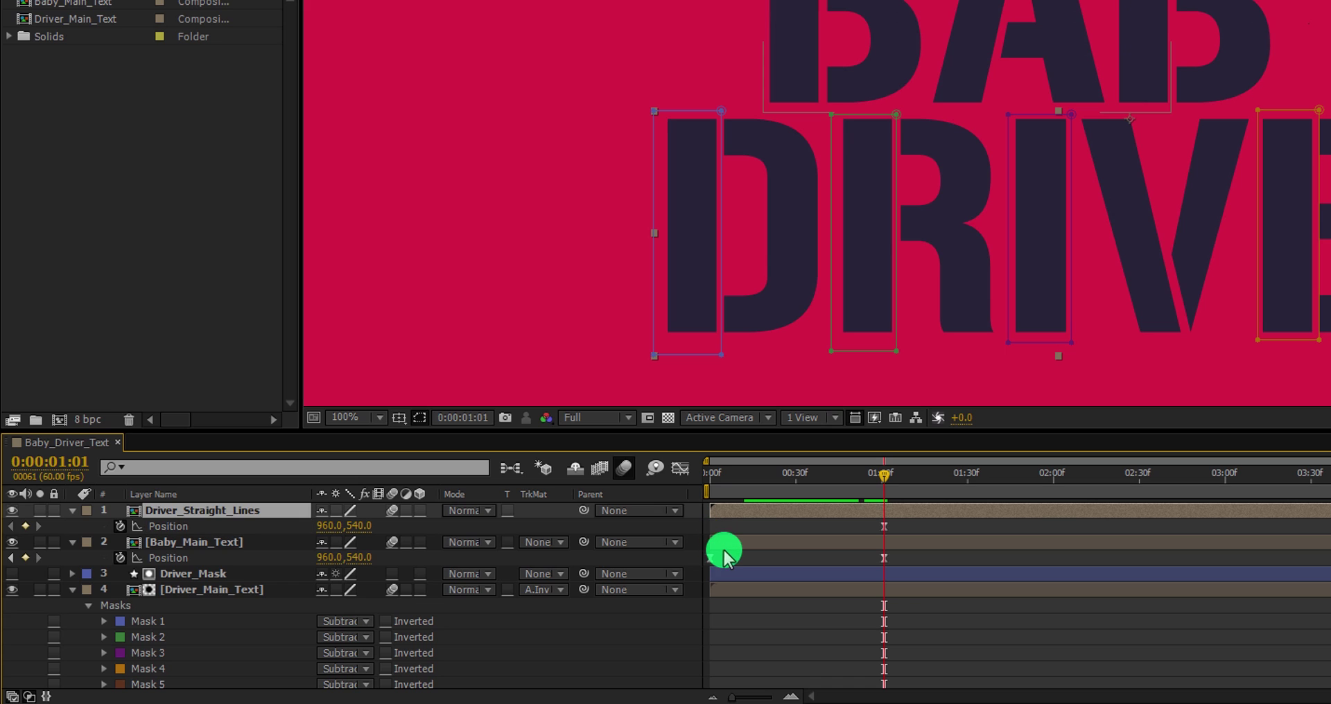
click(701, 560)
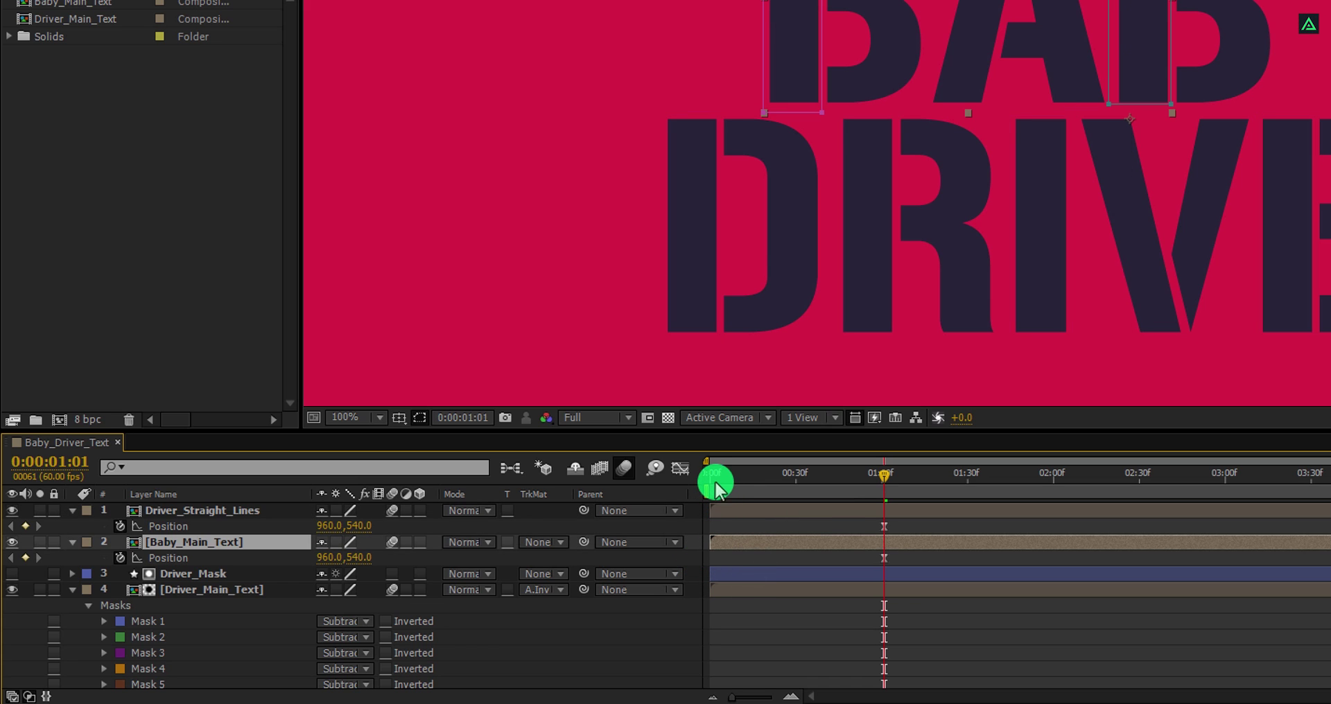
drag(721, 482, 704, 480)
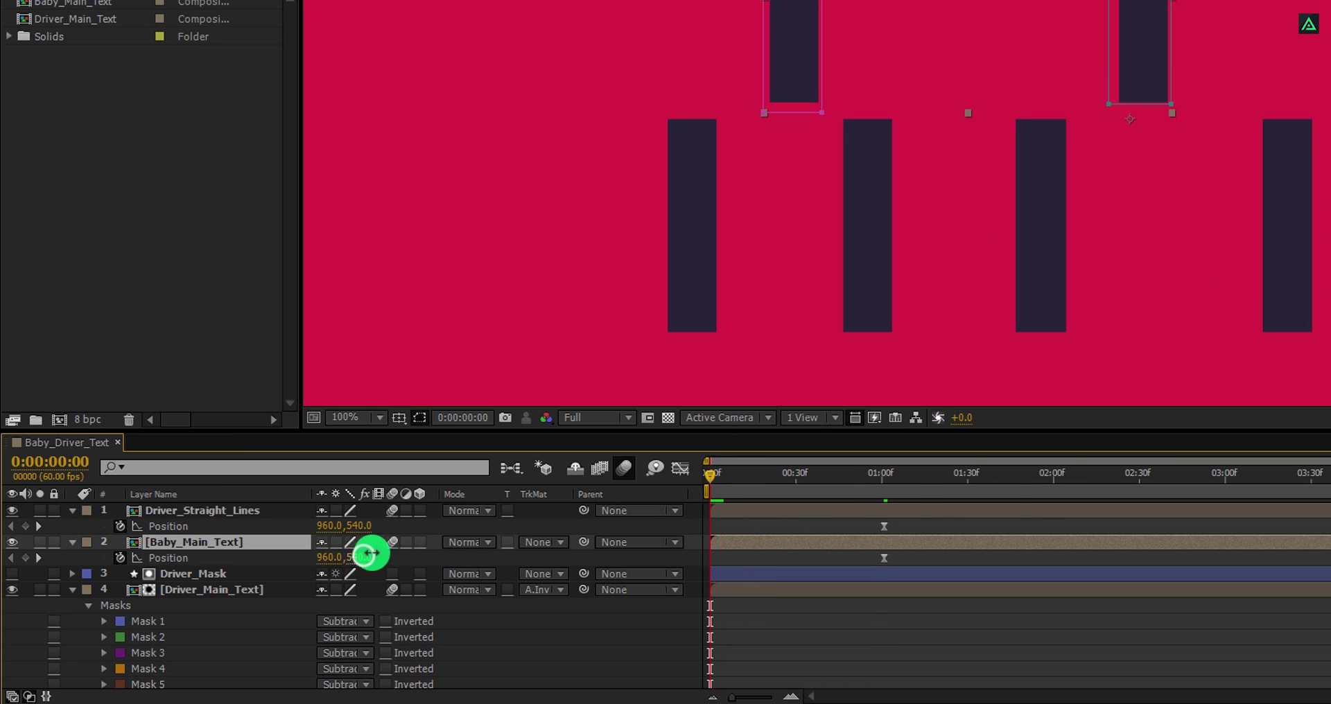
At frame 0 set BABY Position Y to -28 and DRIVER Y to 1101, then preview
mouse_move(371, 552)
mouse_down()
mouse_move(383, 550)
mouse_move(365, 554)
mouse_up()
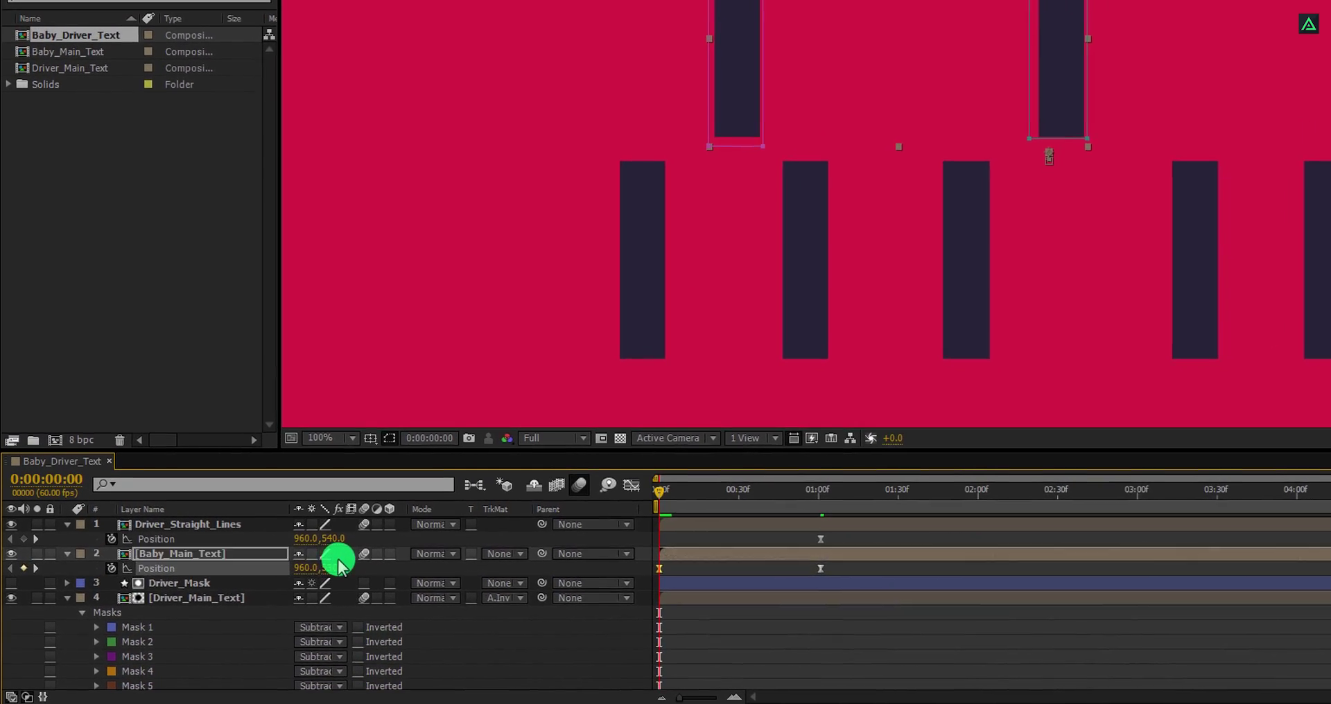
click(322, 438)
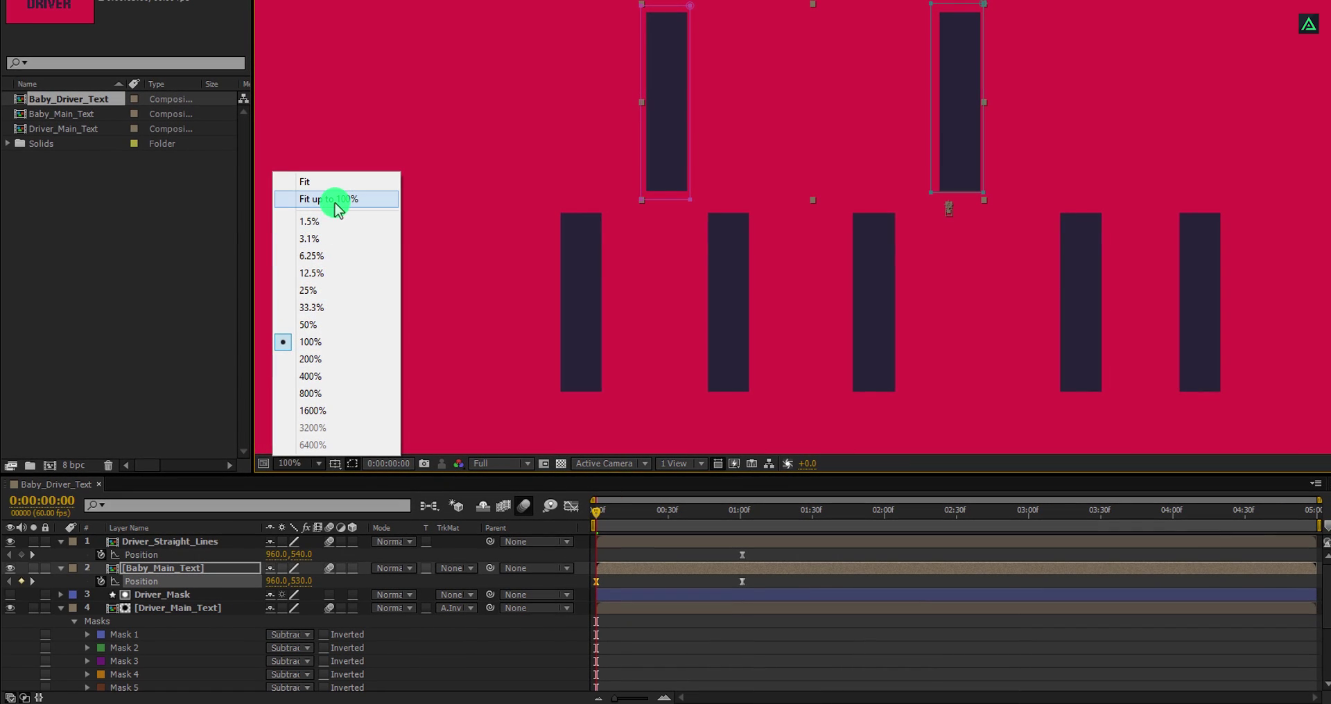
click(336, 205)
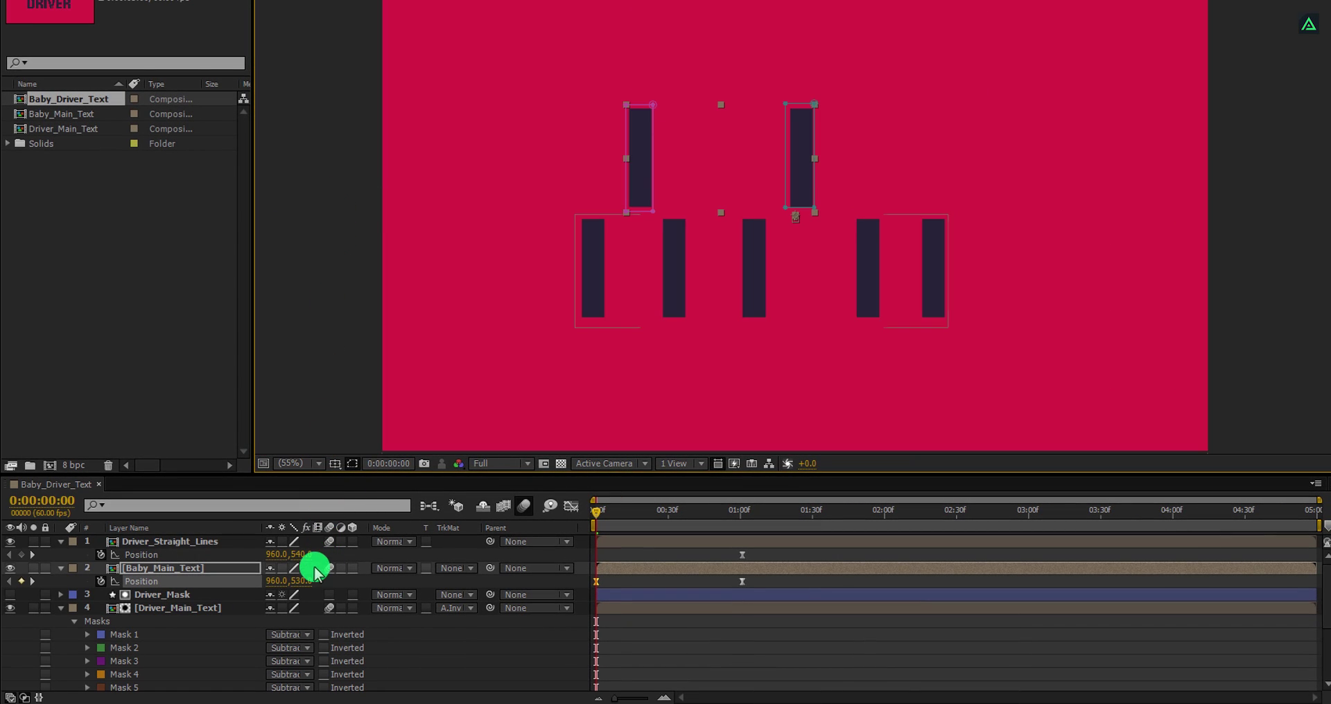
drag(303, 581, 226, 589)
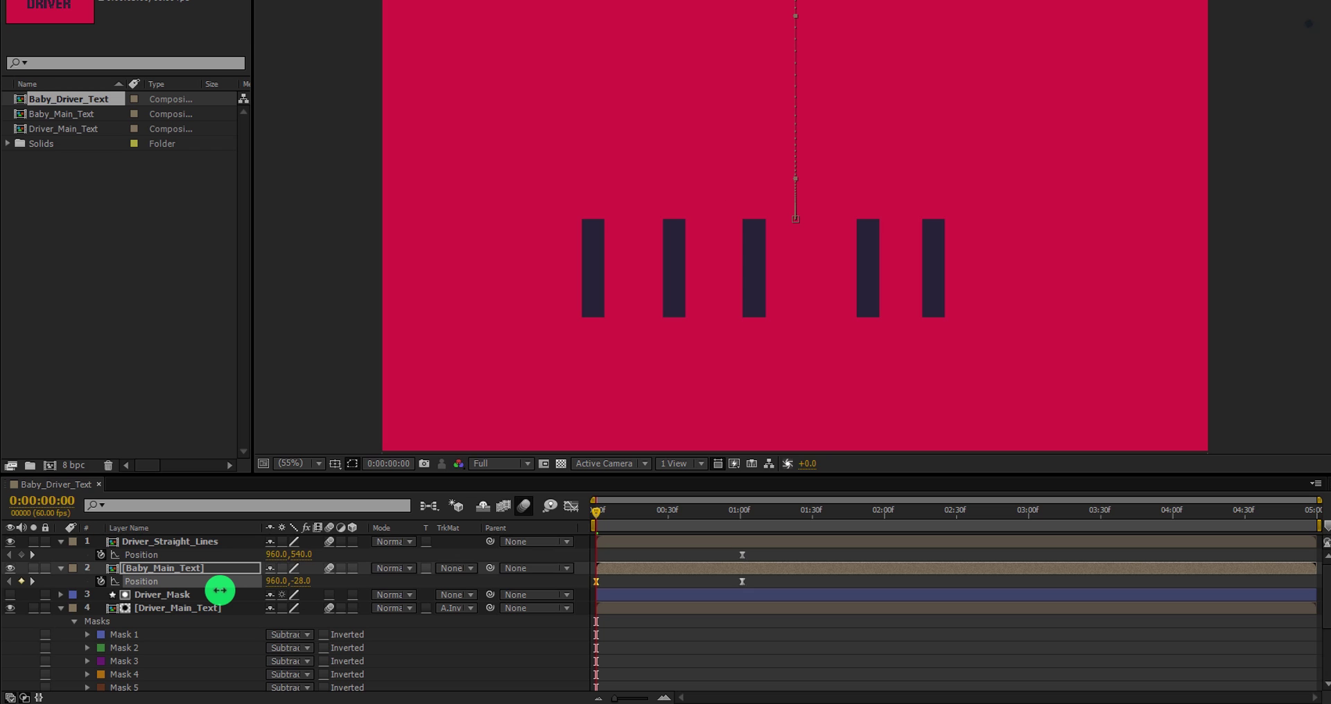
click(189, 544)
drag(300, 554, 349, 545)
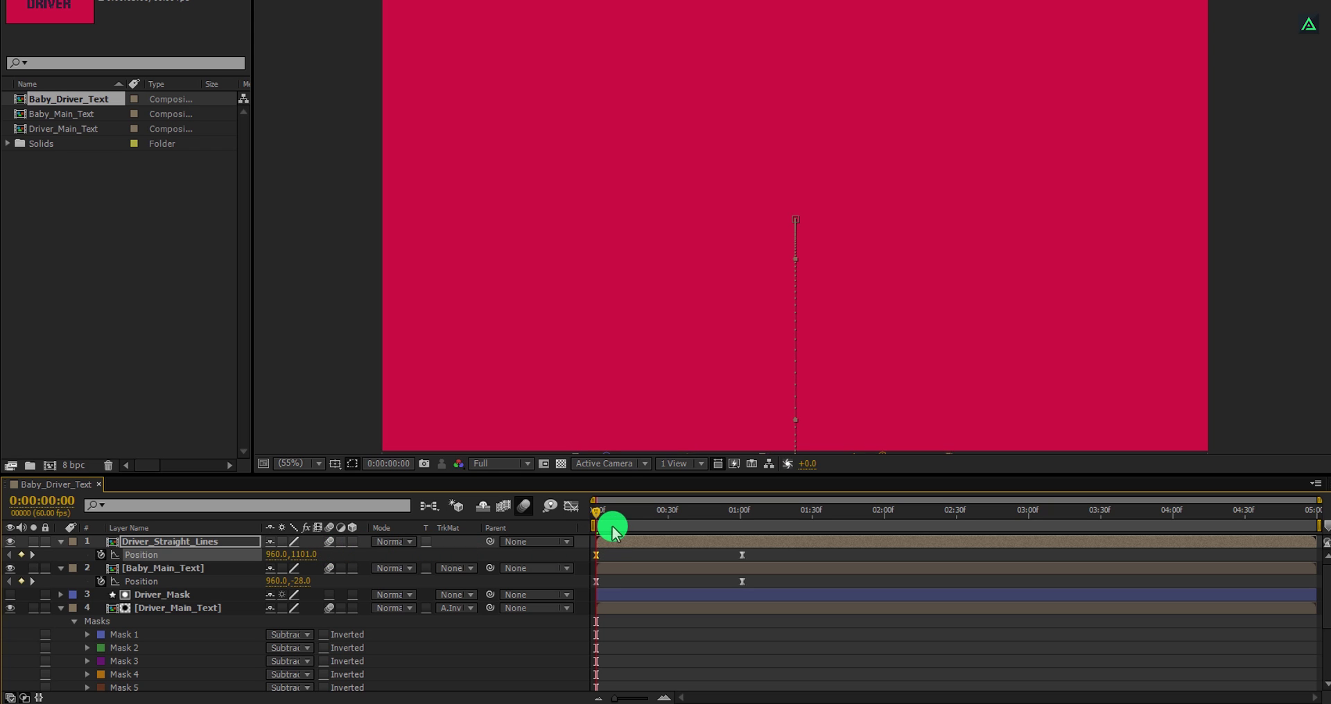
drag(622, 518, 589, 585)
Select the Position keyframes in the speed graph to ease the slide-in
click(570, 510)
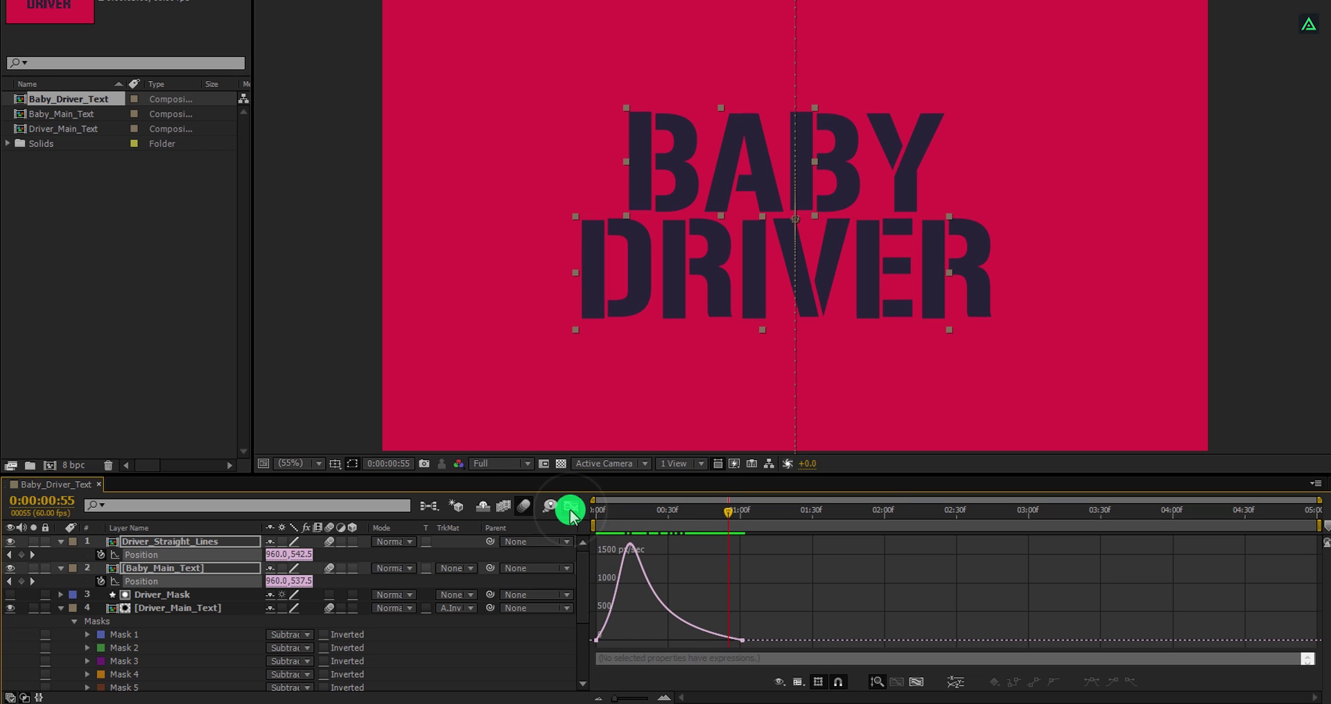
drag(574, 648, 645, 627)
click(570, 506)
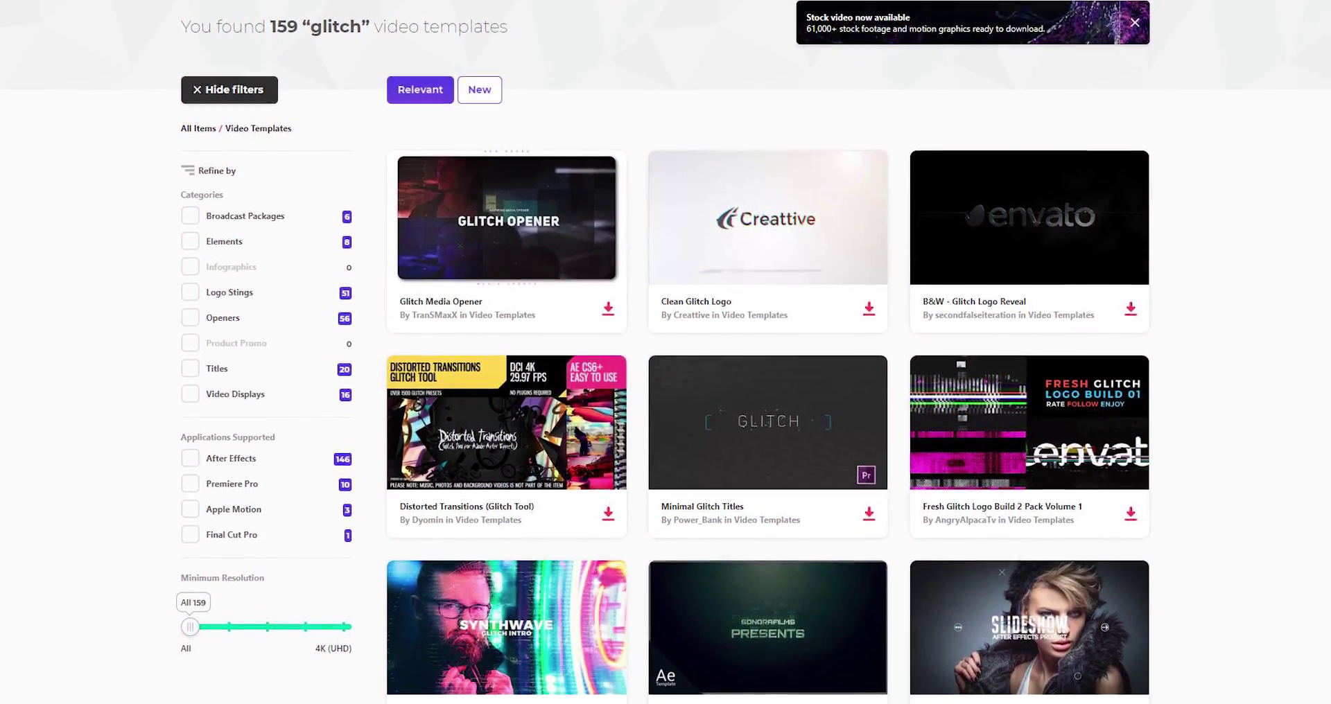
Scroll through the 159 glitch video template results on Envato Elements
scroll(666, 352, down, 12)
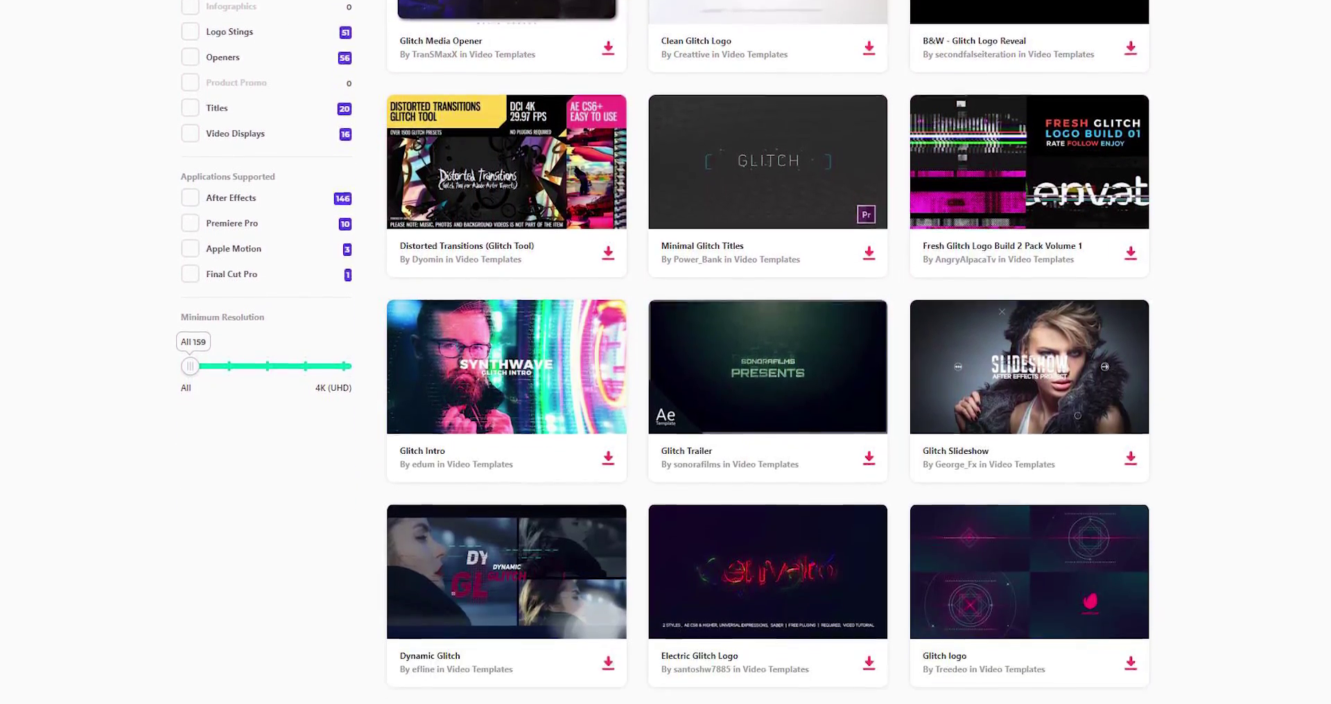
scroll(665, 352, down, 2)
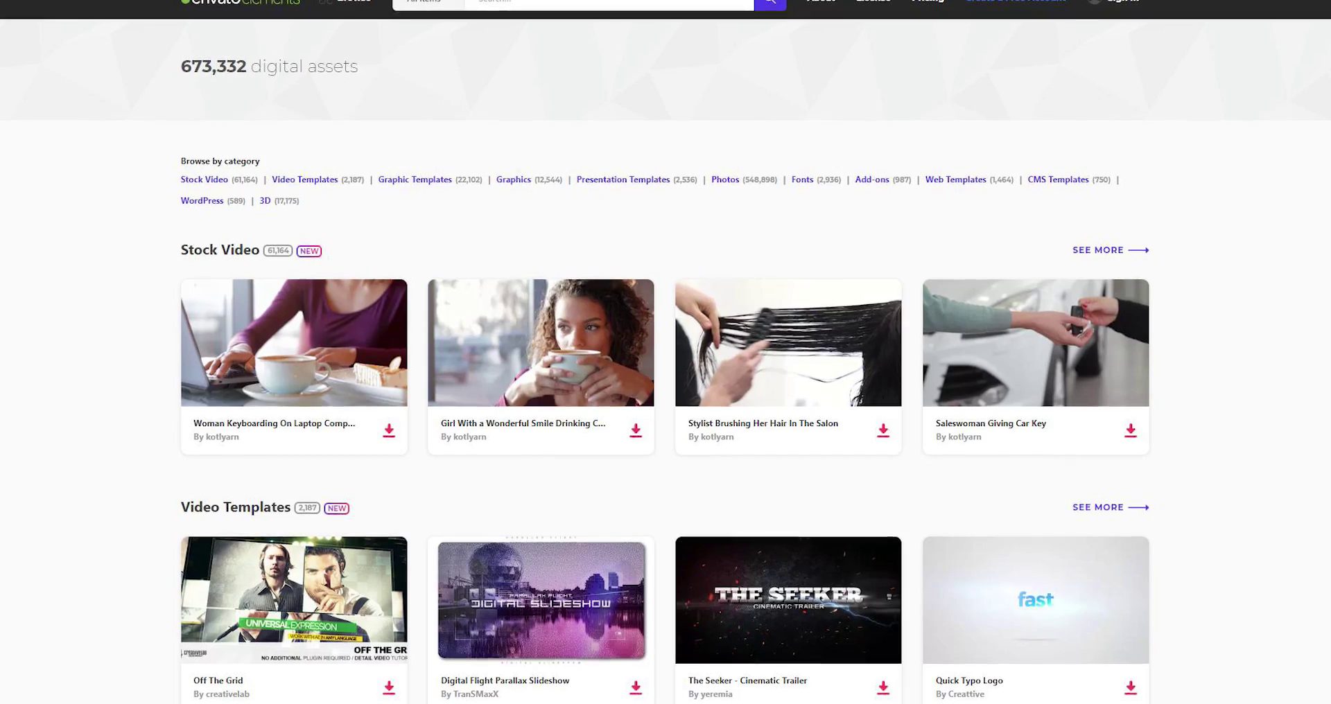
scroll(666, 352, down, 1)
scroll(666, 352, down, 2)
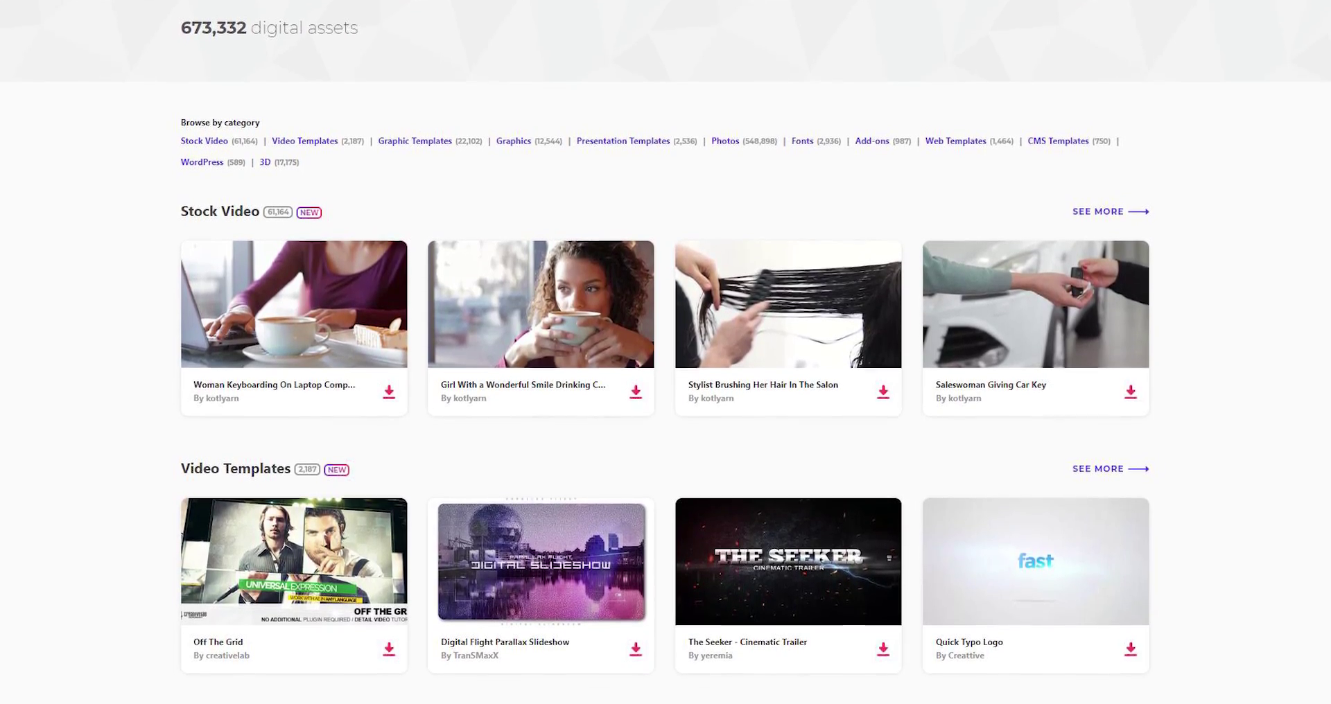